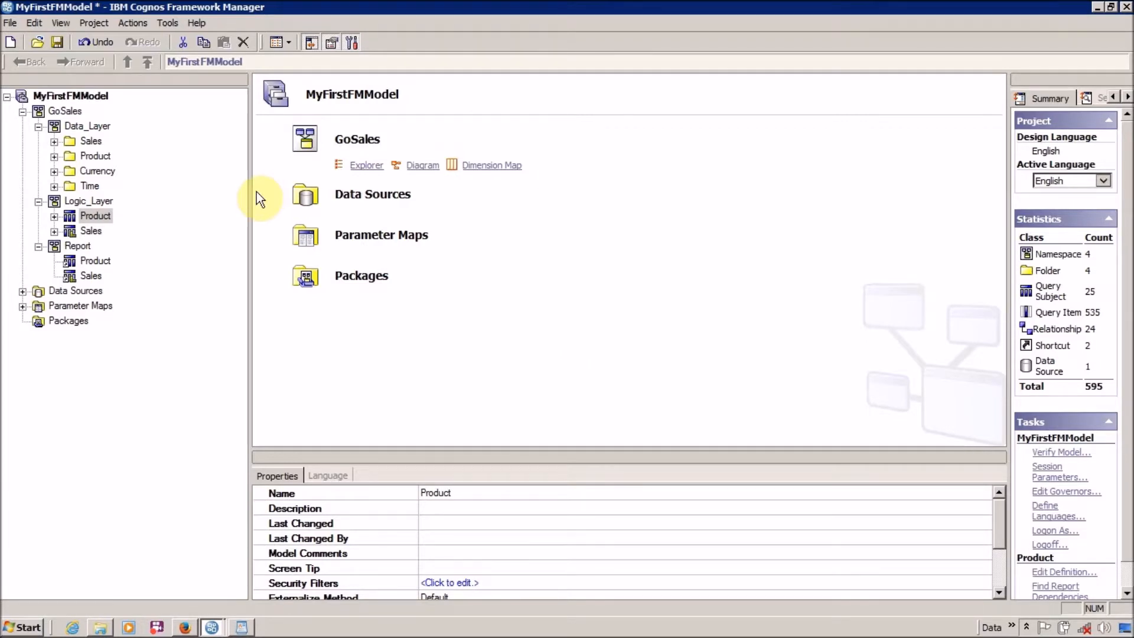
Open the test window for the Product query subject in the Logic_Layer namespace.
click(50, 218)
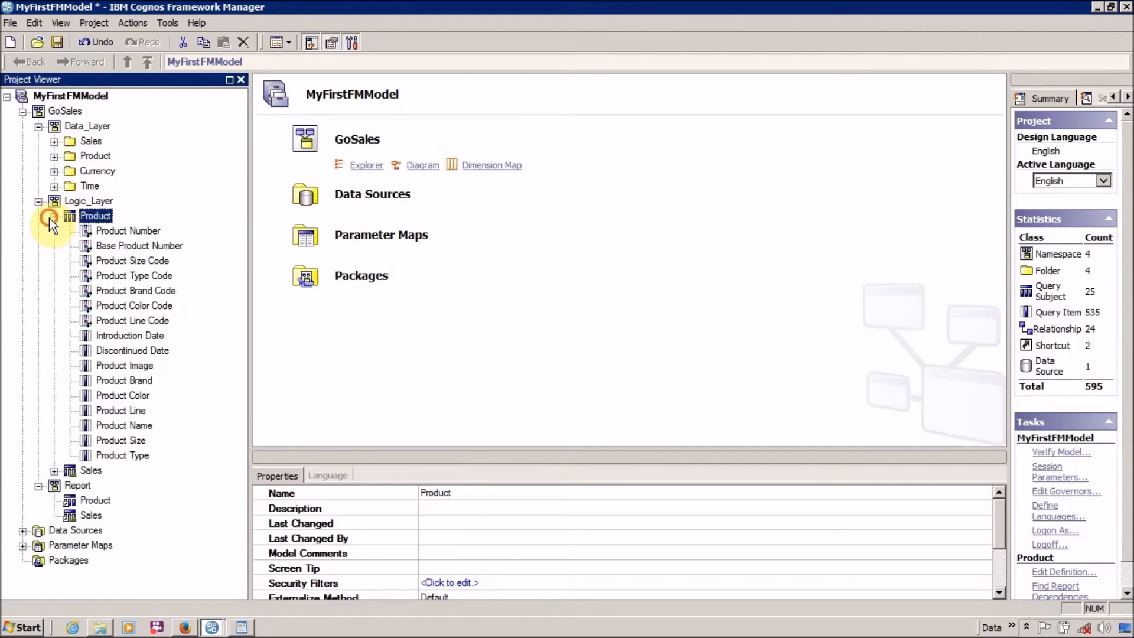
right_click(93, 214)
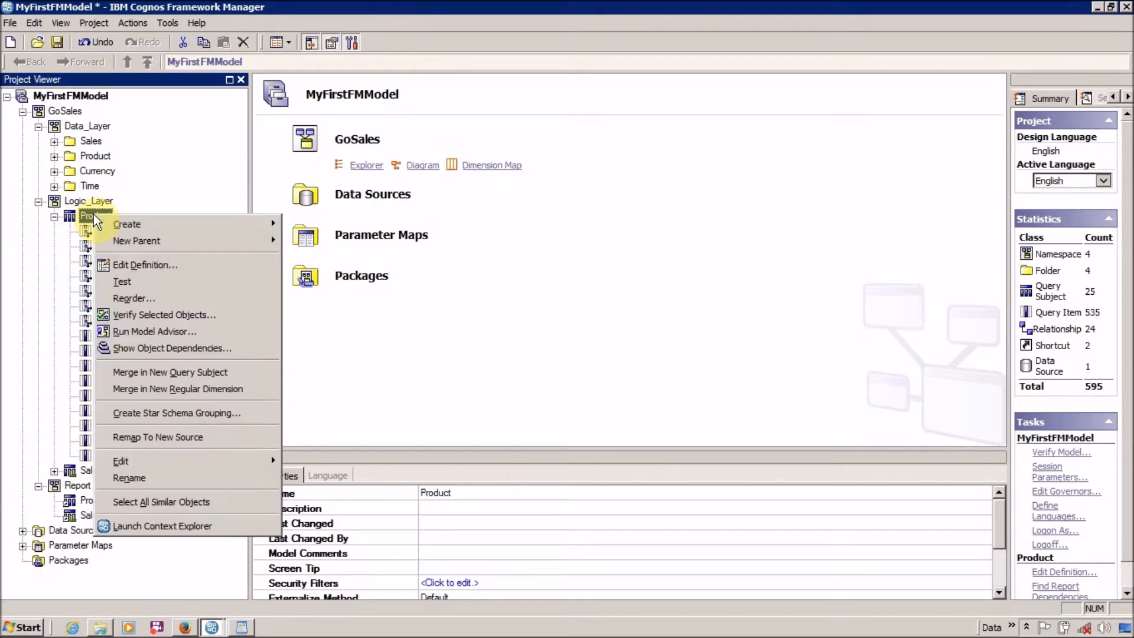
click(54, 217)
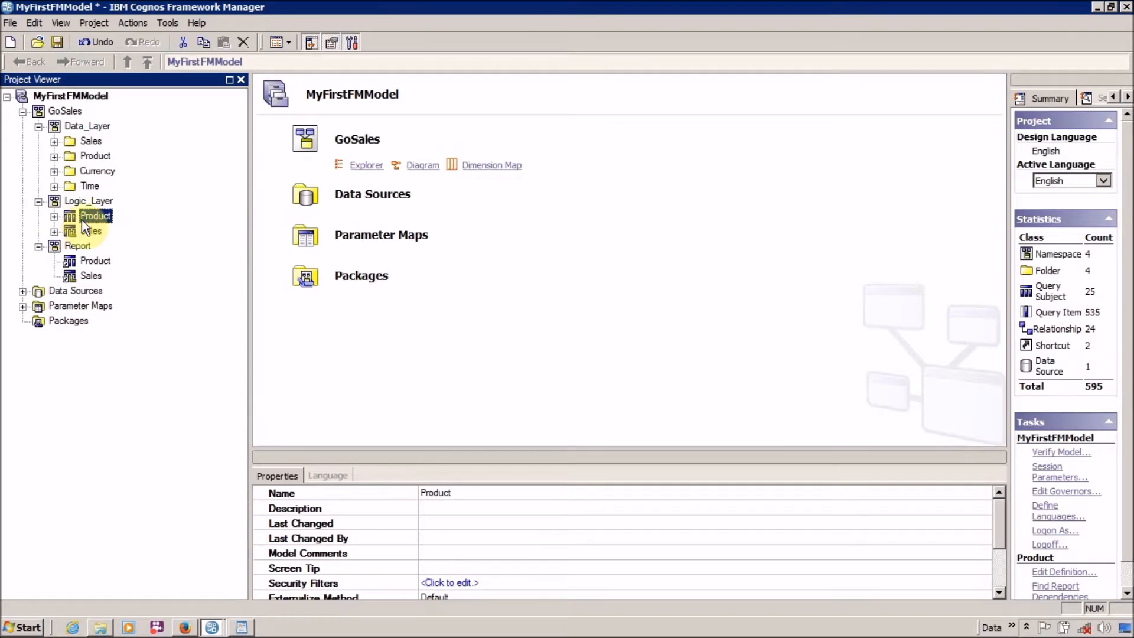
right_click(83, 221)
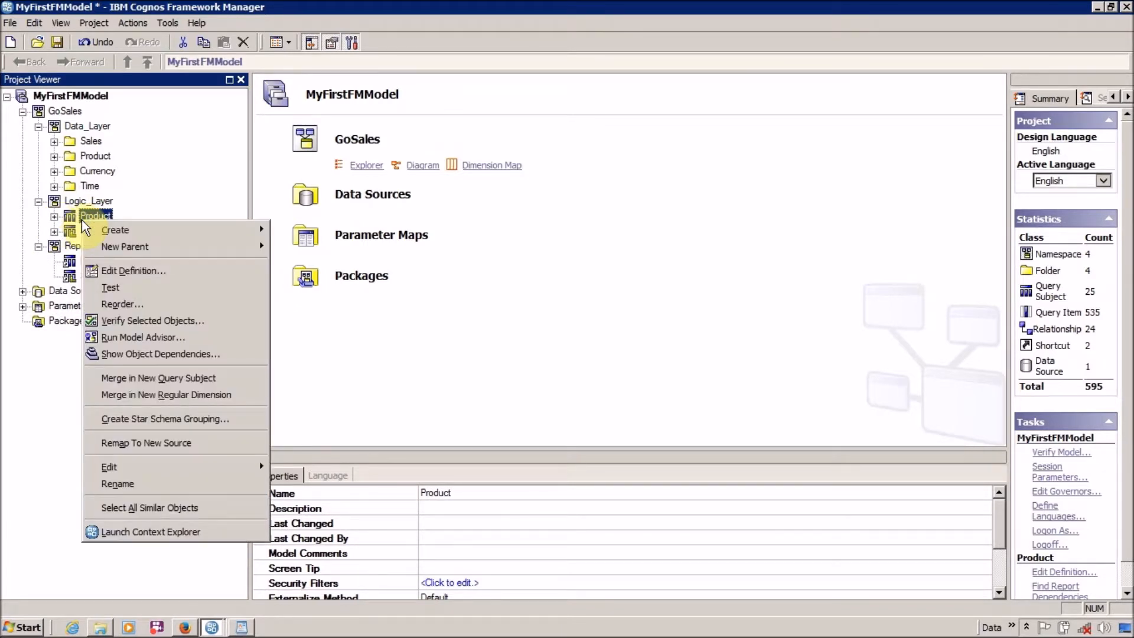
right_click(73, 214)
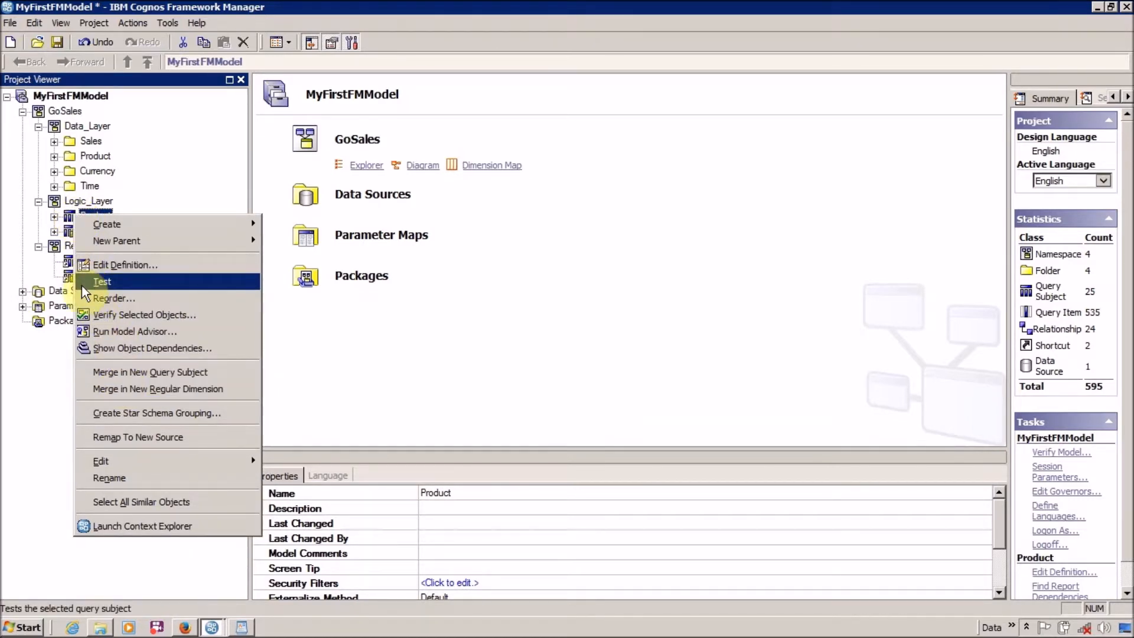
click(65, 222)
right_click(62, 218)
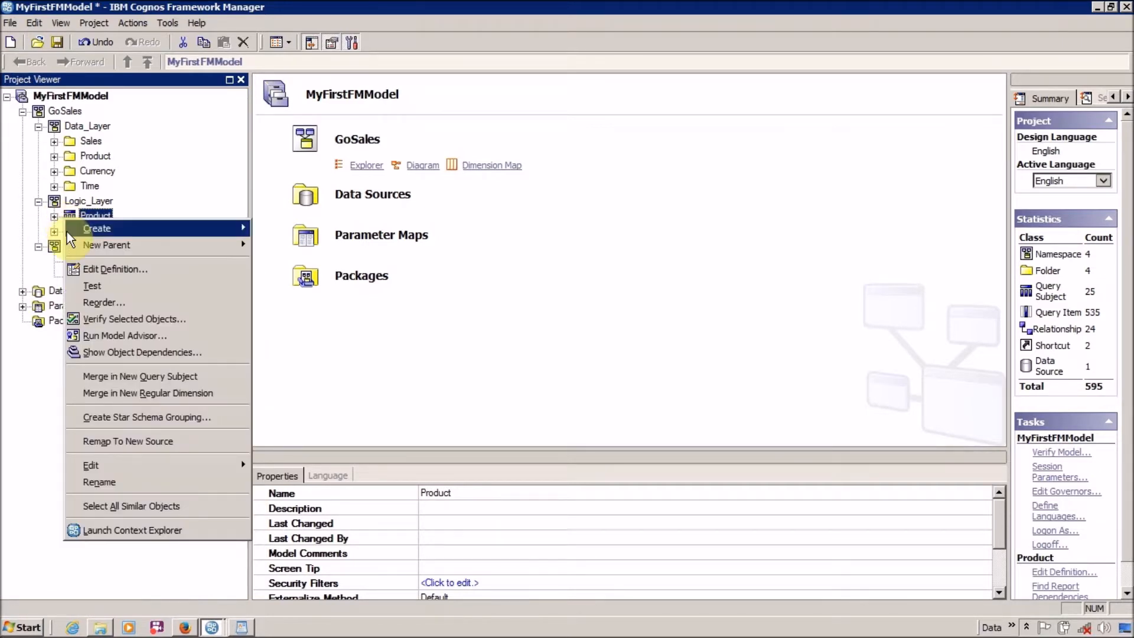
click(80, 288)
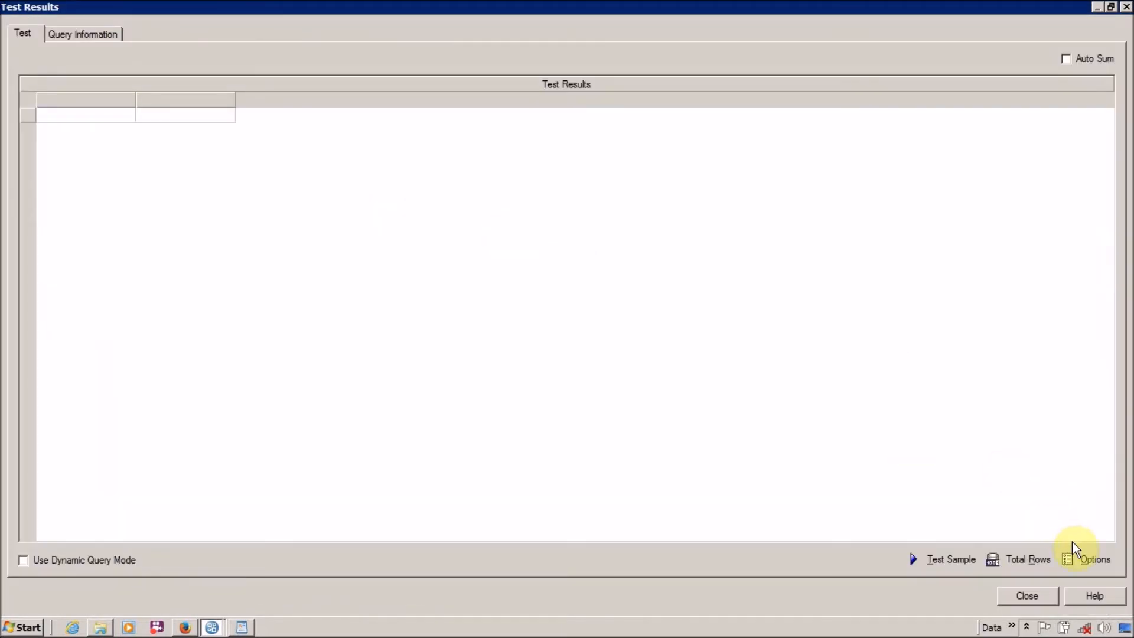
Check the maximum row restriction in the test options and run a test sample of the Product query subject.
click(1090, 559)
double_click(324, 238)
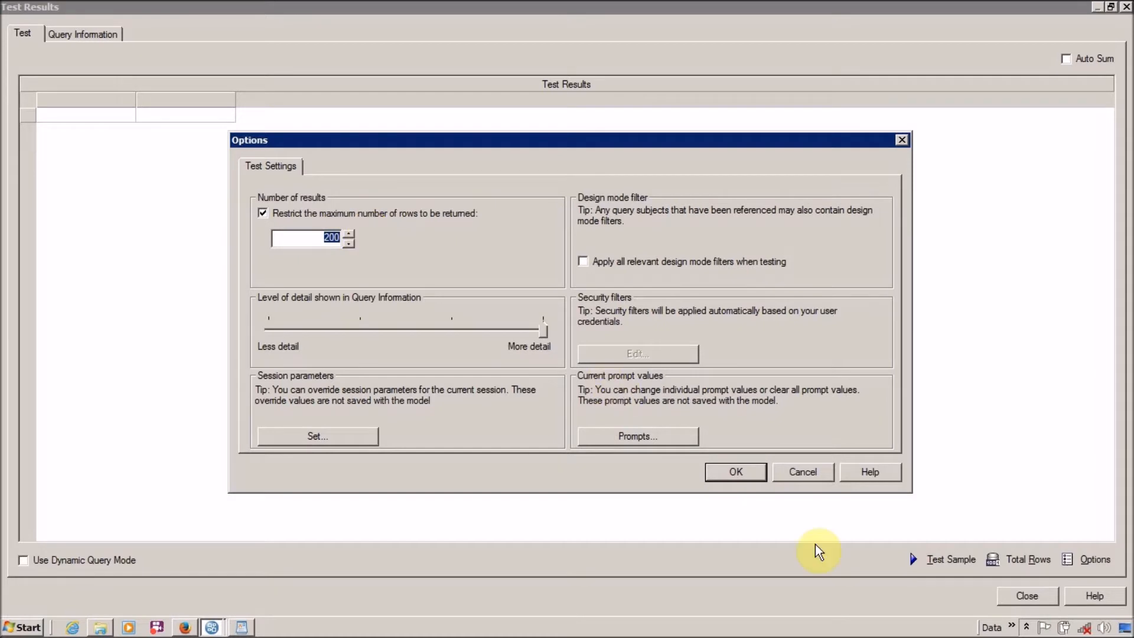
click(748, 471)
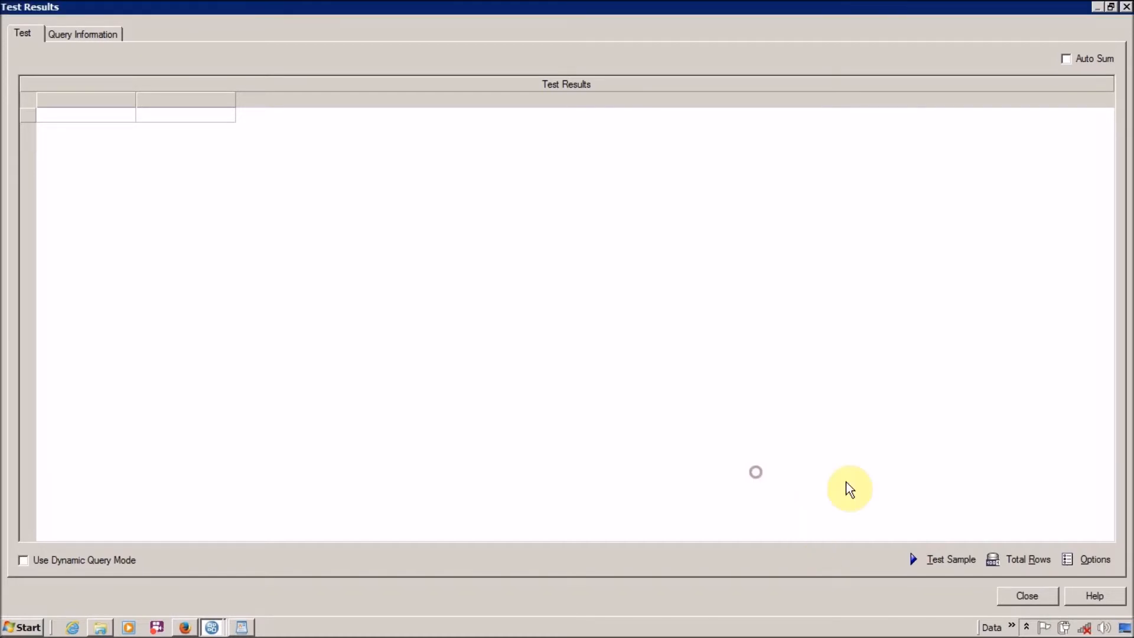
click(940, 562)
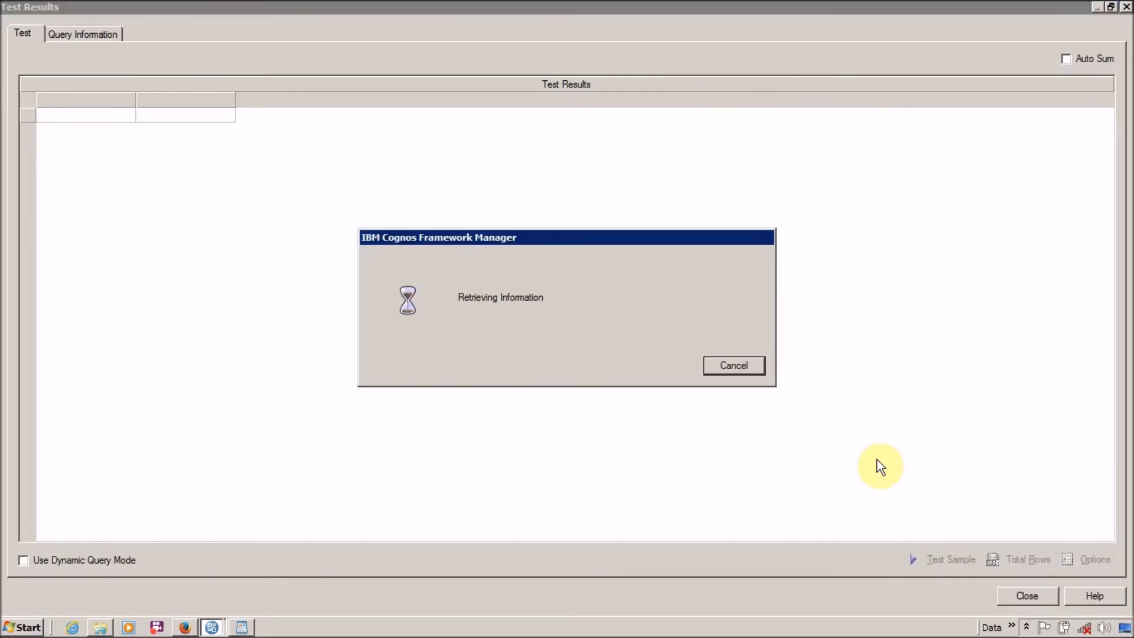
Examine the Product Number and Product Name values in the test results for repeated products, and close the results.
drag(591, 535, 586, 512)
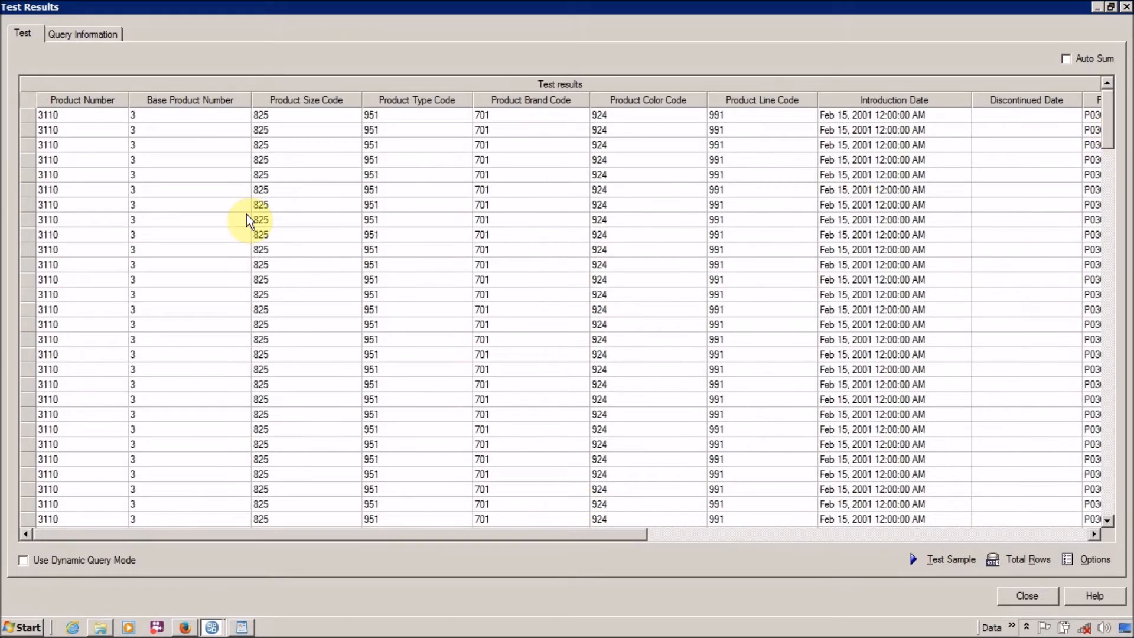
drag(95, 117, 85, 446)
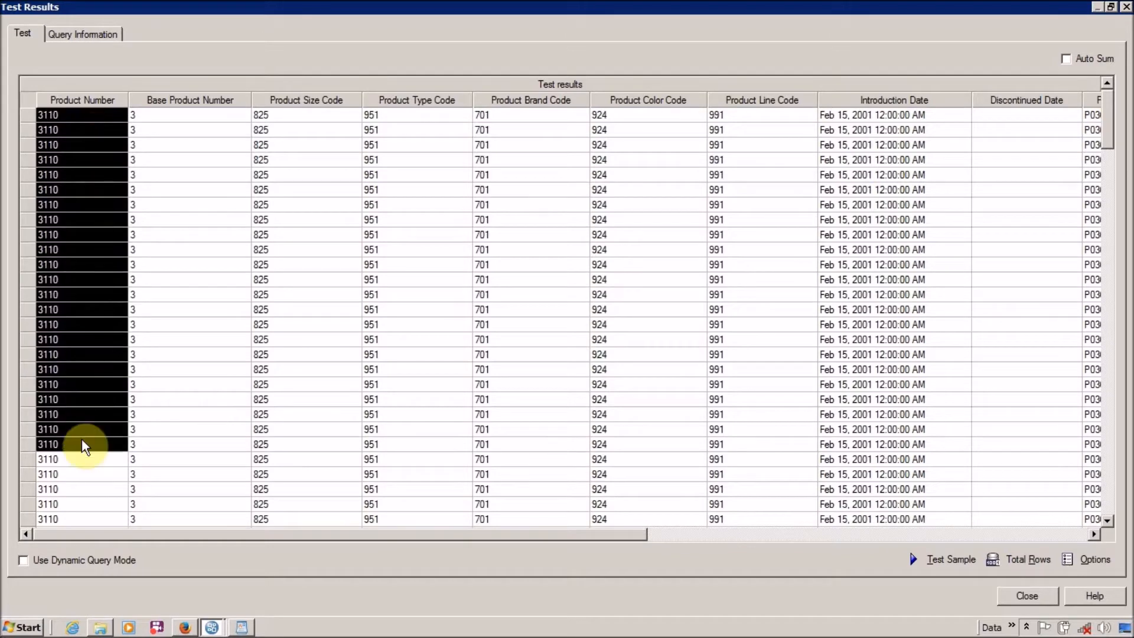
drag(235, 530, 749, 460)
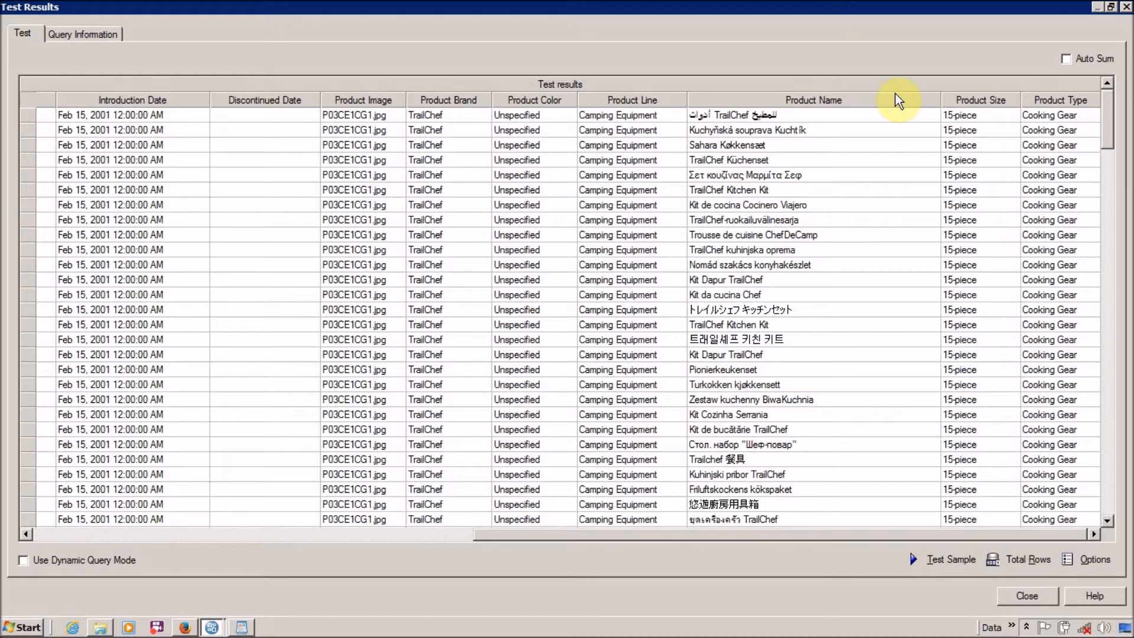
drag(851, 118, 824, 316)
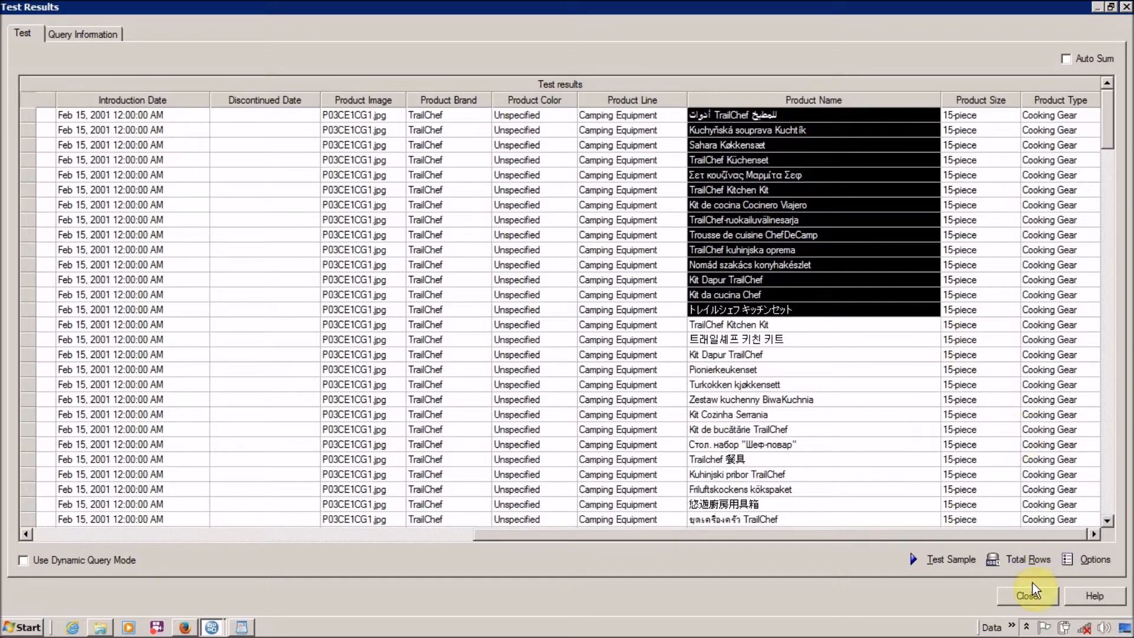
click(1032, 598)
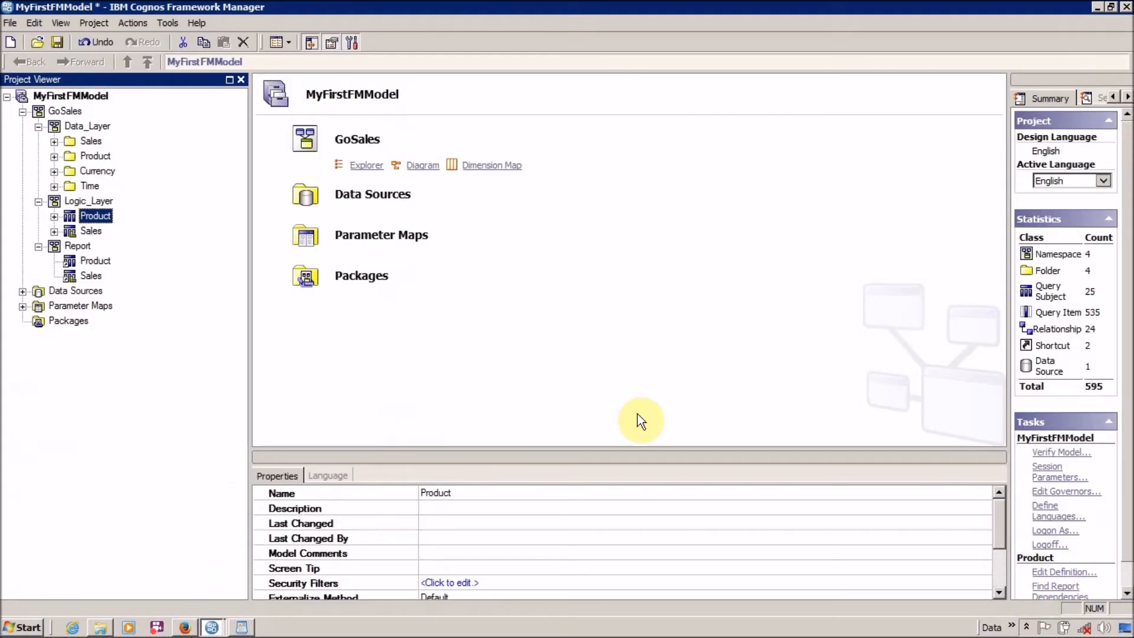
Open the definition of the Logic_Layer Product query subject and add a new filter to it.
click(54, 218)
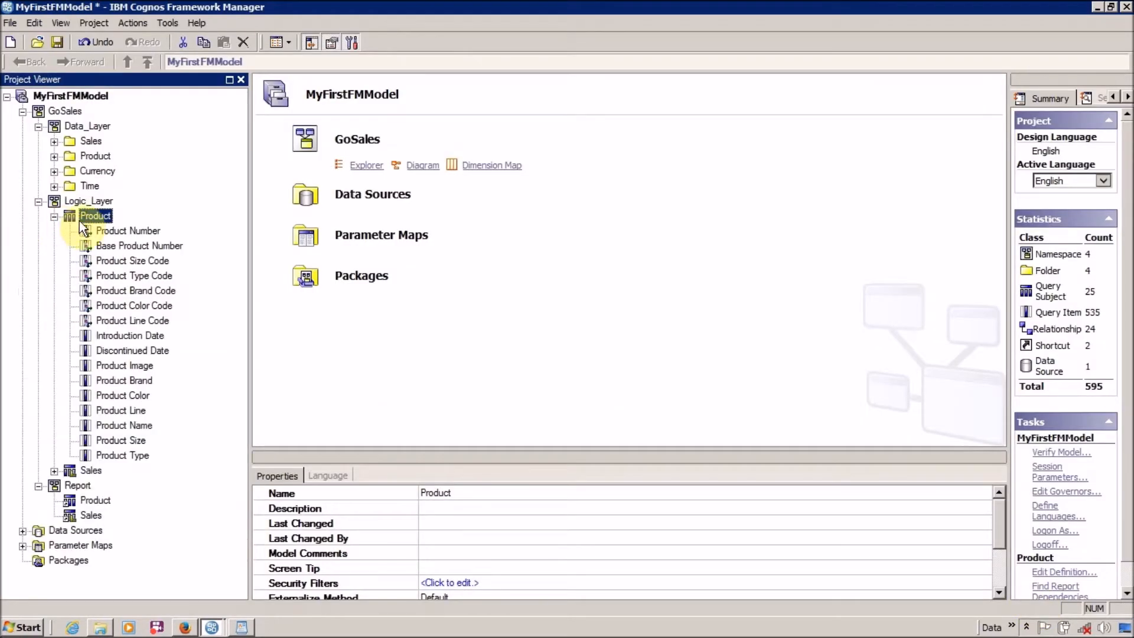
click(52, 217)
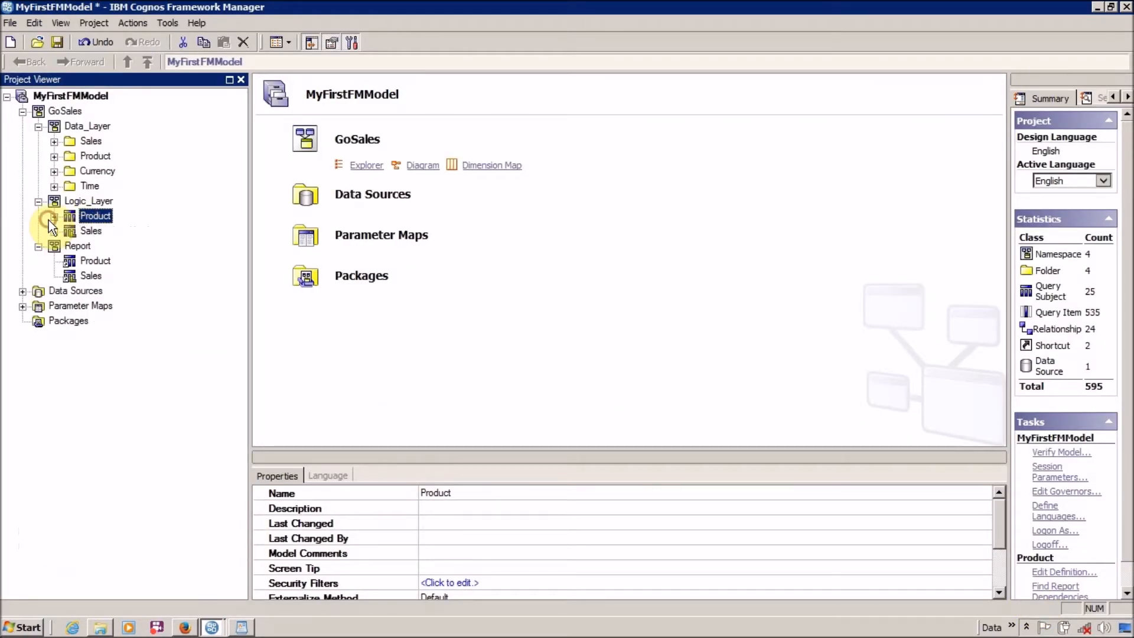
double_click(79, 218)
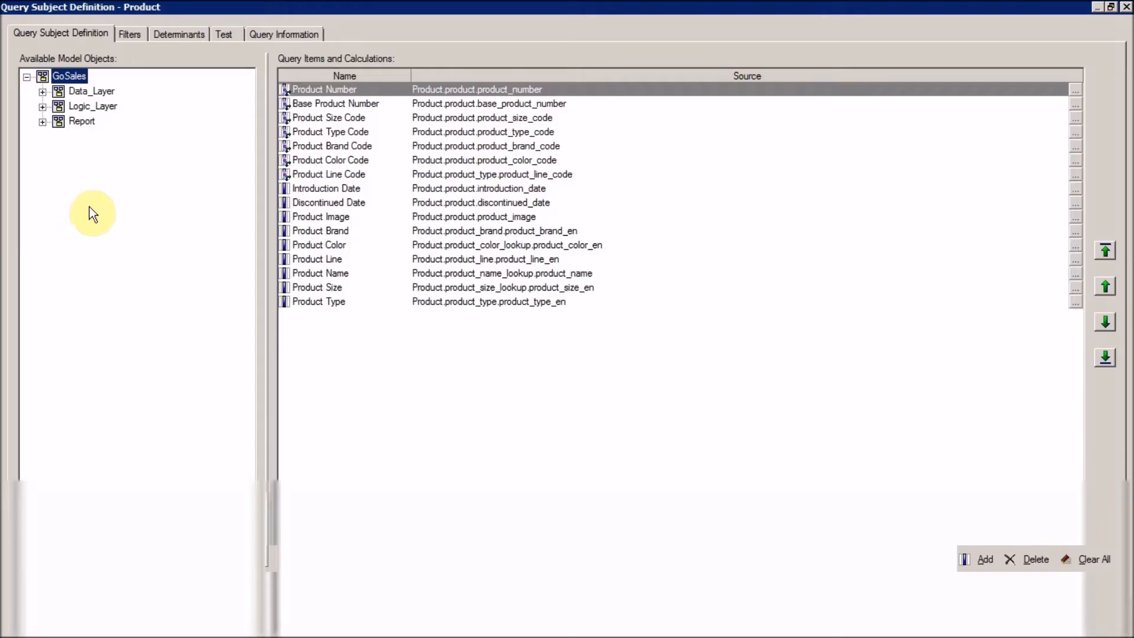
click(129, 34)
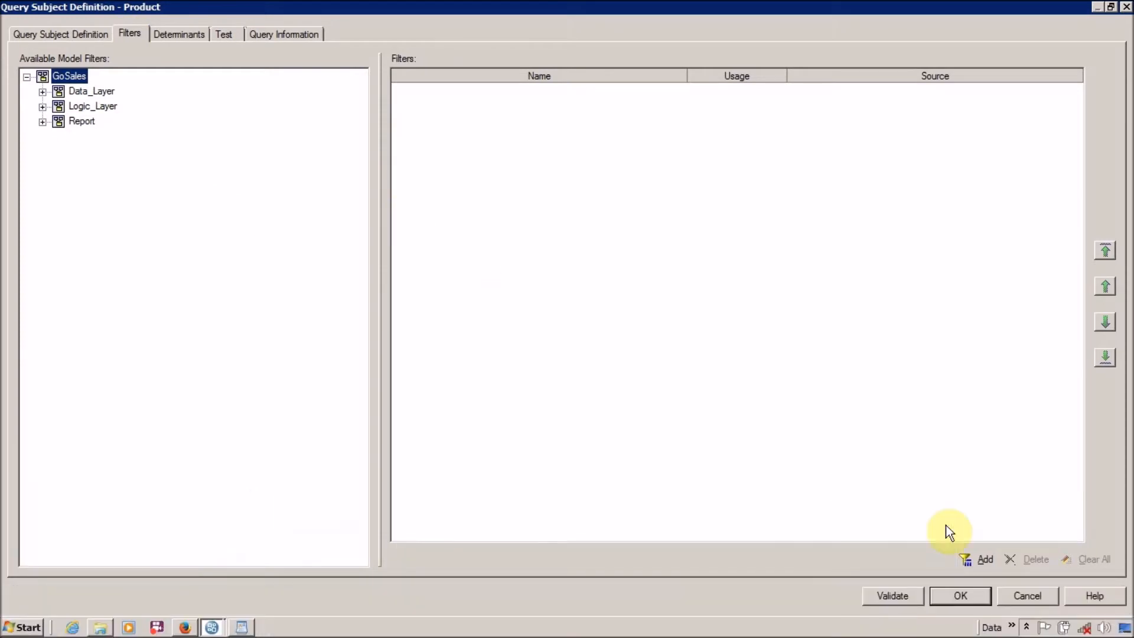
click(982, 559)
Name the new filter Prod_Lang_Filter.
click(688, 146)
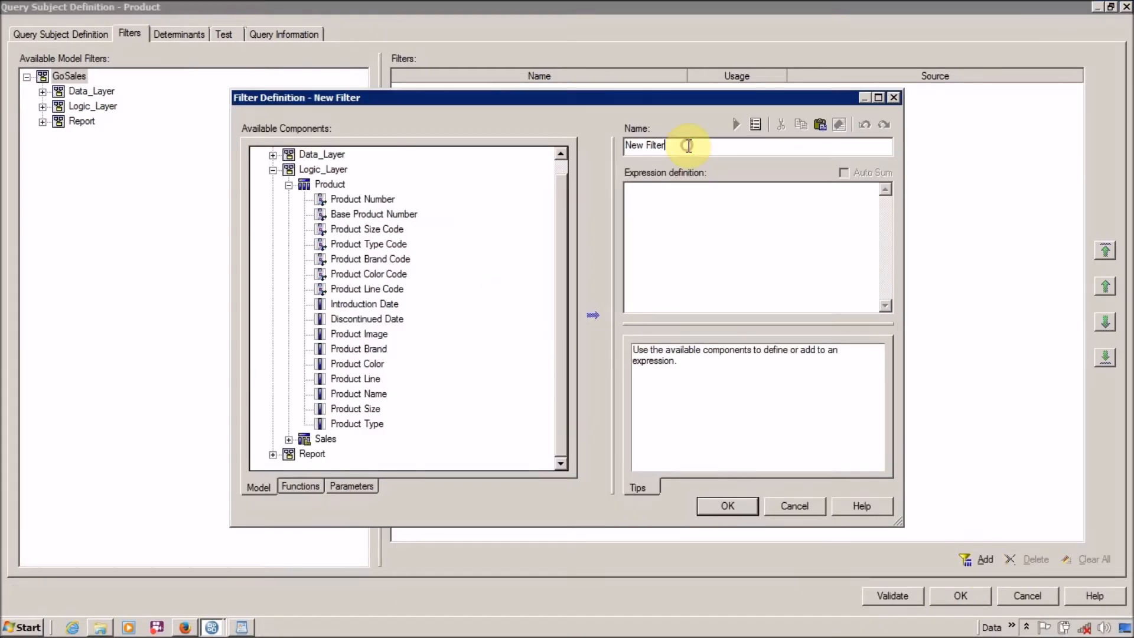
double_click(688, 146)
key(BackSpace)
text(Pr)
text(oduct_L)
text(anguage_)
text(Fil)
text(ter)
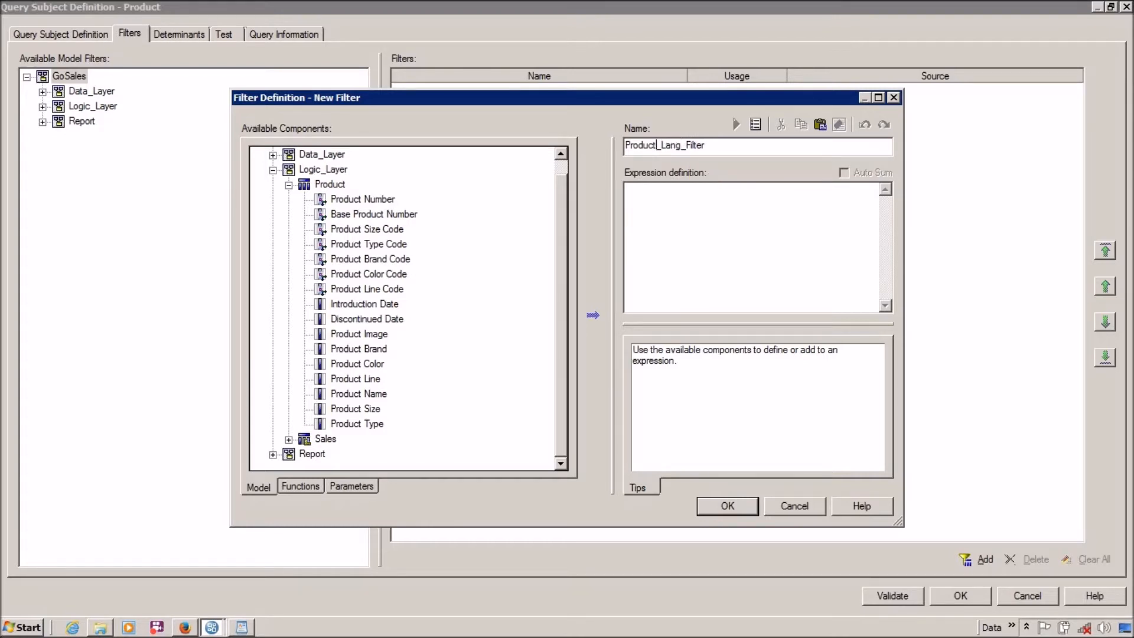
key(BackSpace)
key(BackSpace)
key(BackSpace)
Insert product_language from product_name_lookup in the Data_Layer Product folder into the filter's expression definition.
click(709, 284)
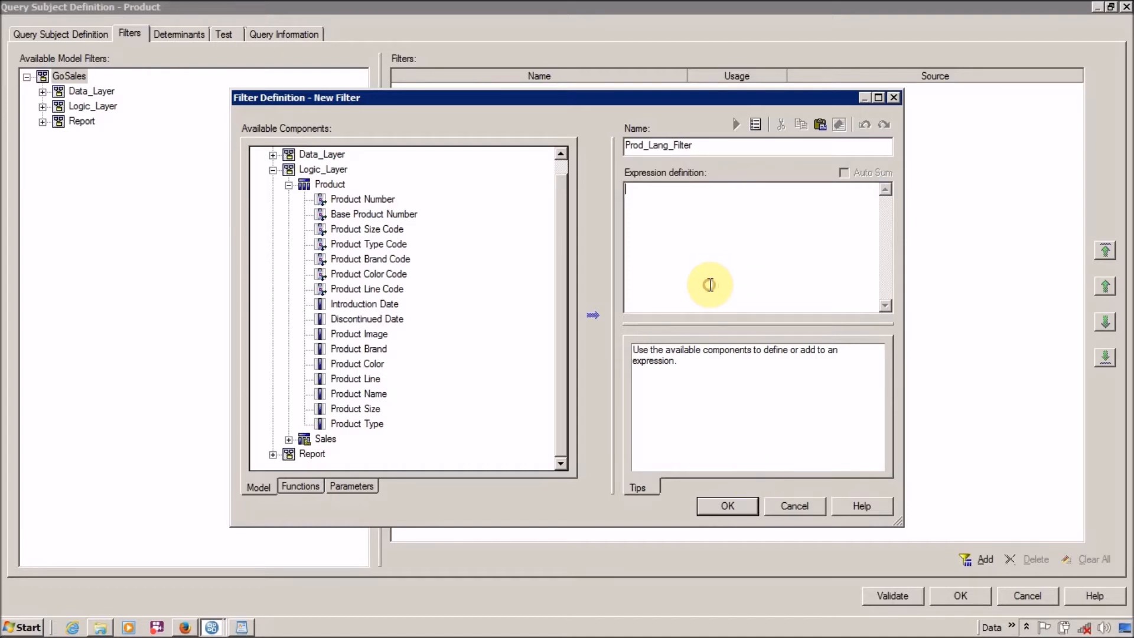
click(289, 185)
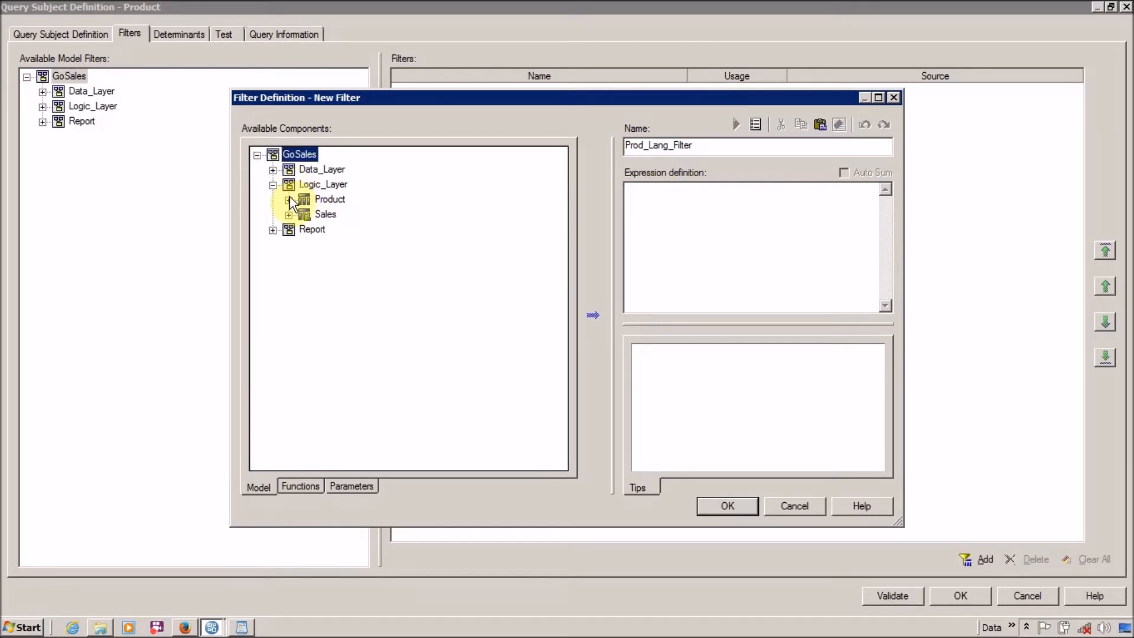
click(289, 200)
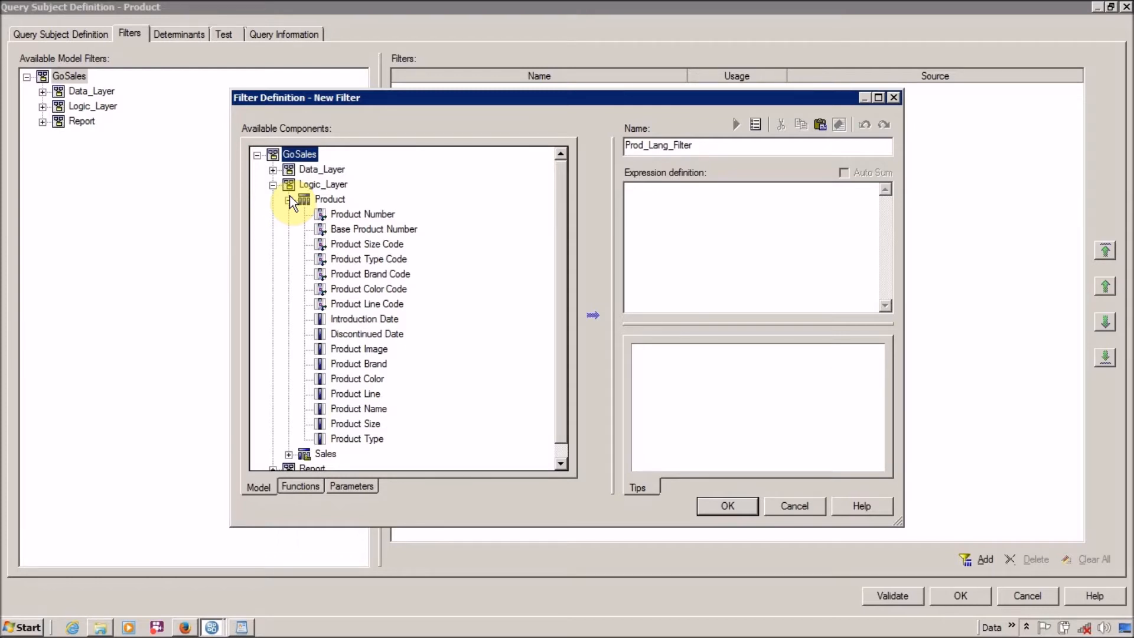
click(273, 185)
click(273, 170)
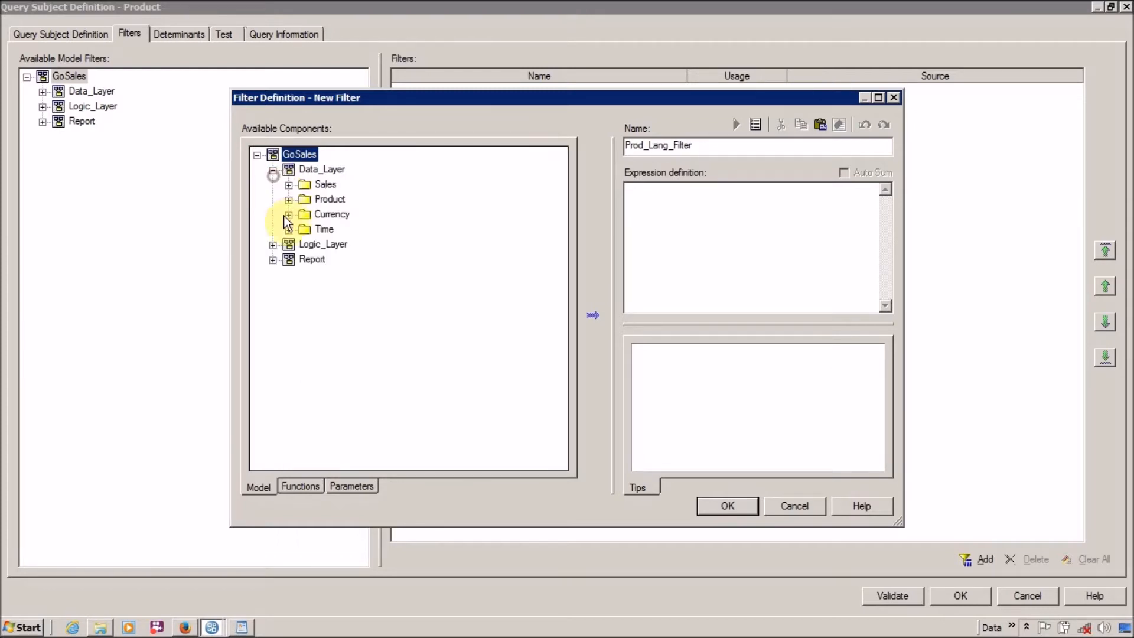
click(289, 199)
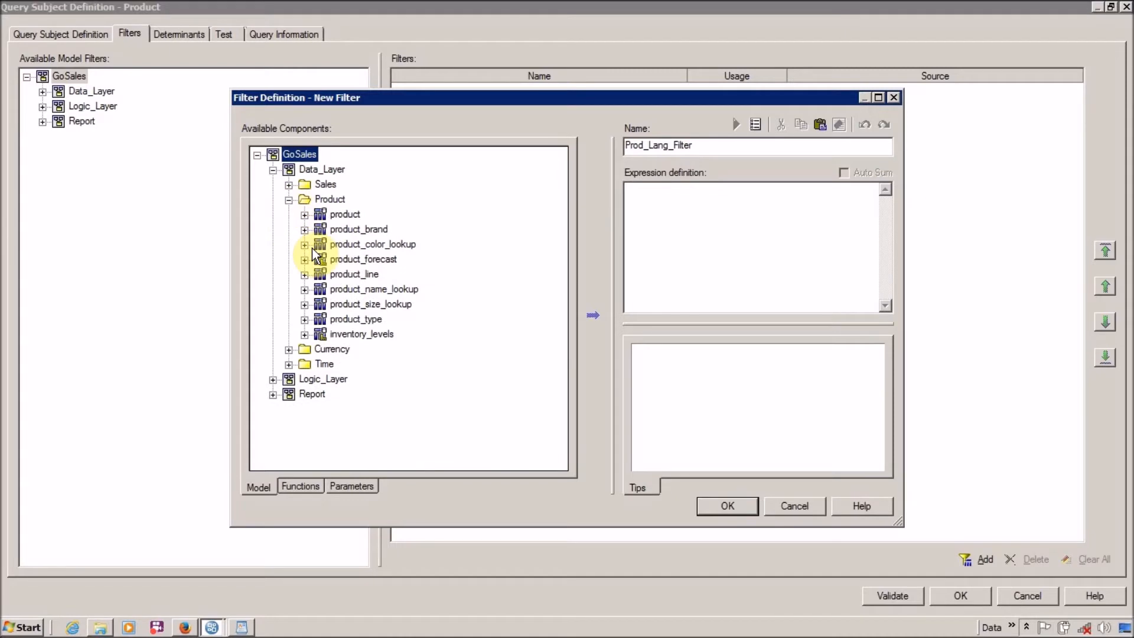
click(305, 290)
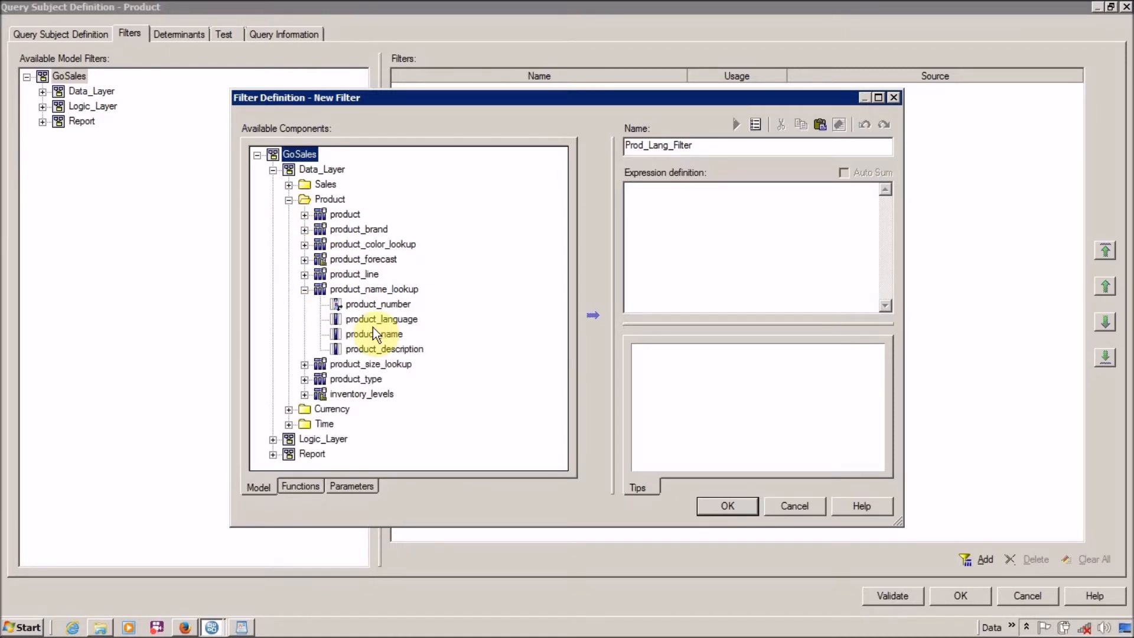
drag(382, 319, 686, 243)
Complete the filter expression with = 'EN' and save both the filter and the Product query subject definition.
text(= )
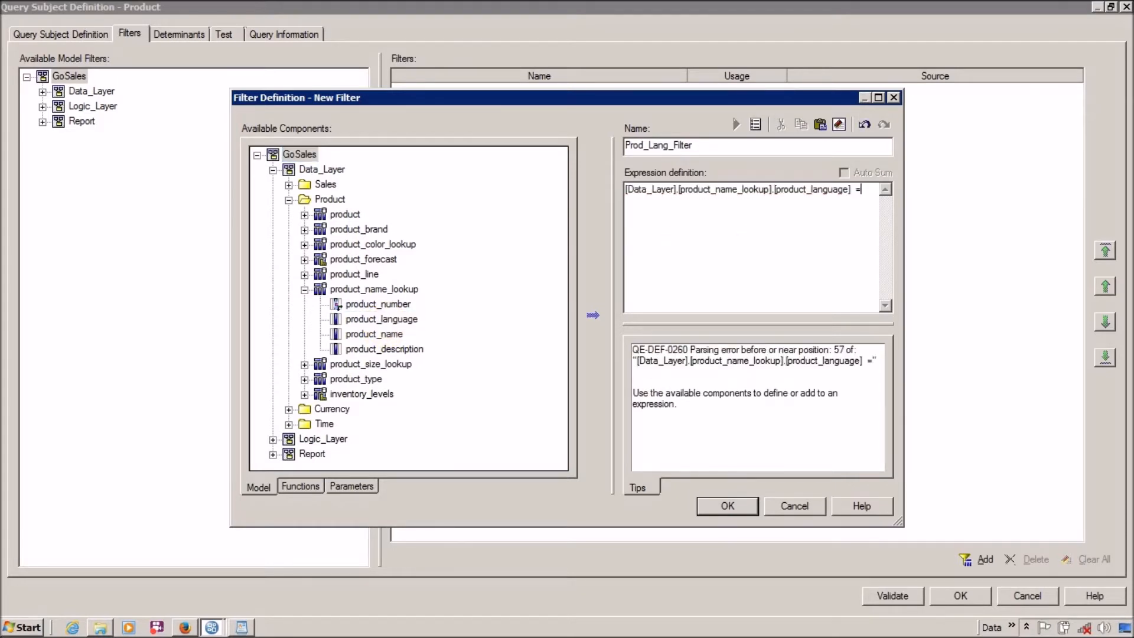
text('')
text(EN)
key(shift+Left)
key(shift+Left)
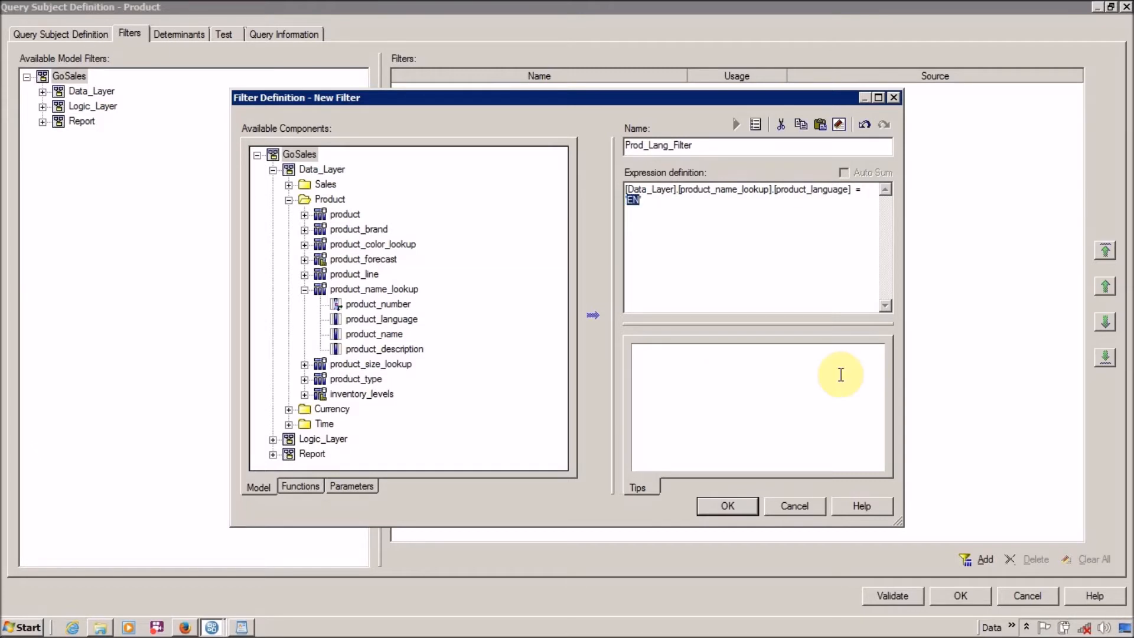
click(742, 508)
click(958, 593)
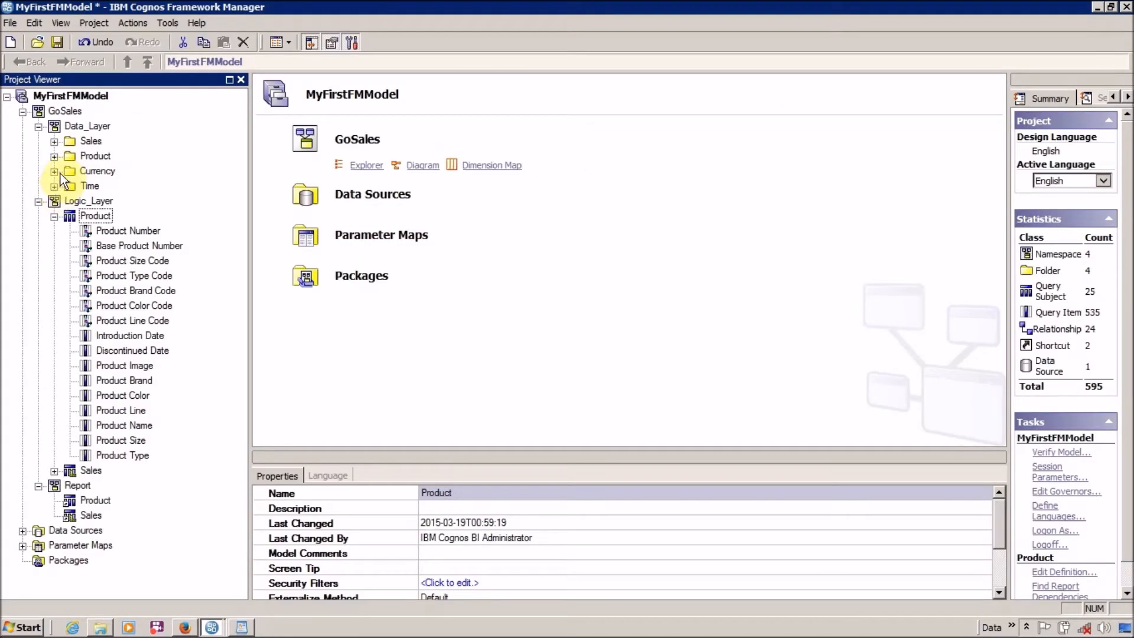
Run a test sample of the product_name_lookup query subject in the Data_Layer Product folder.
click(53, 217)
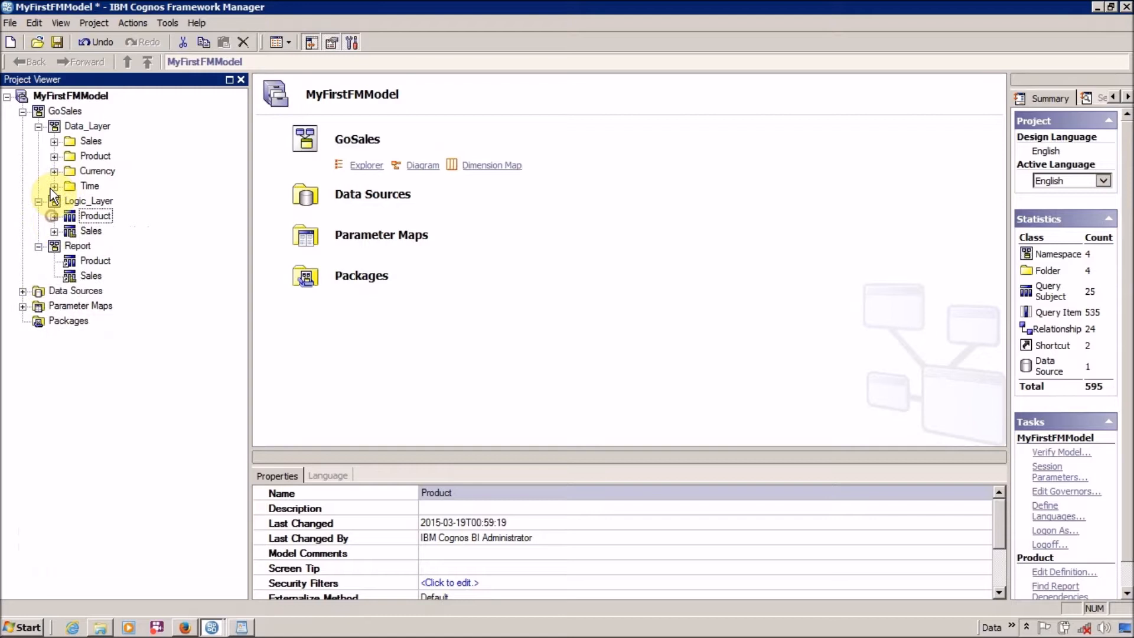
click(53, 156)
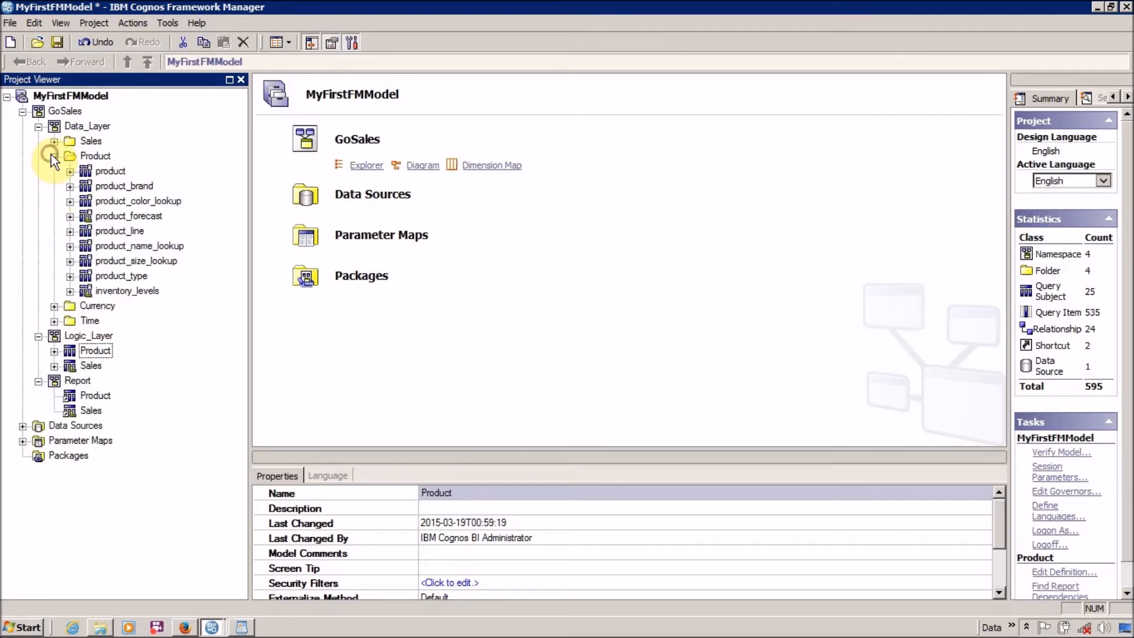
click(70, 246)
click(115, 236)
click(117, 249)
right_click(116, 246)
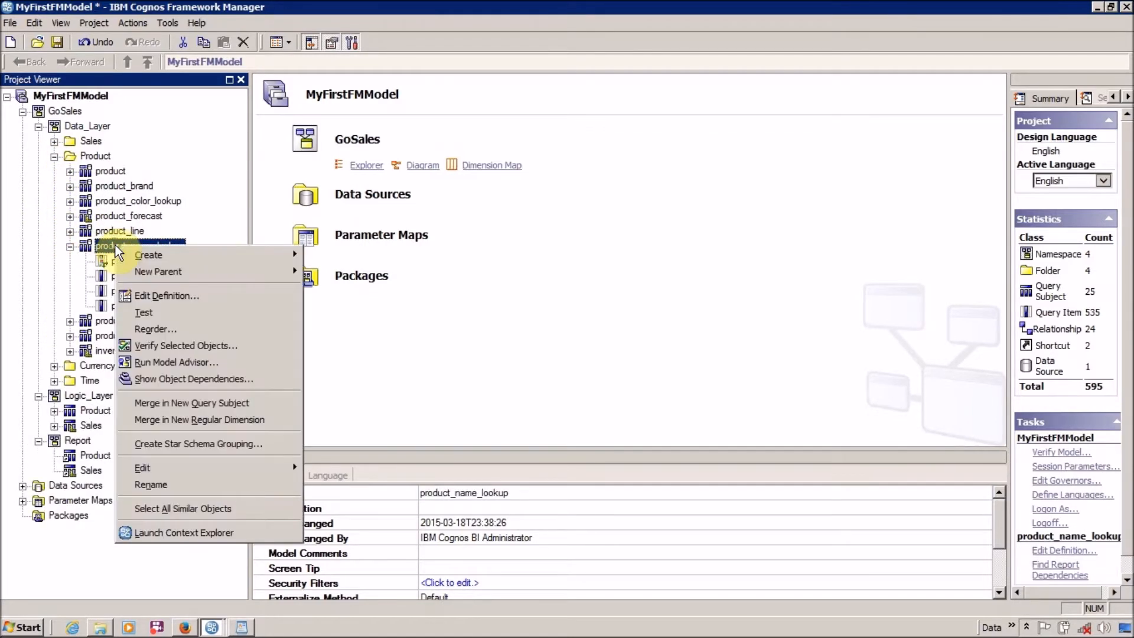
click(147, 313)
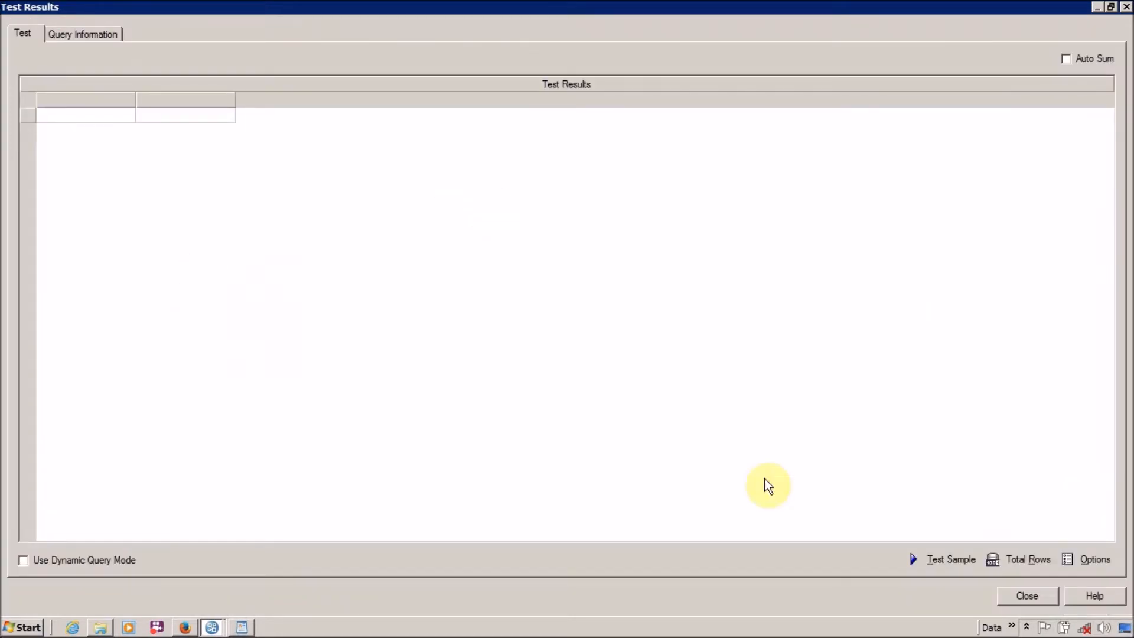
click(945, 559)
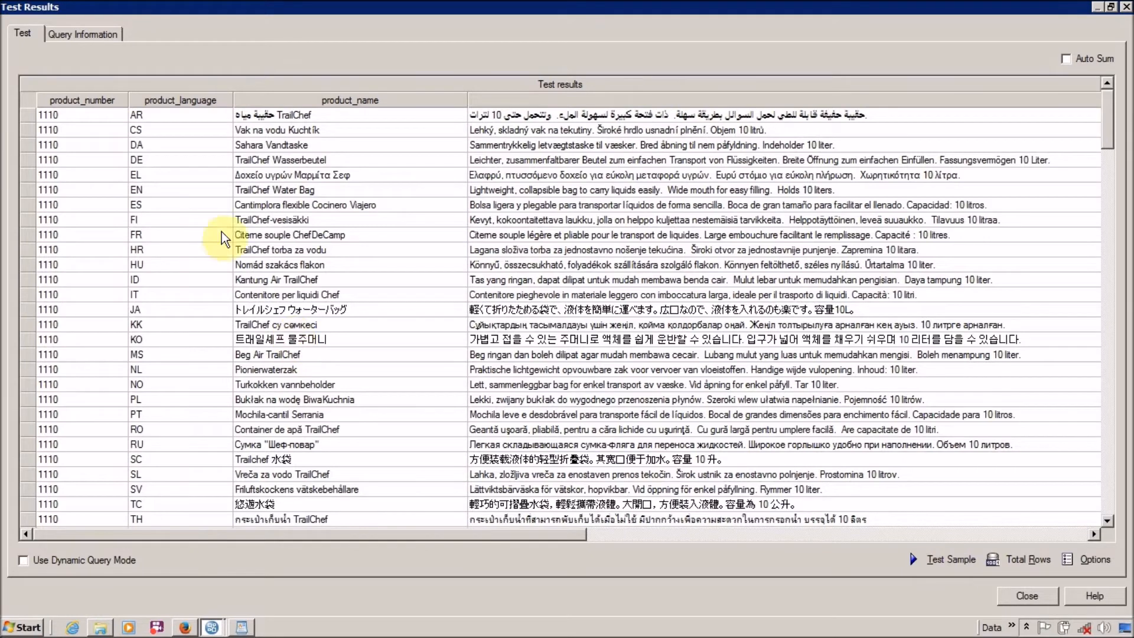
Locate the EN language row in the product_name_lookup test results and close the results.
click(184, 192)
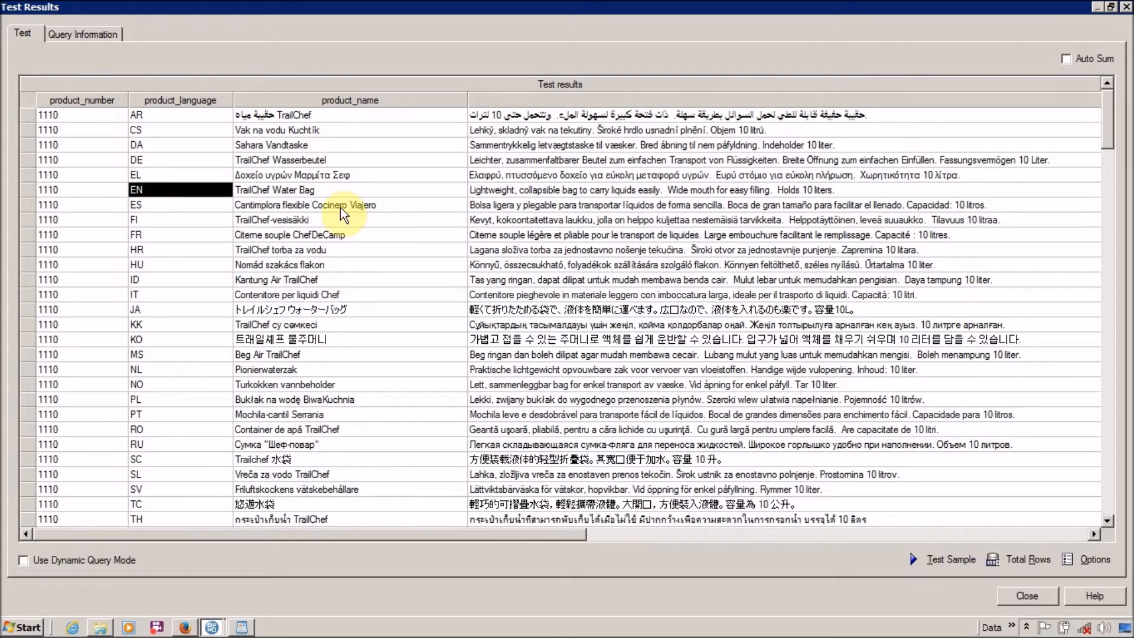
click(1027, 595)
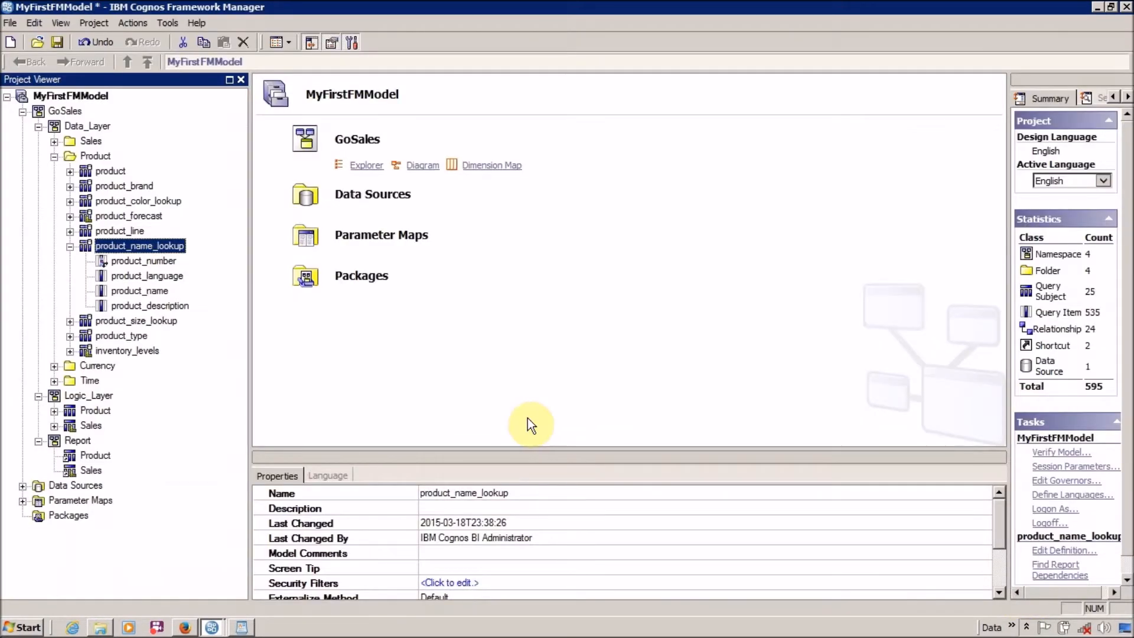
click(70, 246)
Review the Prod_Lang_Filter expression in the Logic_Layer Product query subject definition and close both definitions.
click(53, 355)
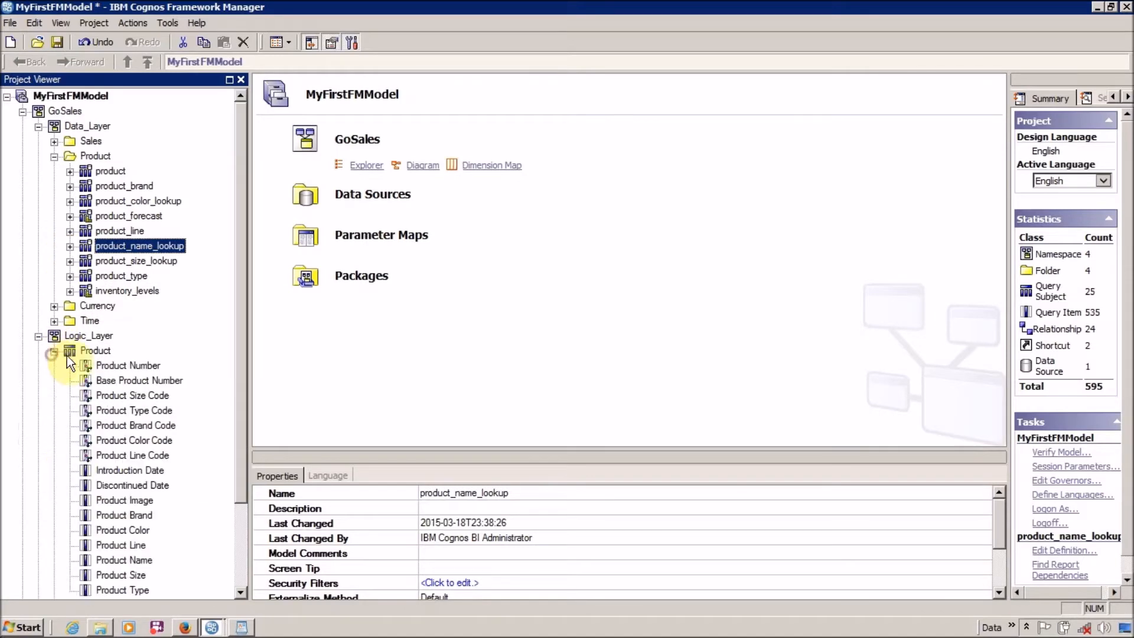
double_click(77, 357)
click(142, 35)
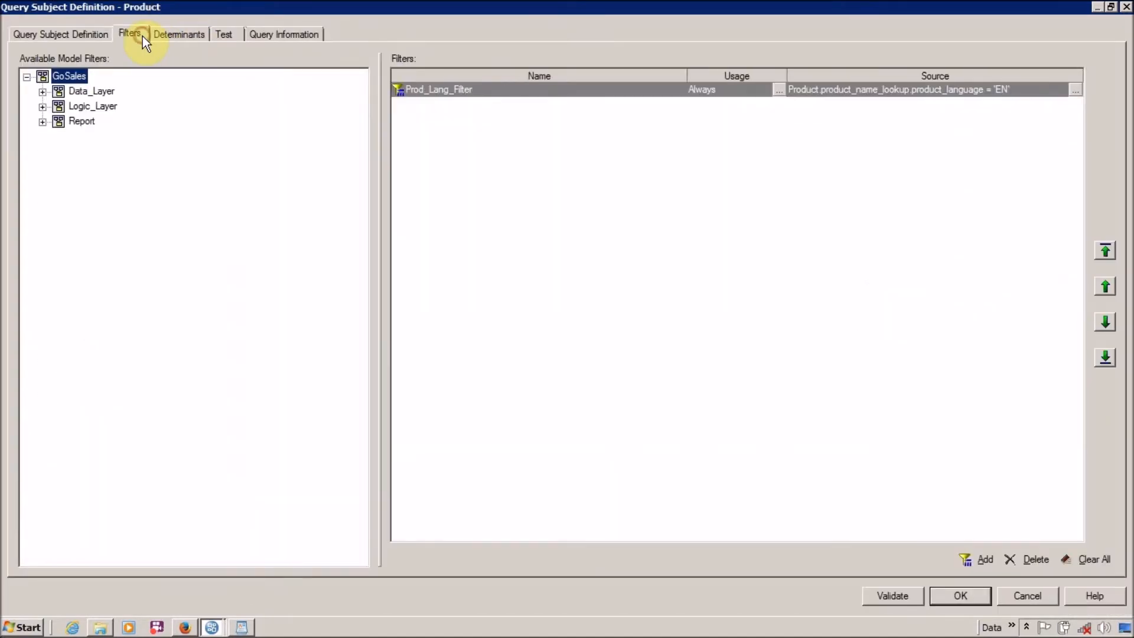
click(427, 90)
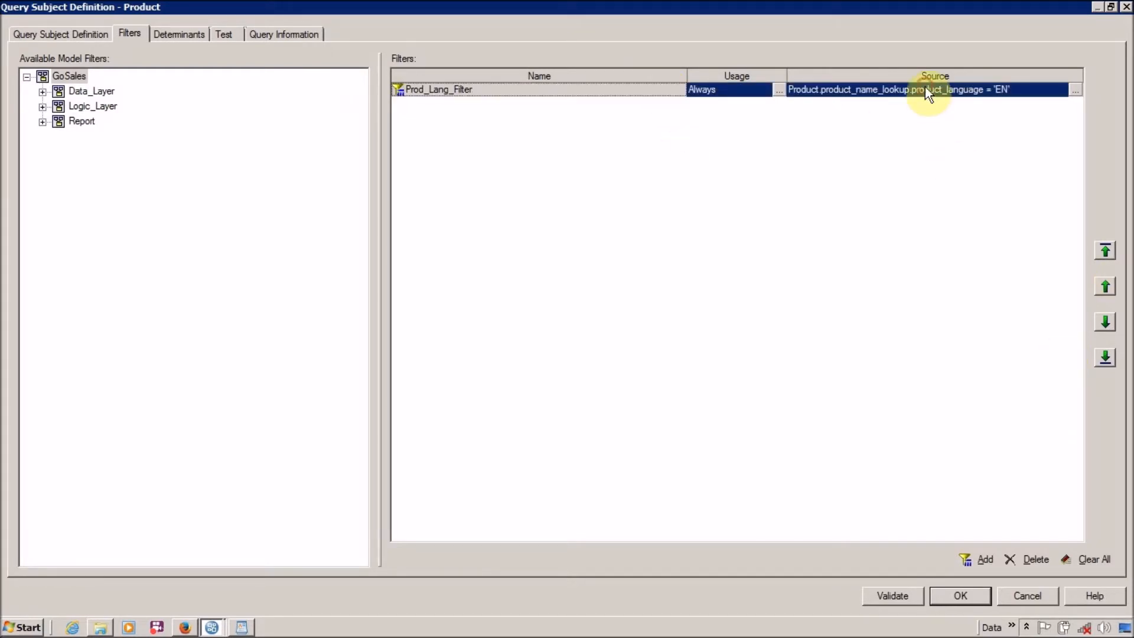
click(1075, 90)
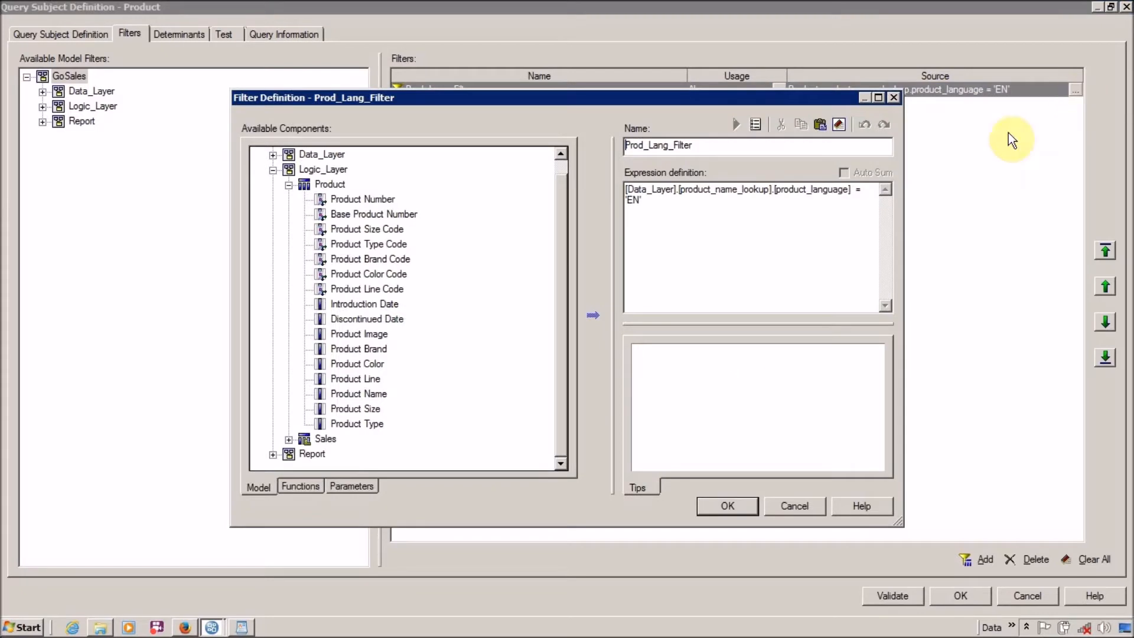
double_click(689, 99)
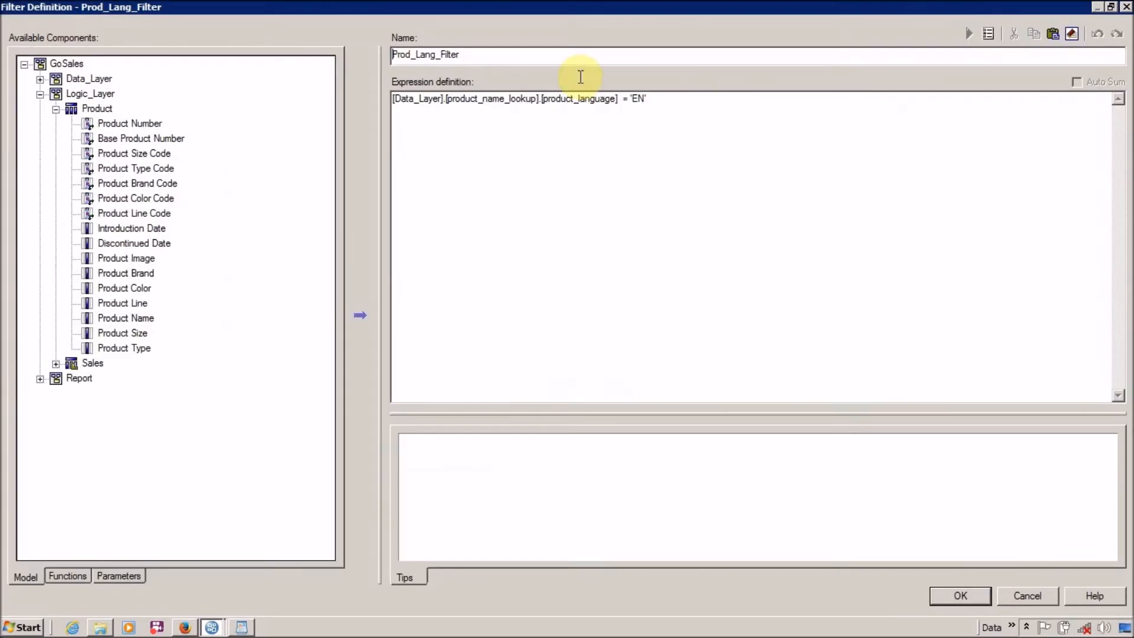
drag(676, 95, 400, 119)
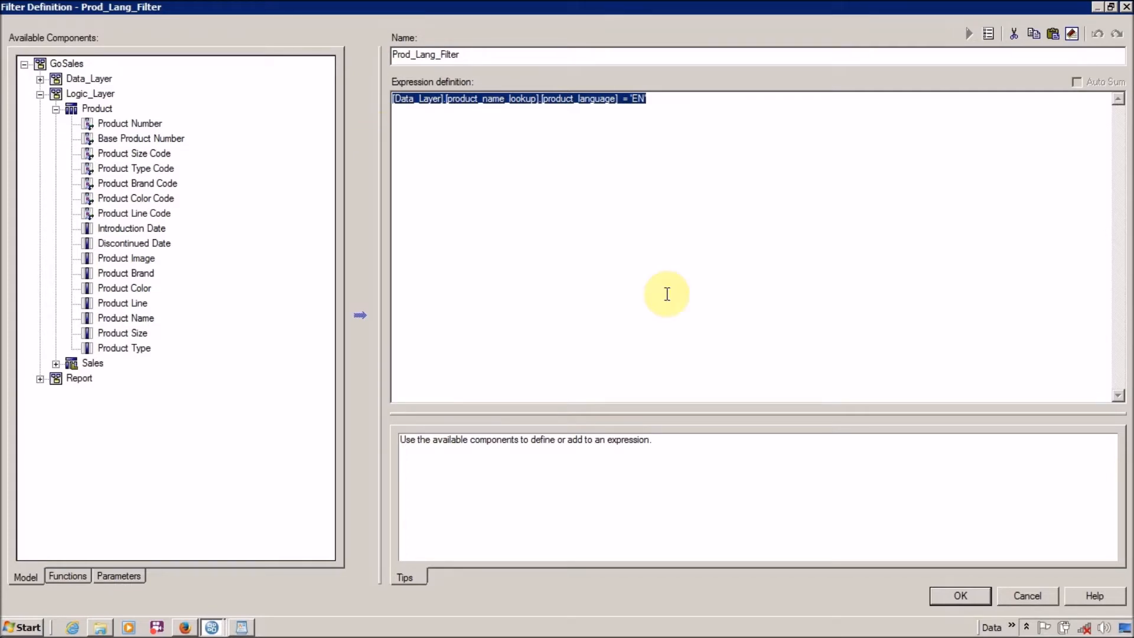
click(959, 598)
click(960, 602)
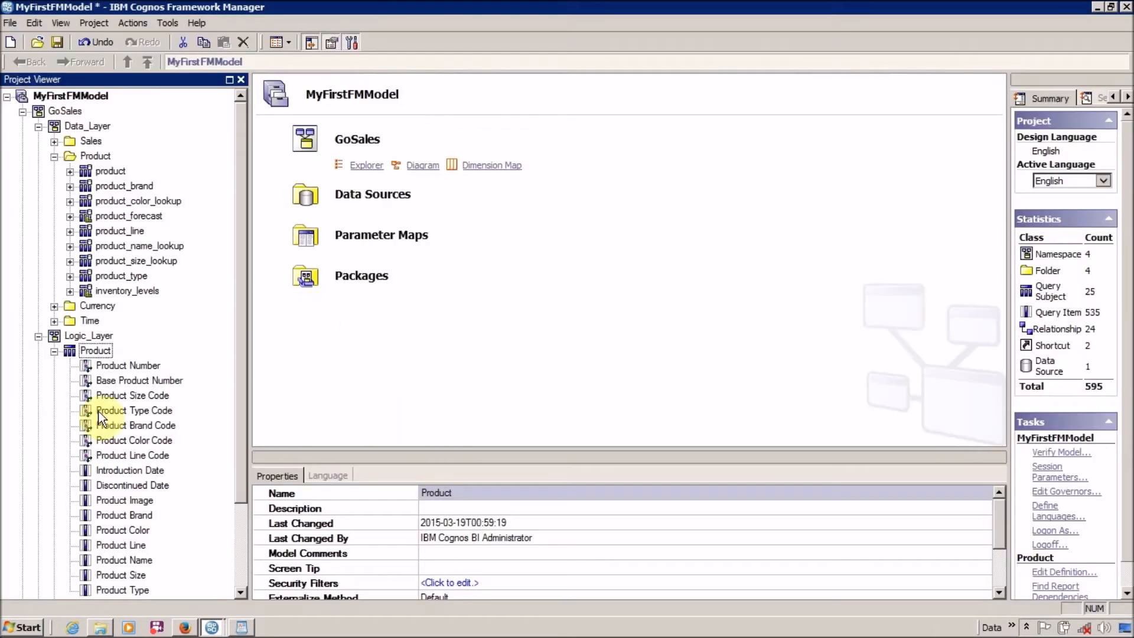
Run a test sample of the Product query subject in the Logic_Layer.
click(95, 354)
click(55, 351)
right_click(81, 350)
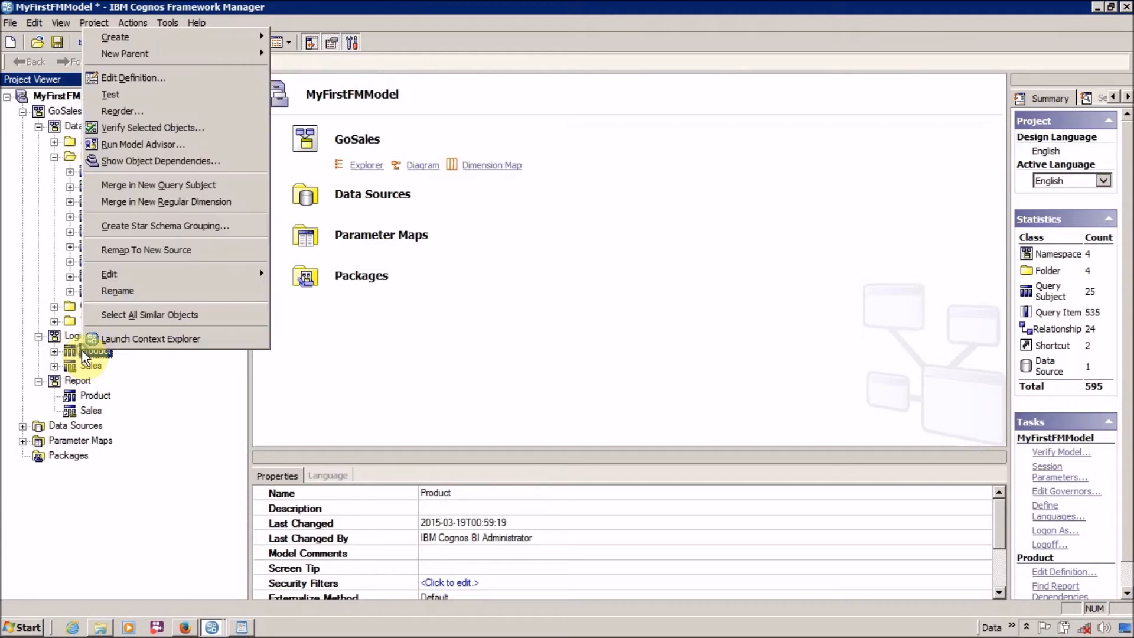
click(130, 96)
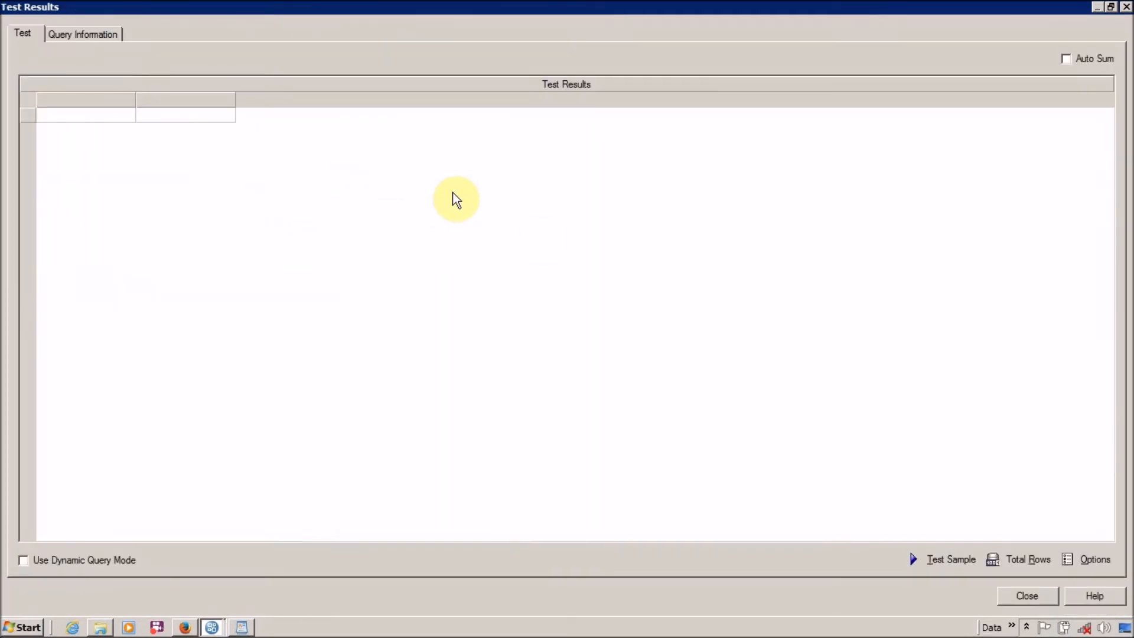
click(935, 556)
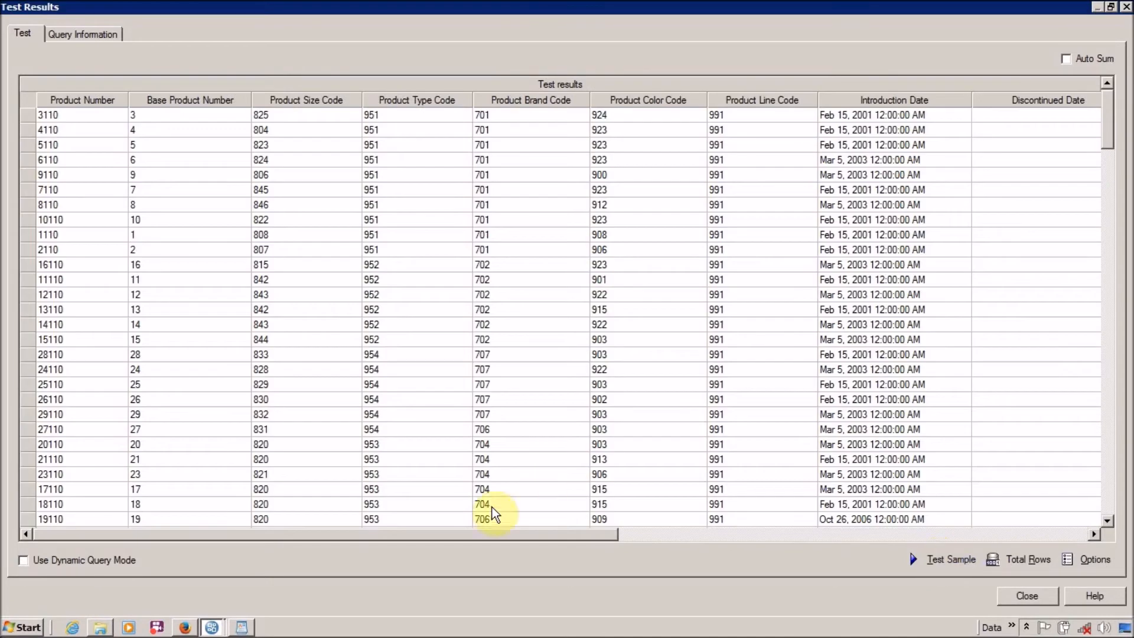
Examine the language of the Product Name entries in the test results and close the results.
click(80, 117)
click(77, 127)
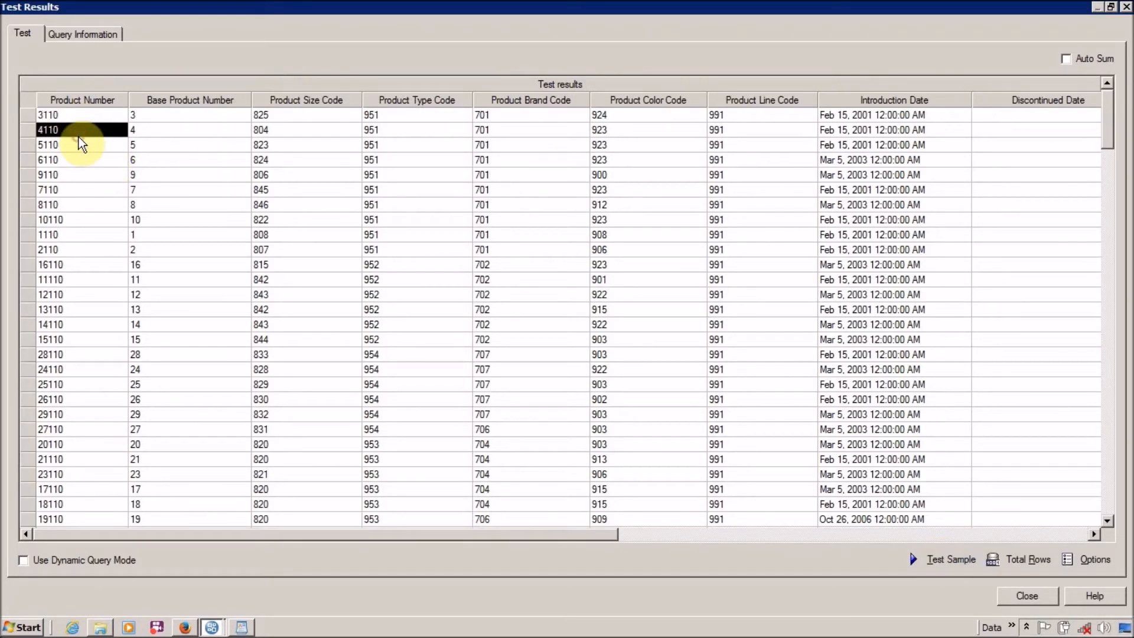
click(77, 121)
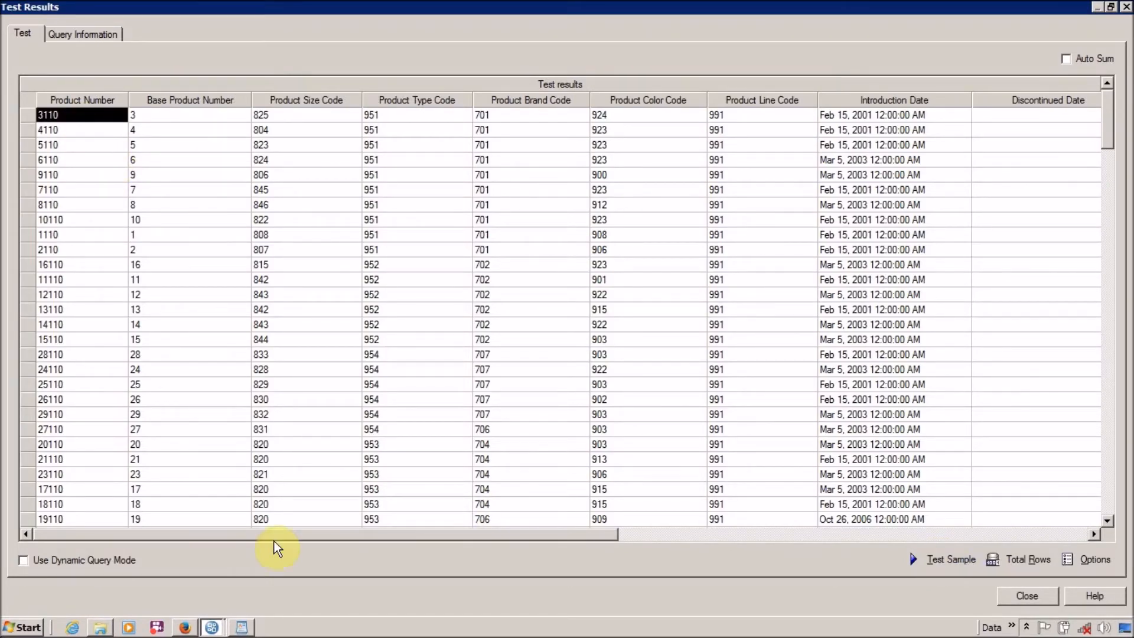
key(Right)
key(Right)
key(Right)
key(Right)
key(Right)
key(Right)
key(Right)
key(Right)
key(Right)
key(Right)
key(Right)
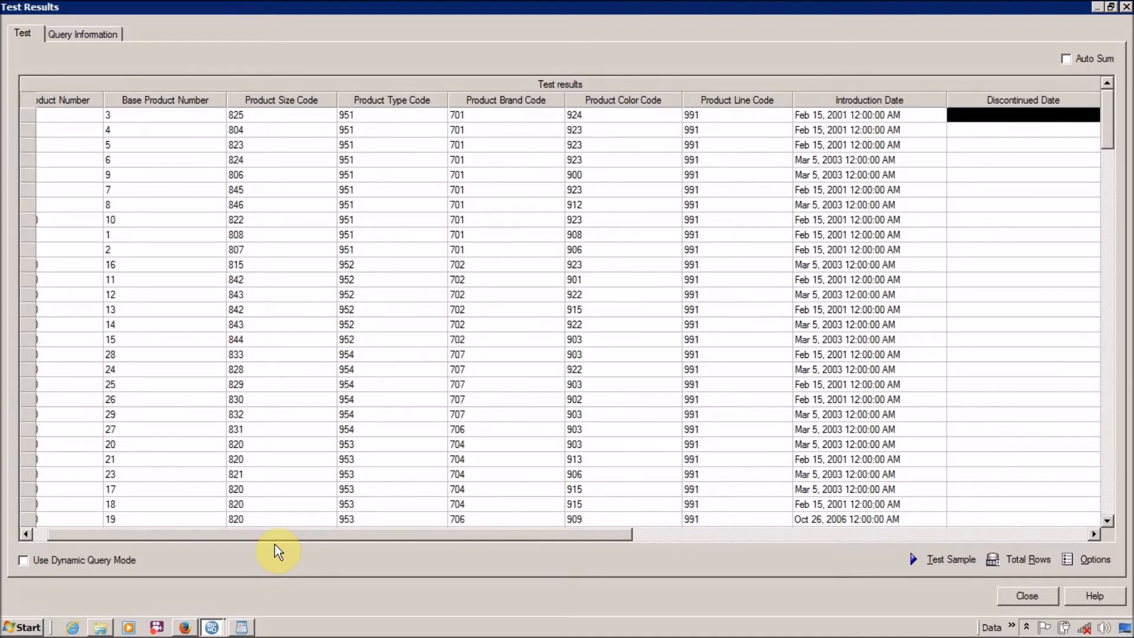
key(Right)
key(Right)
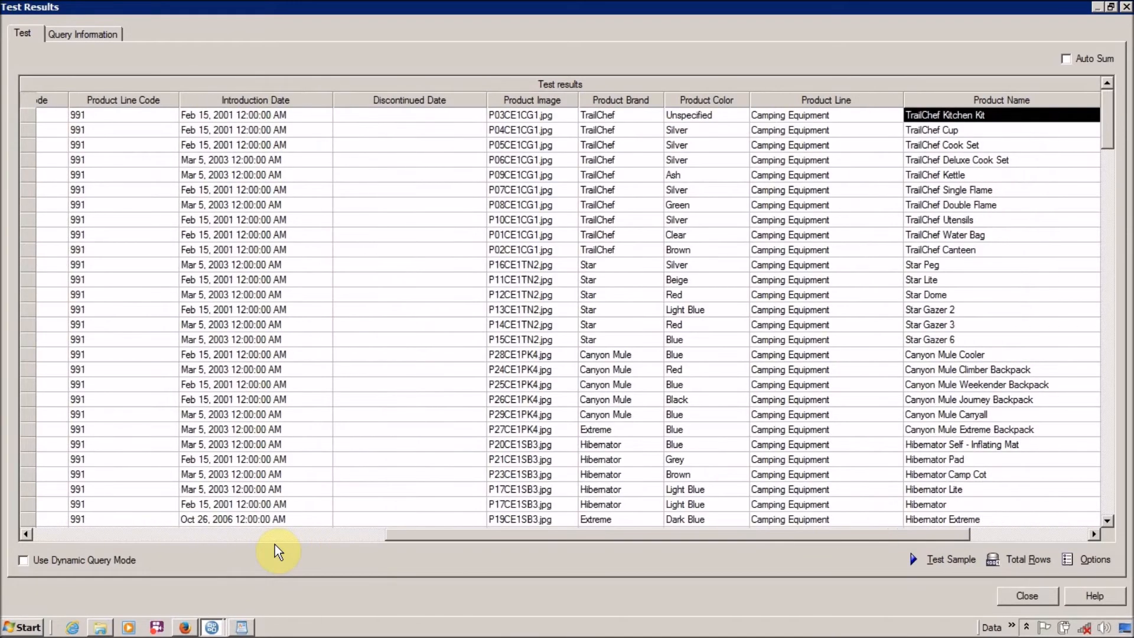
key(shift+Down)
key(shift+Down)
key(shift+Down)
key(shift+Down)
key(shift+Down)
key(shift+Down)
key(shift+Down)
key(shift+Down)
key(shift+Down)
key(shift+Down)
key(shift+Down)
key(shift+Down)
key(shift+Down)
key(shift+Down)
key(shift+Down)
key(shift+Down)
key(shift+Down)
key(shift+Down)
key(shift+Down)
key(shift+Down)
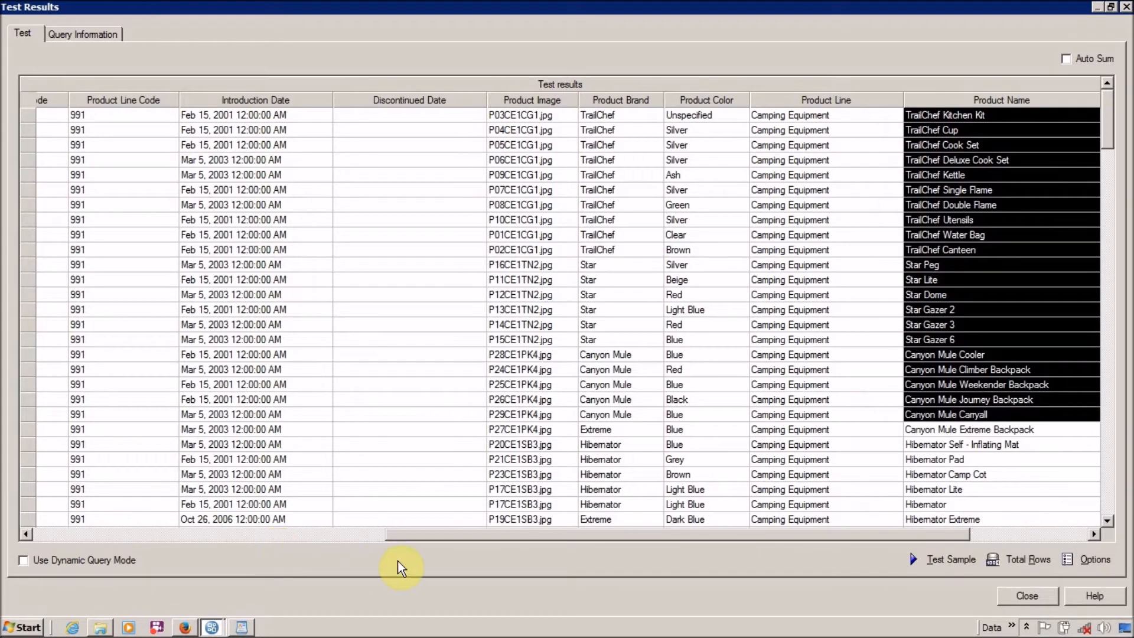
click(1028, 595)
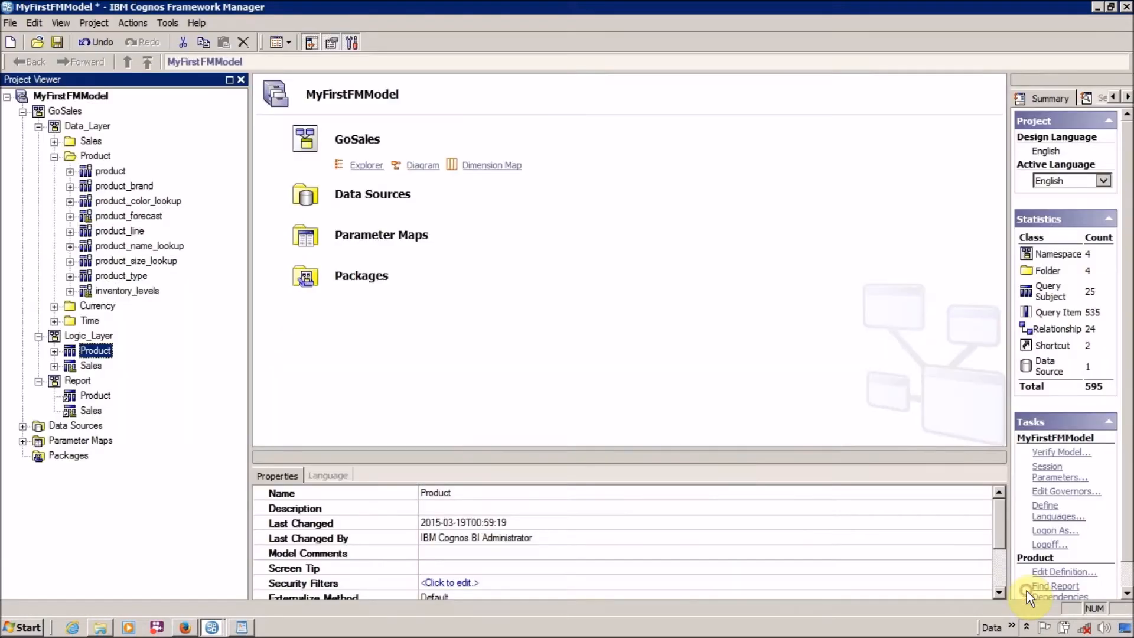
Convert Prod_Lang_Filter in the Logic_Layer Product query subject to a stand-alone filter and save the definition.
click(54, 350)
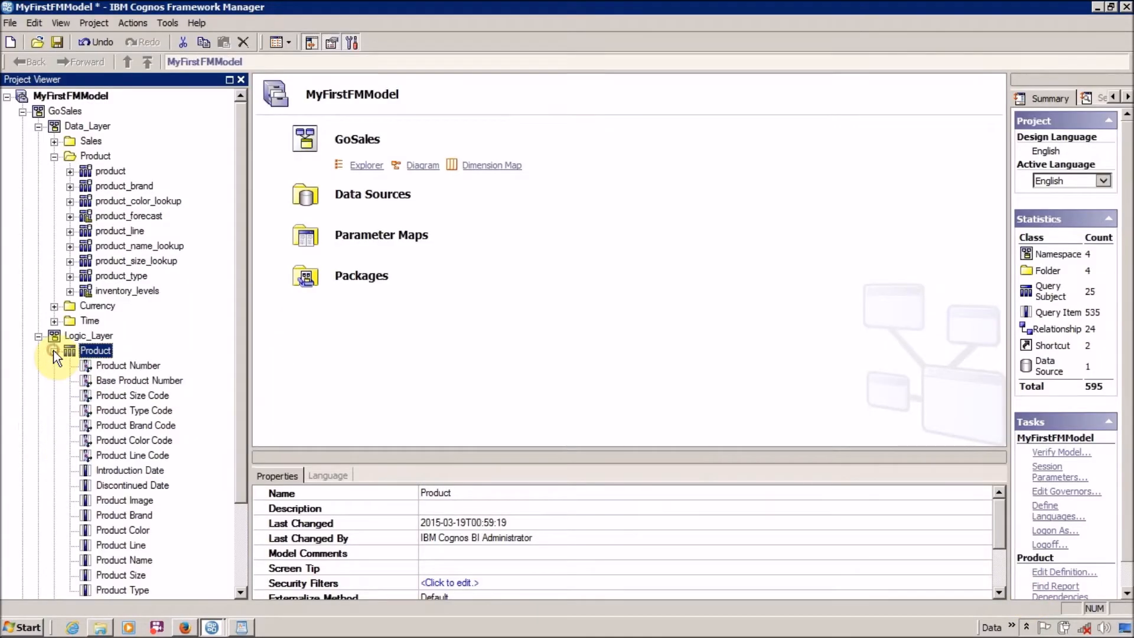
double_click(67, 350)
click(130, 36)
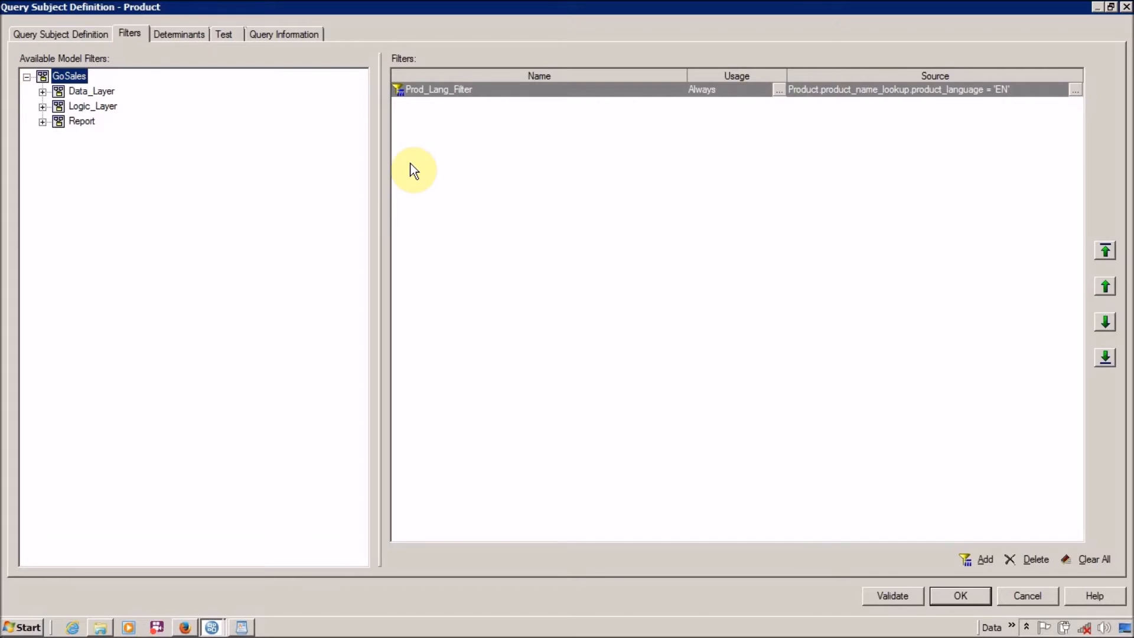
right_click(463, 90)
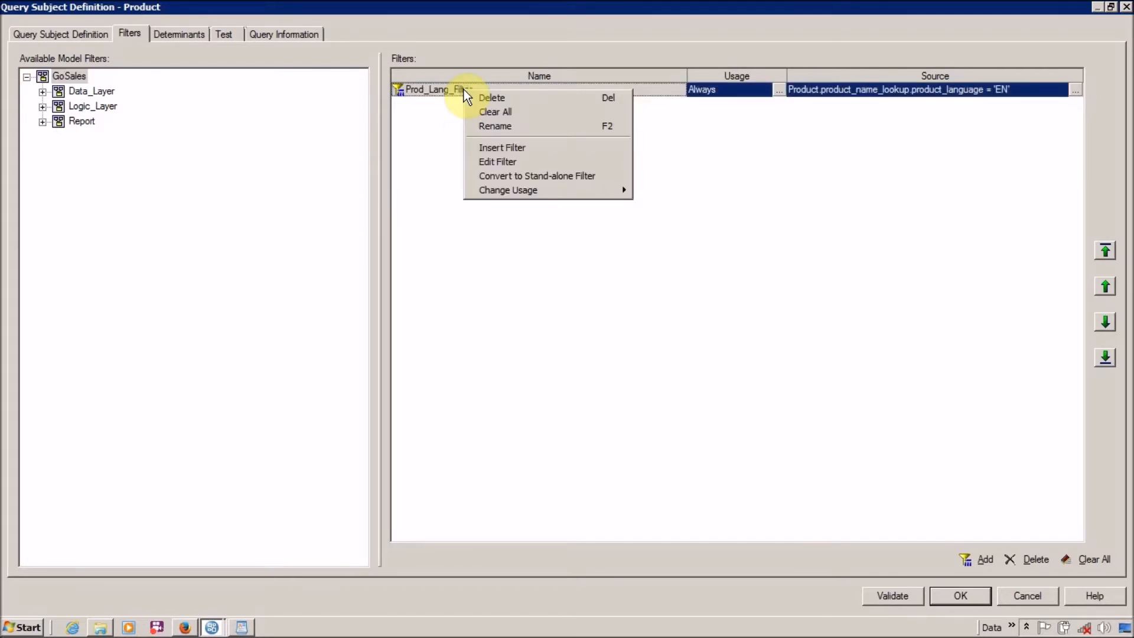
click(517, 179)
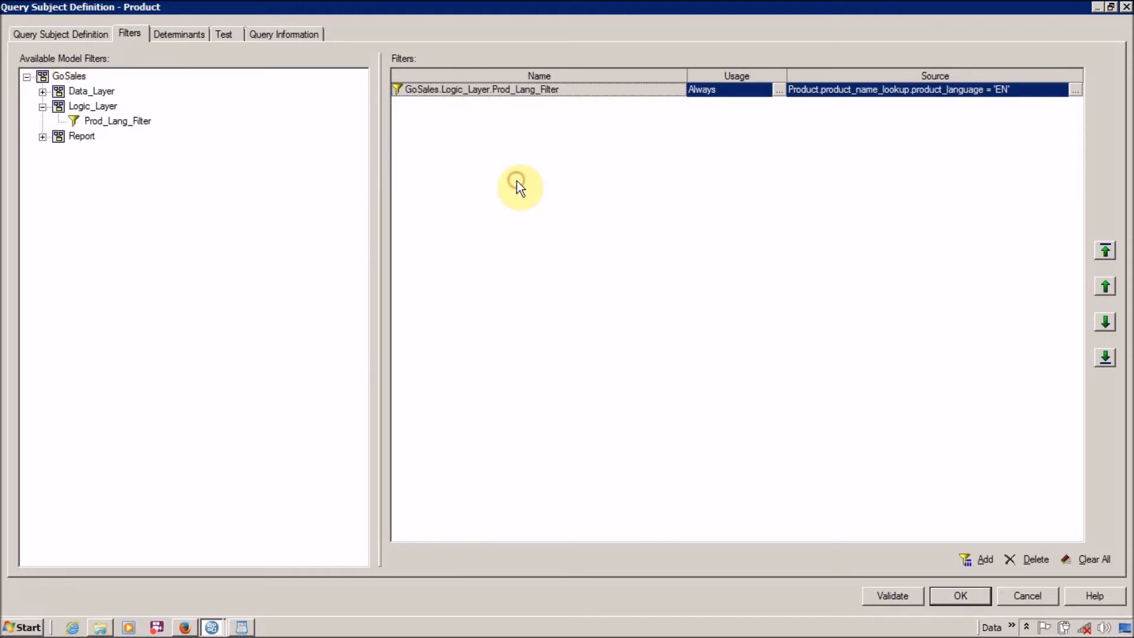
click(941, 593)
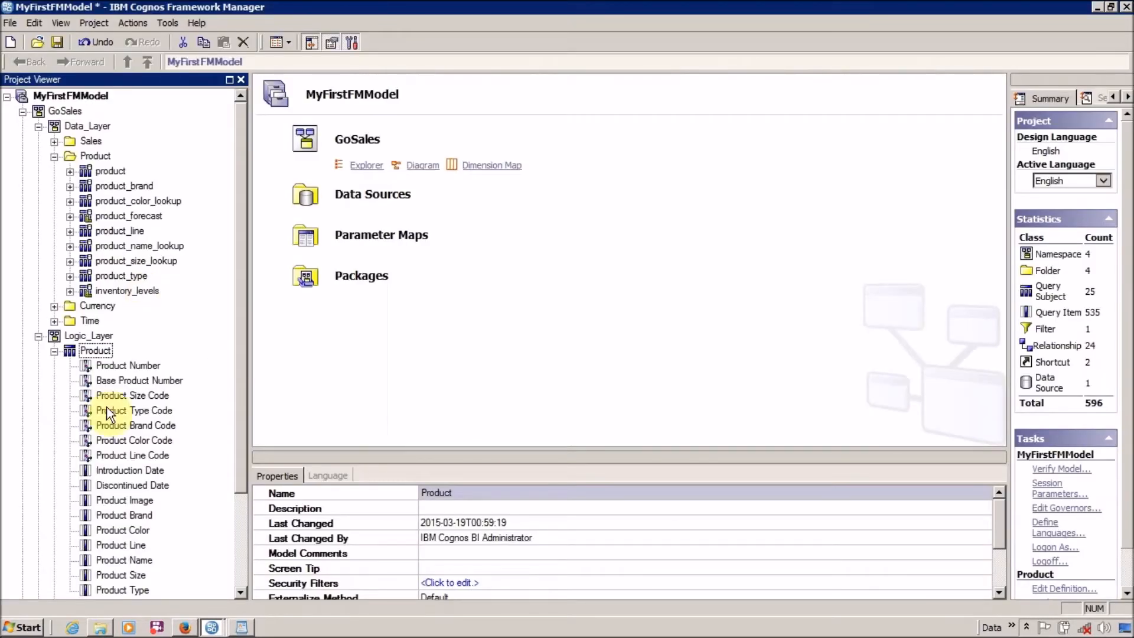
click(53, 351)
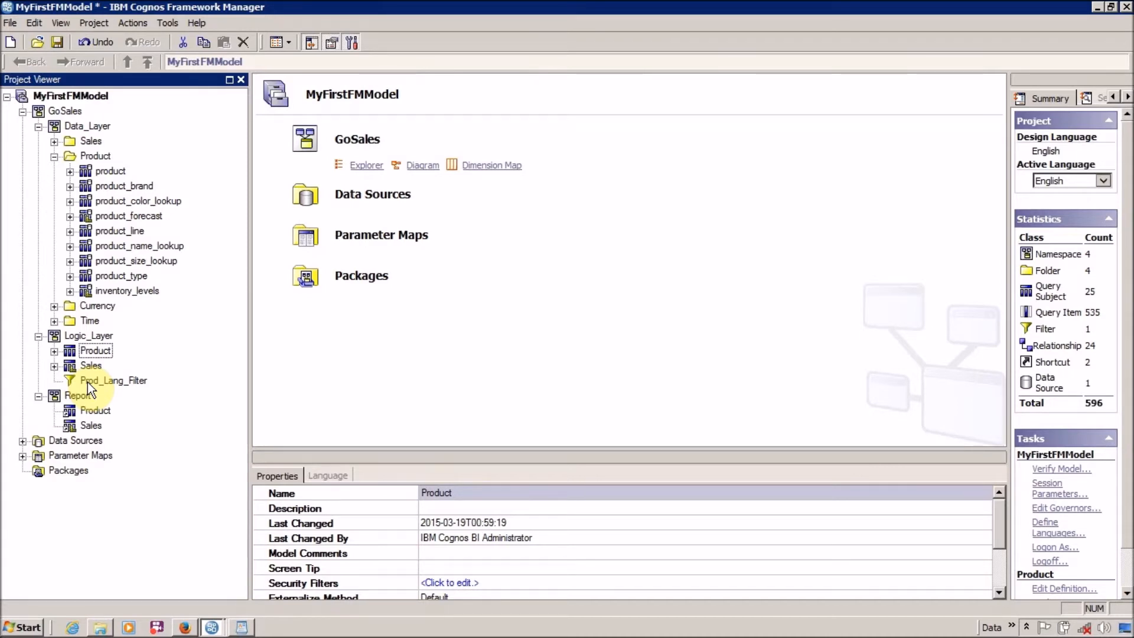
Create a new stand-alone filter in the Logic_Layer namespace and name it Prod_Lang_Filt_SA.
click(90, 338)
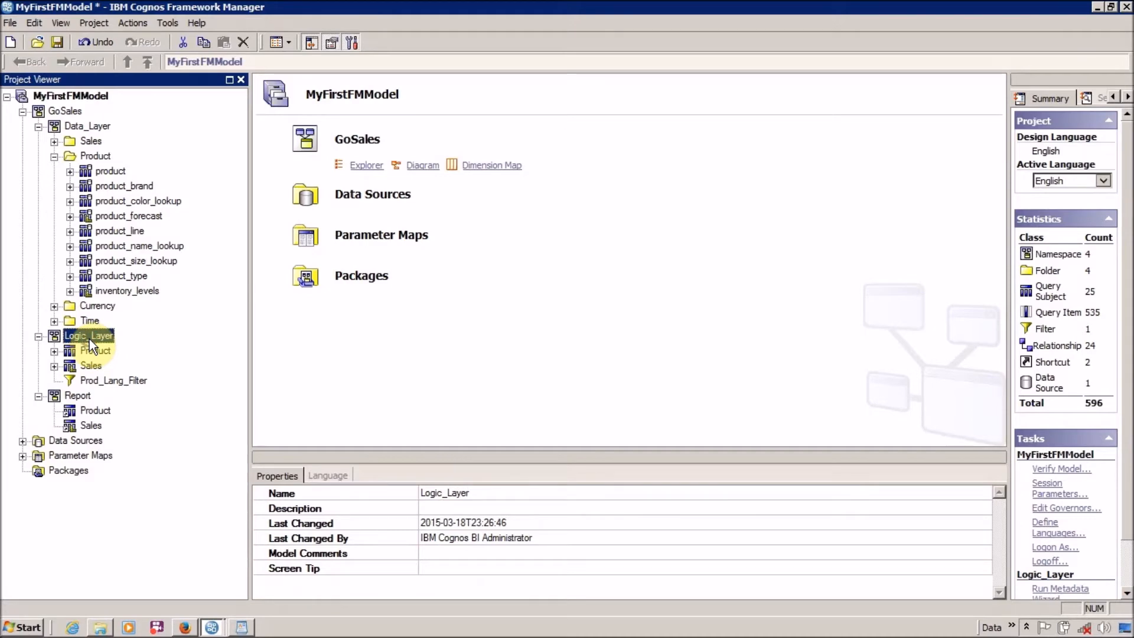
right_click(90, 339)
mouse_move(111, 347)
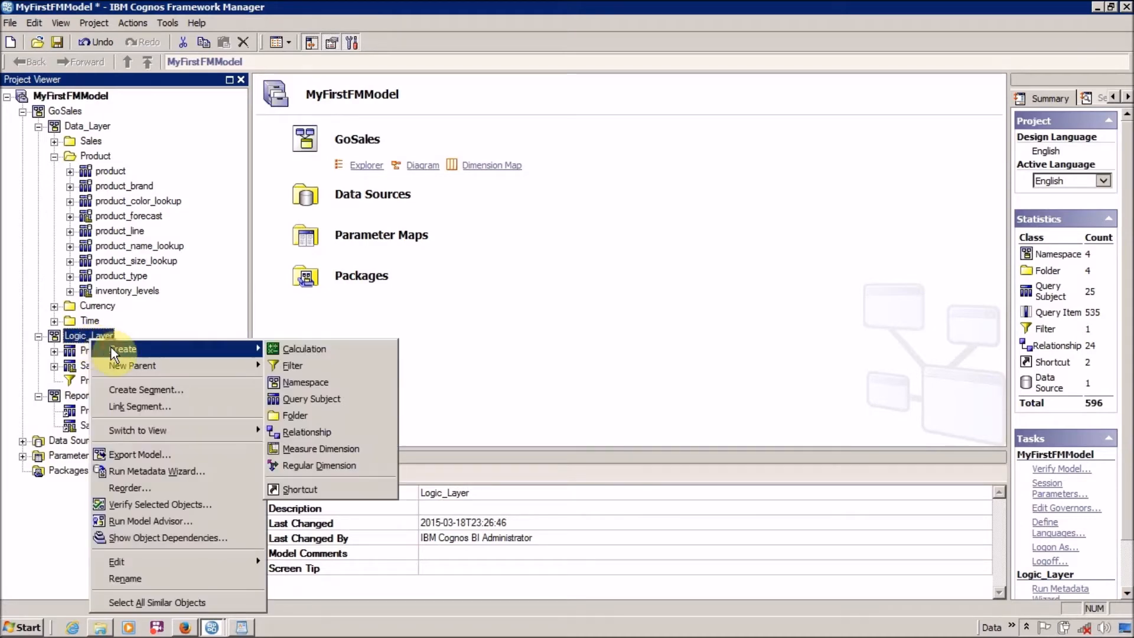
click(323, 363)
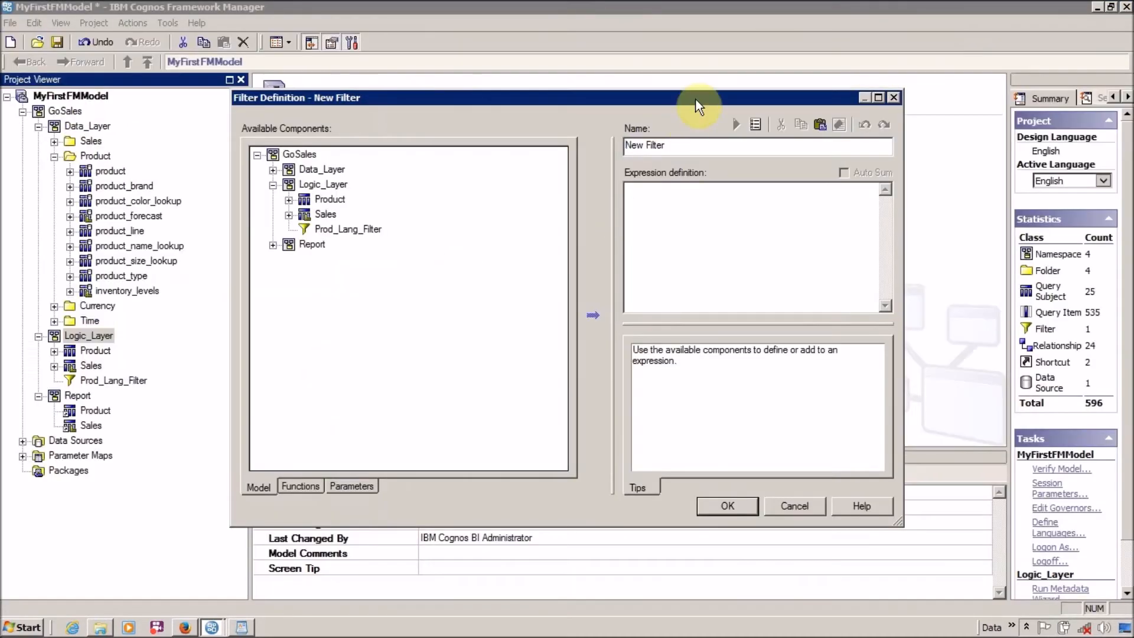
double_click(696, 98)
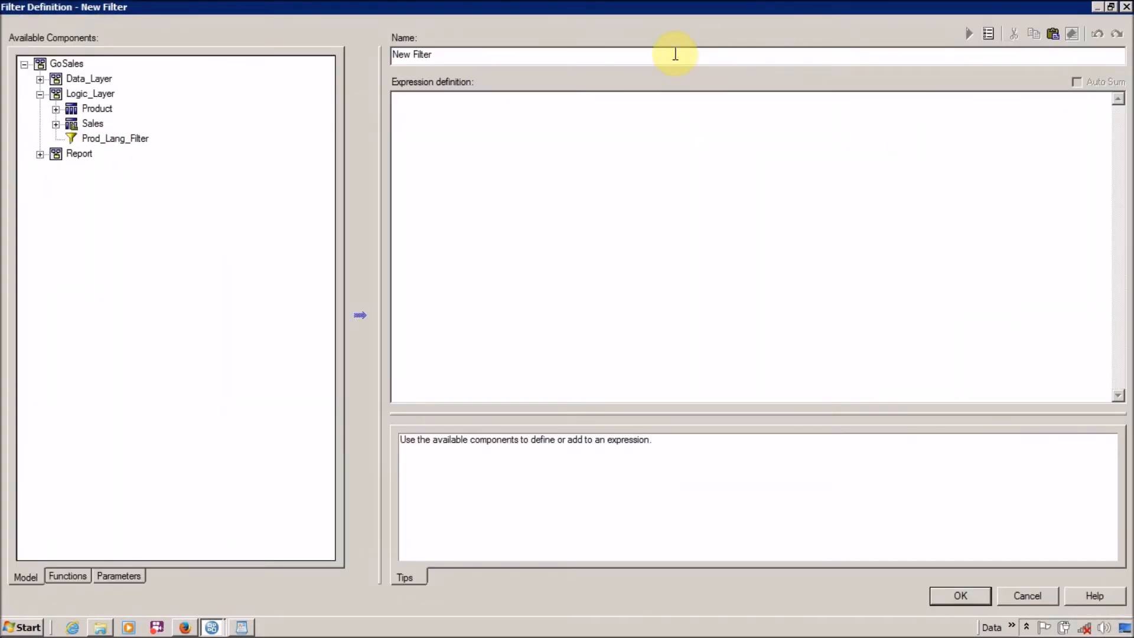
key(ctrl+a)
key(BackSpace)
text(P)
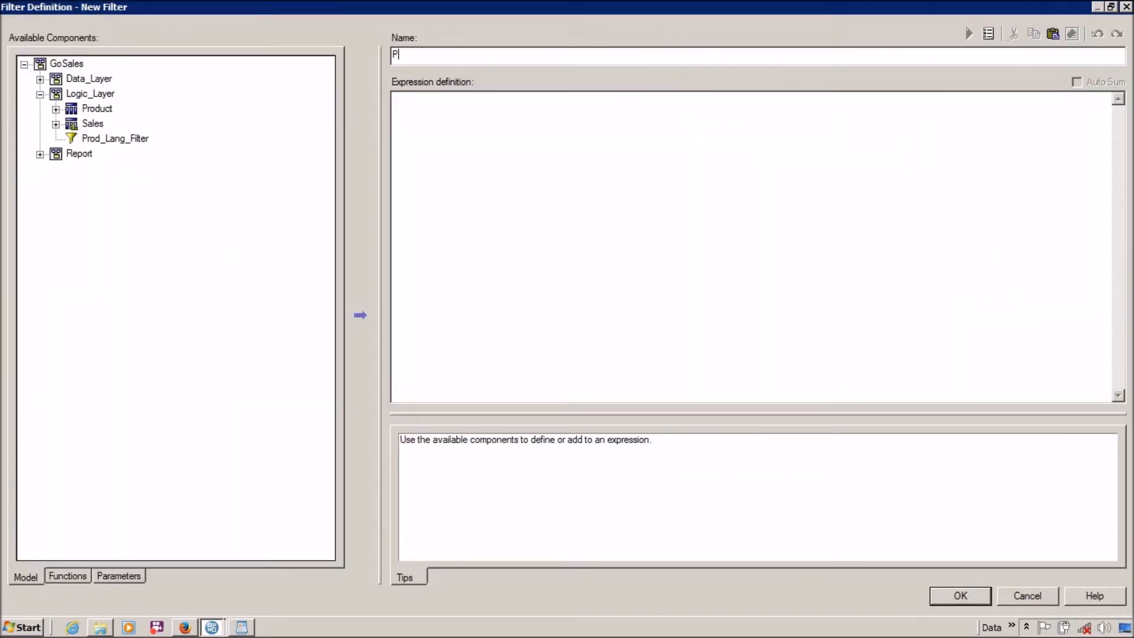
text(rod_Lang_Filt_SA)
Define the filter expression as product_language from the Data_Layer's product_name_lookup equal to 'EN' and save the filter.
click(707, 147)
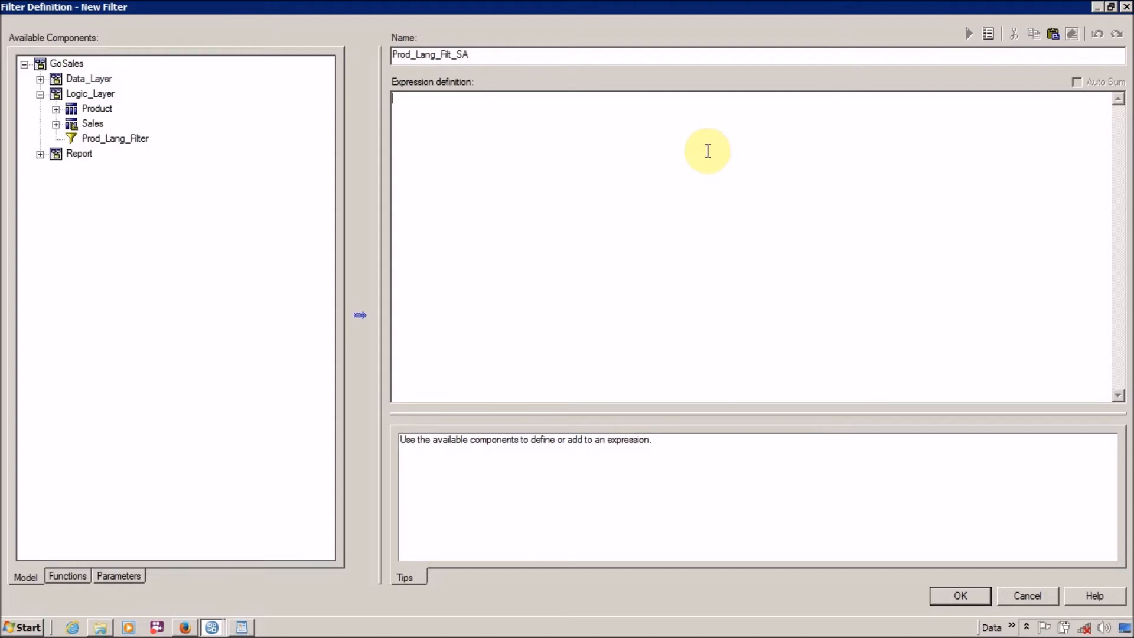
click(40, 79)
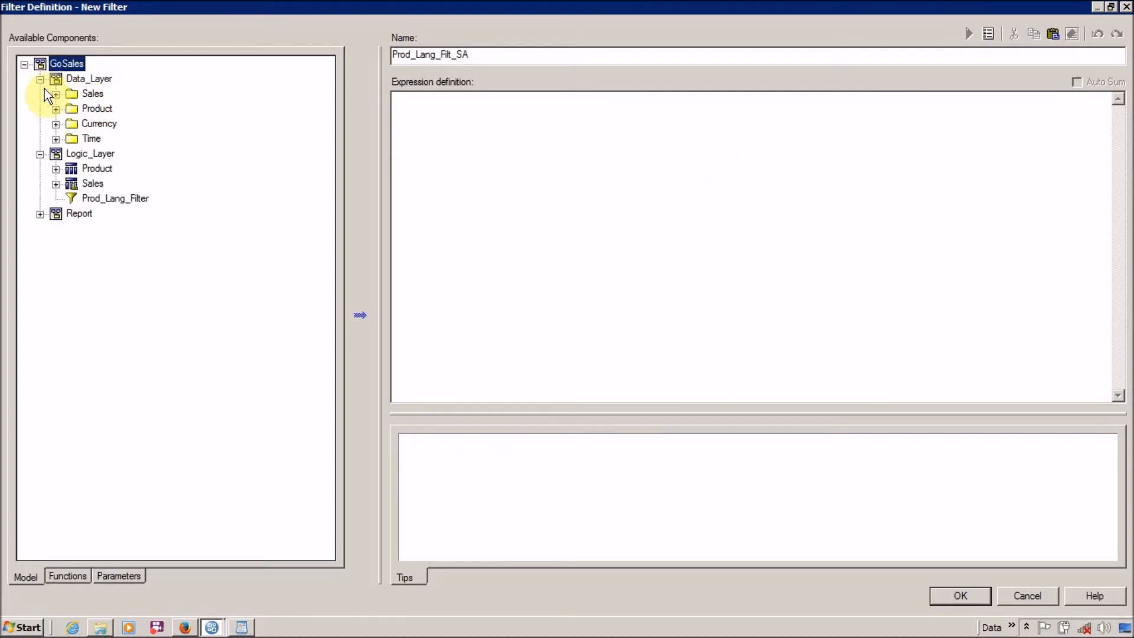
click(55, 108)
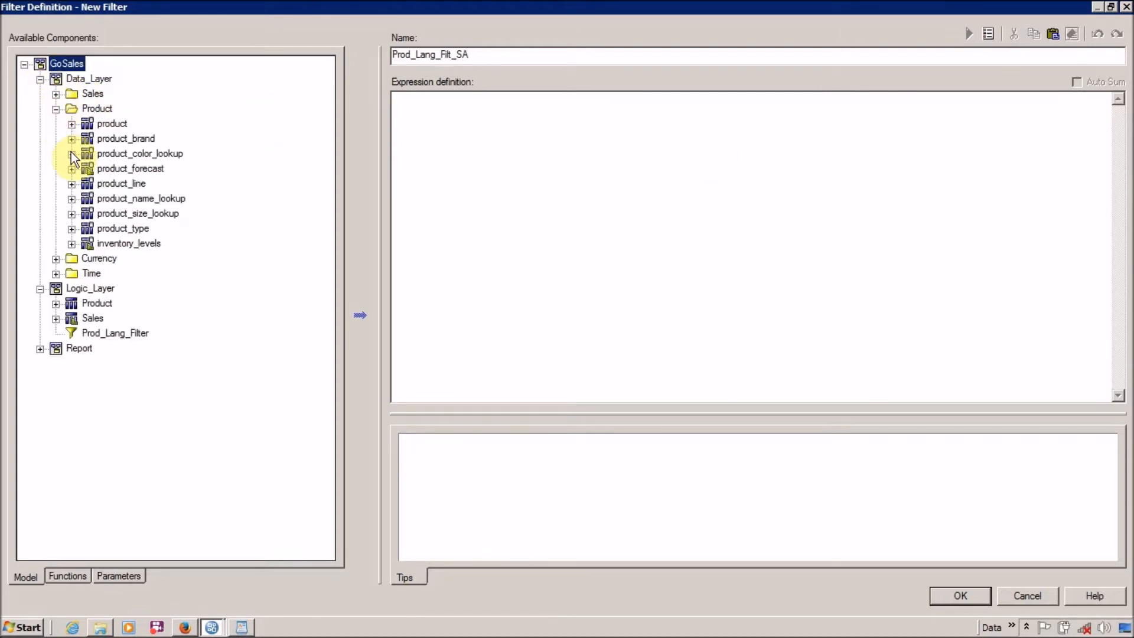
click(71, 199)
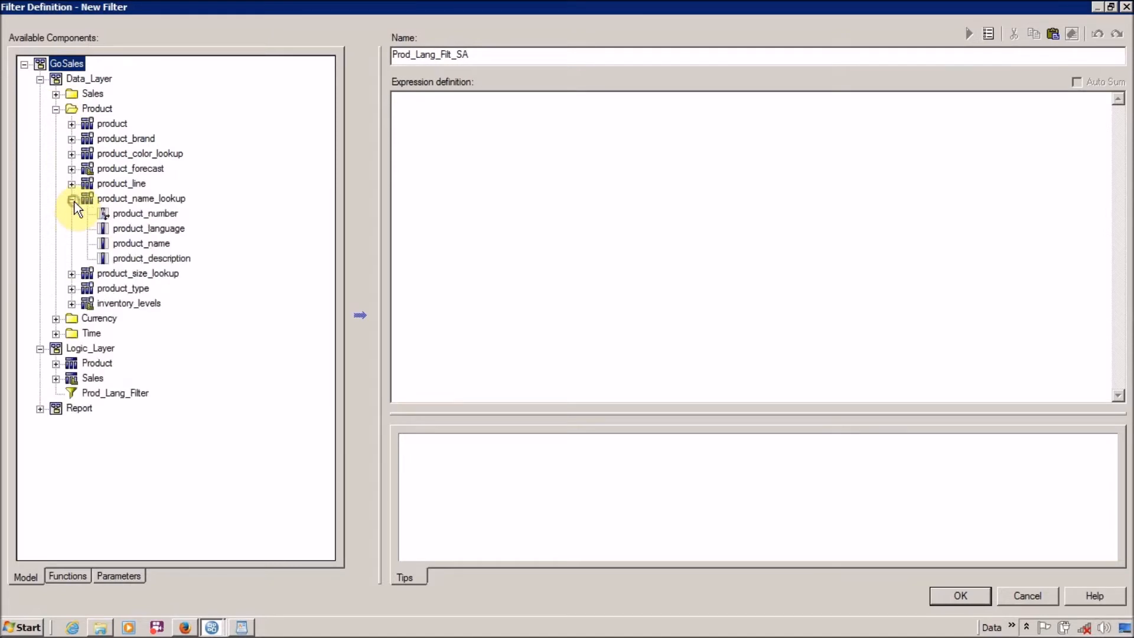
drag(126, 229, 526, 152)
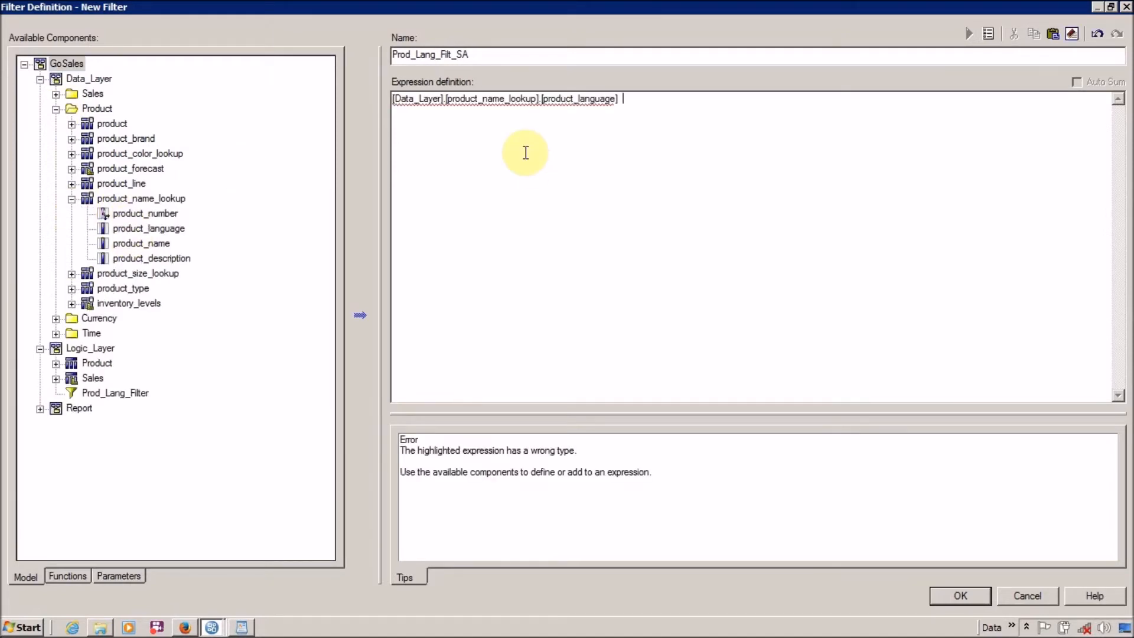
text(= ')
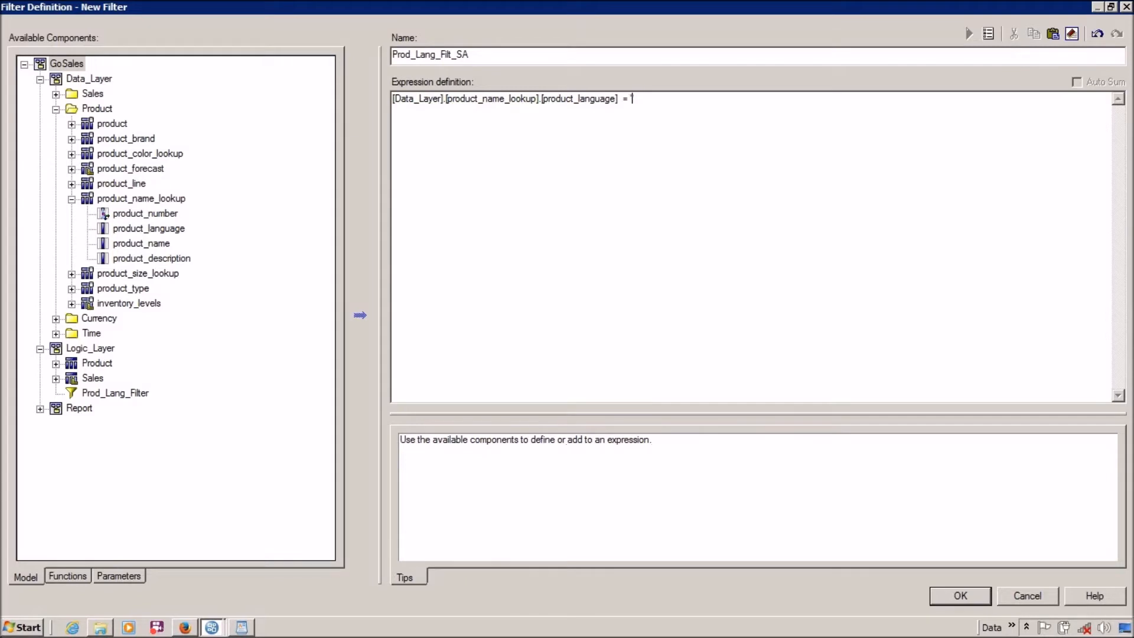
text(EN')
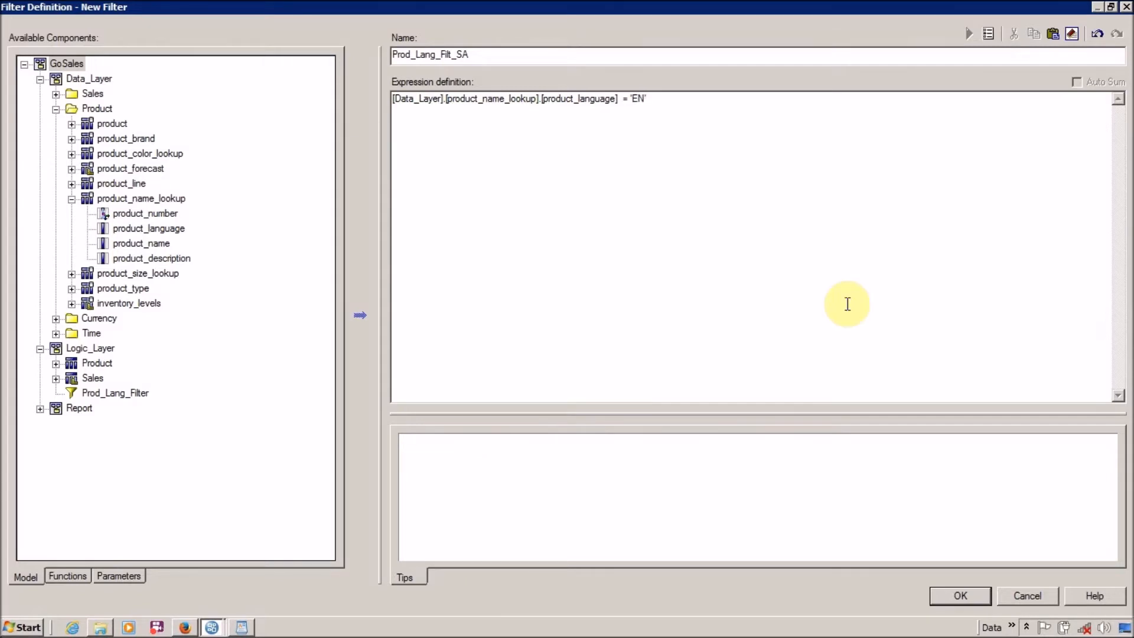
click(969, 594)
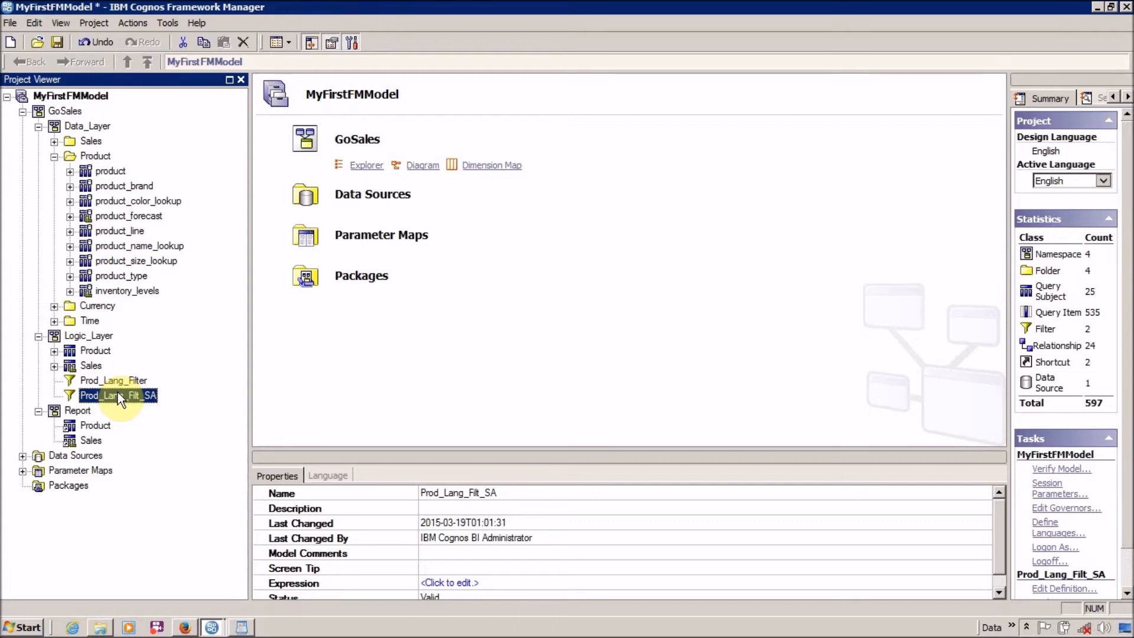
Run a test sample of the Logic_Layer Product query subject and show its query information.
click(91, 350)
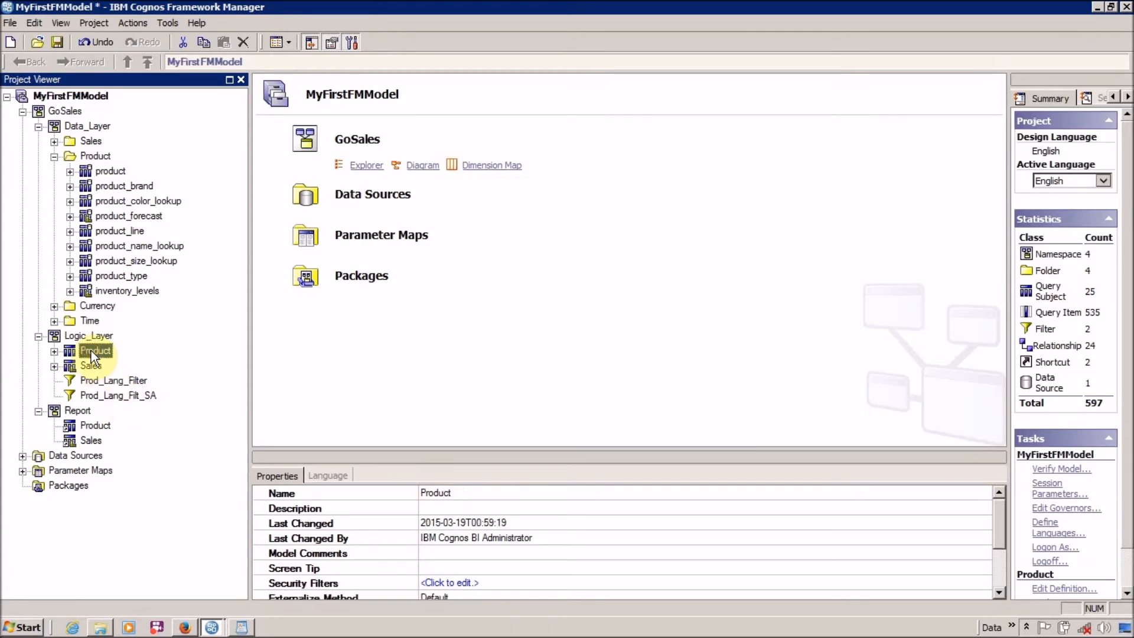
right_click(91, 350)
click(148, 96)
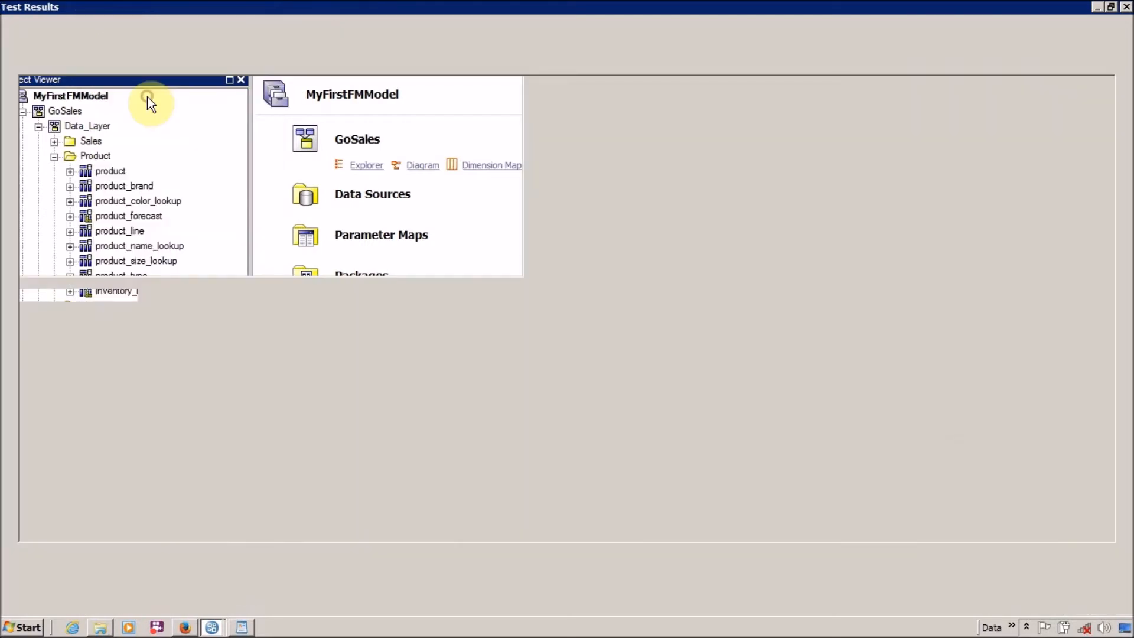
click(94, 36)
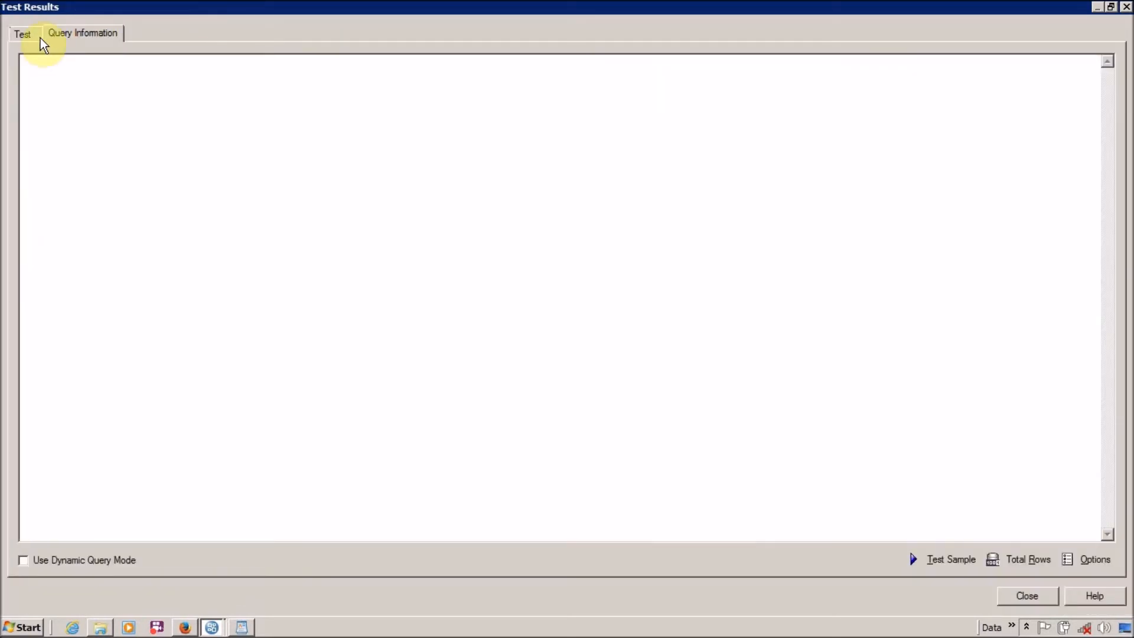
click(939, 560)
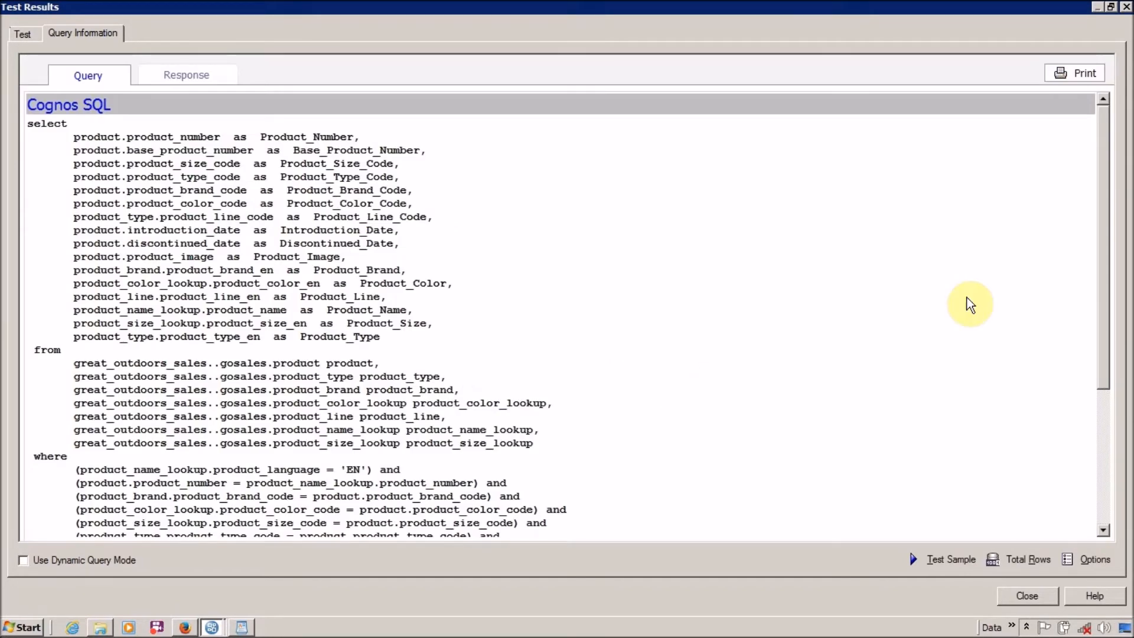
Examine the where clause of the generated Cognos SQL for the product_language condition and close the test results.
click(1102, 205)
drag(1105, 290, 1108, 359)
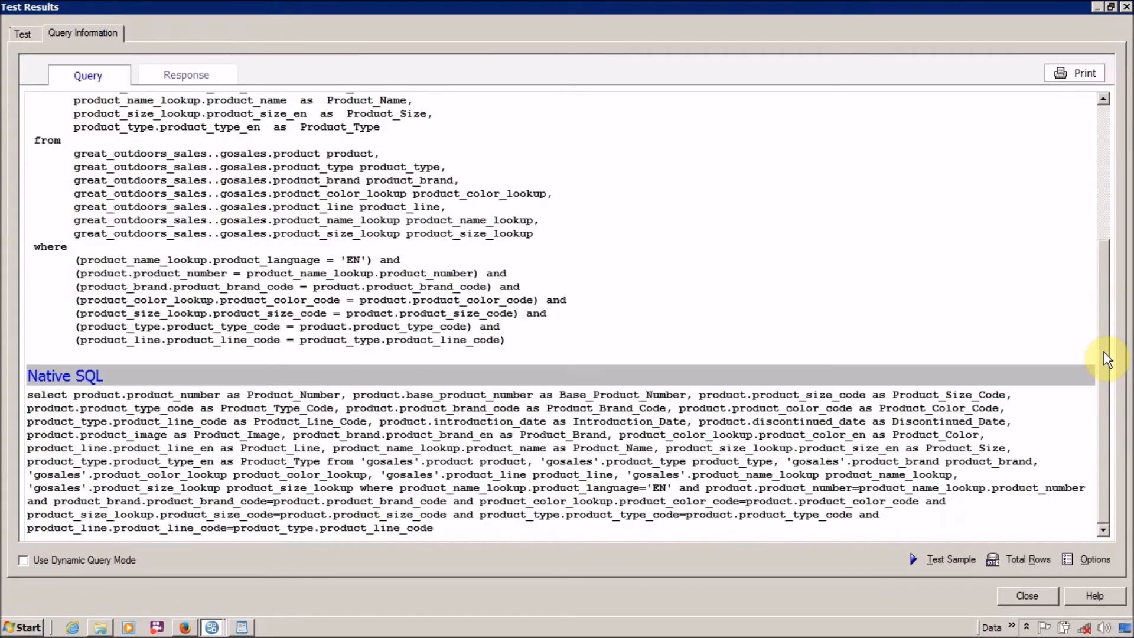
drag(79, 266, 369, 261)
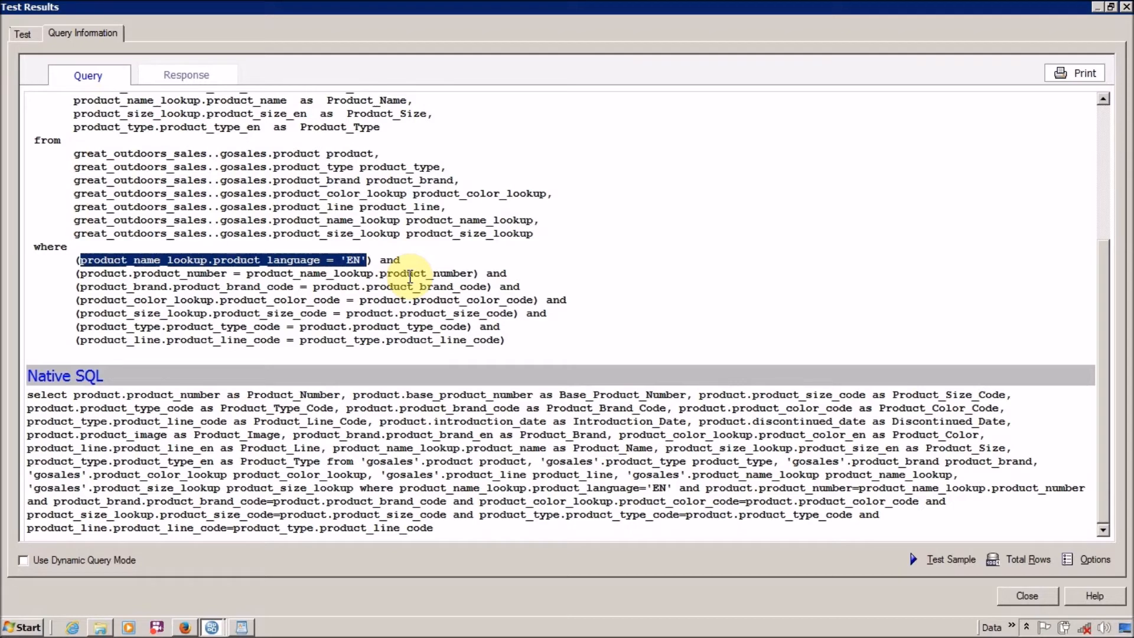
click(1026, 597)
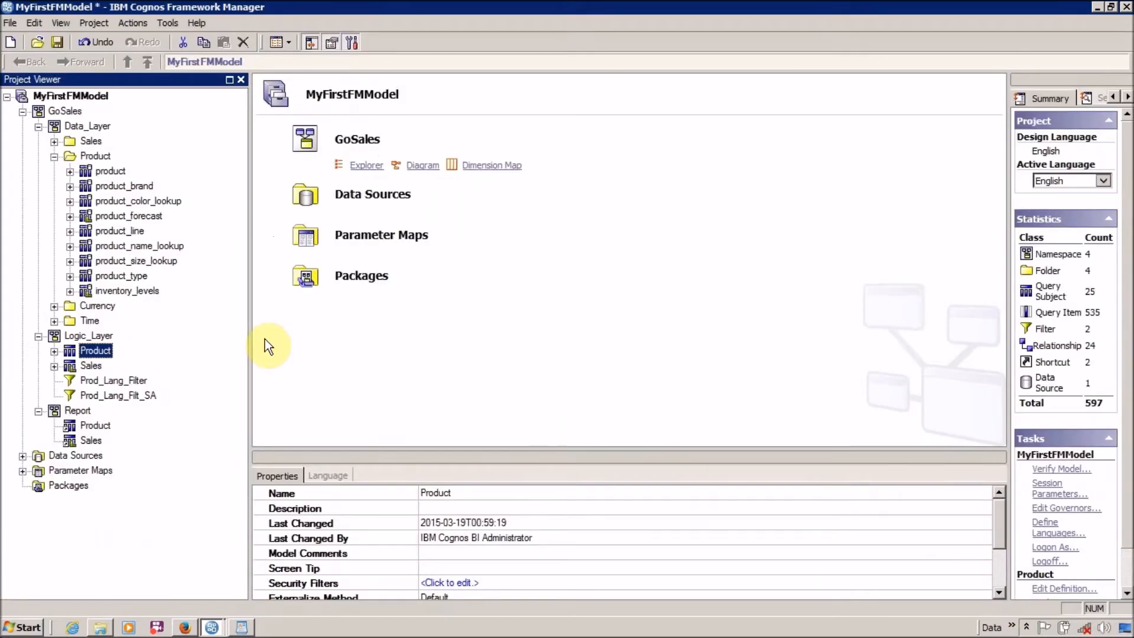
Delete the Prod_Lang_Filter entry from the filters of the Logic_Layer Product query subject and save the definition.
double_click(100, 351)
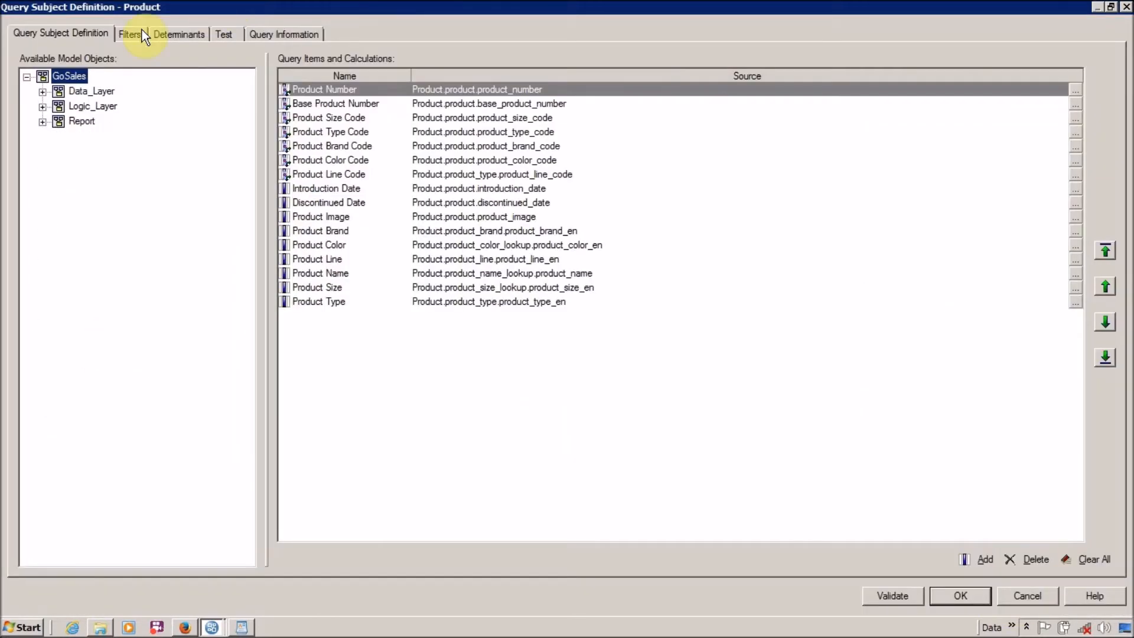
click(140, 32)
click(460, 90)
click(460, 88)
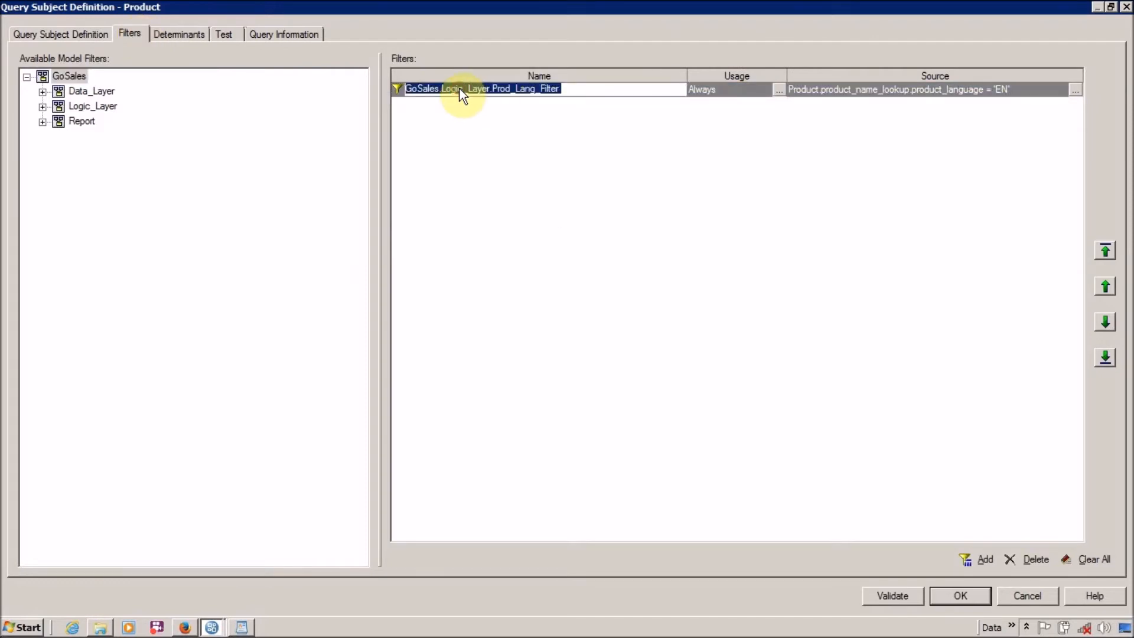
click(511, 143)
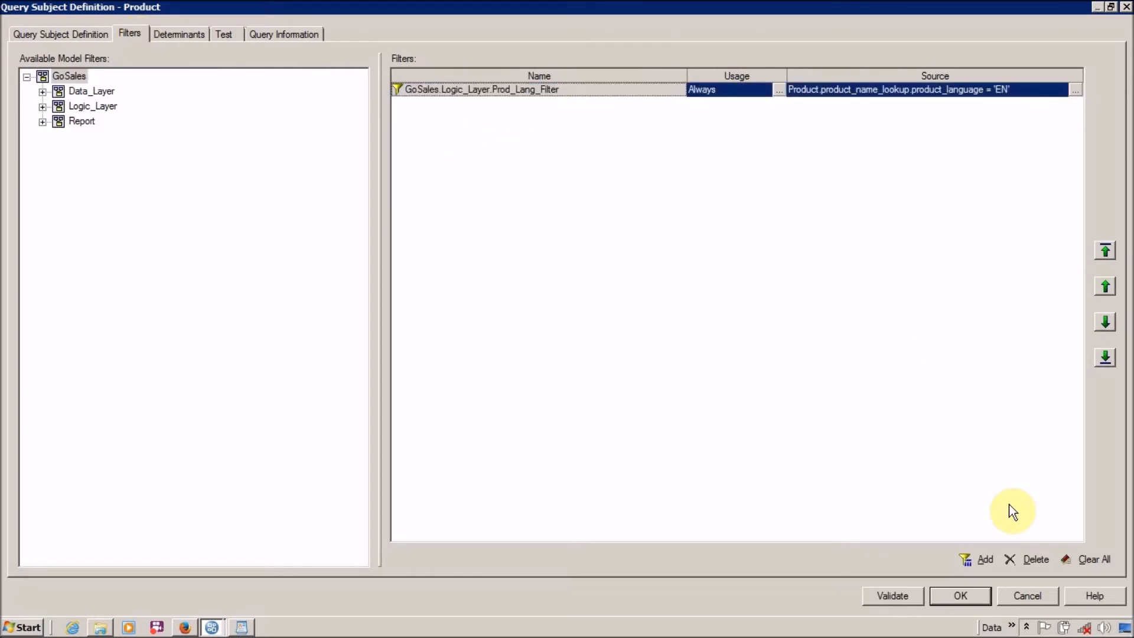
click(1014, 561)
click(951, 596)
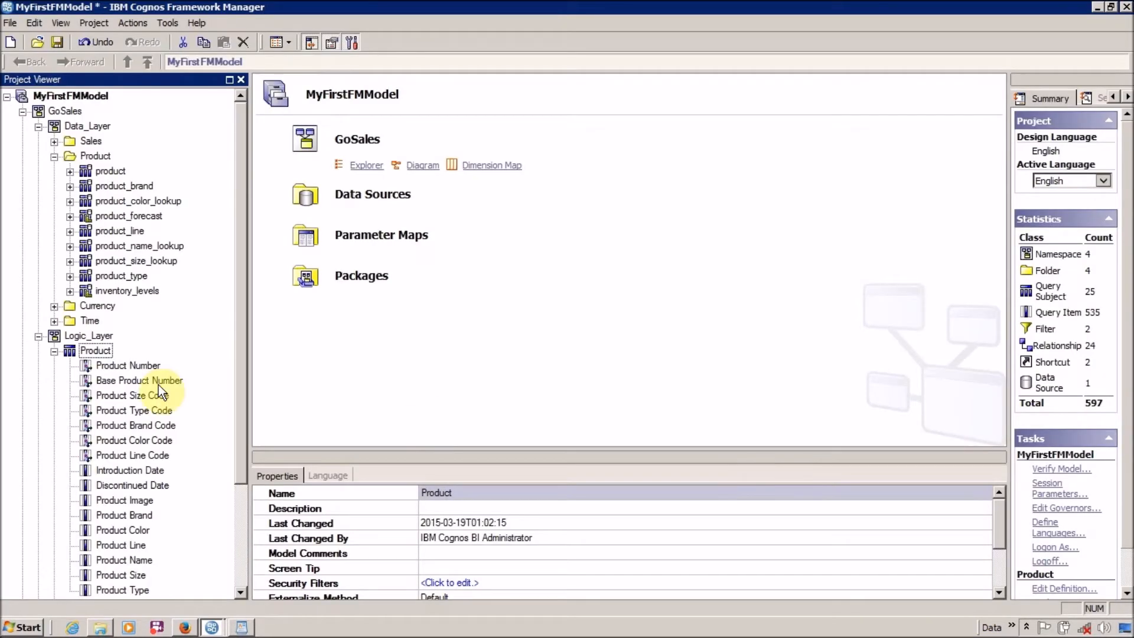
Test the Logic_Layer Product query subject again without its embedded filter and generate the query information.
click(54, 352)
right_click(77, 354)
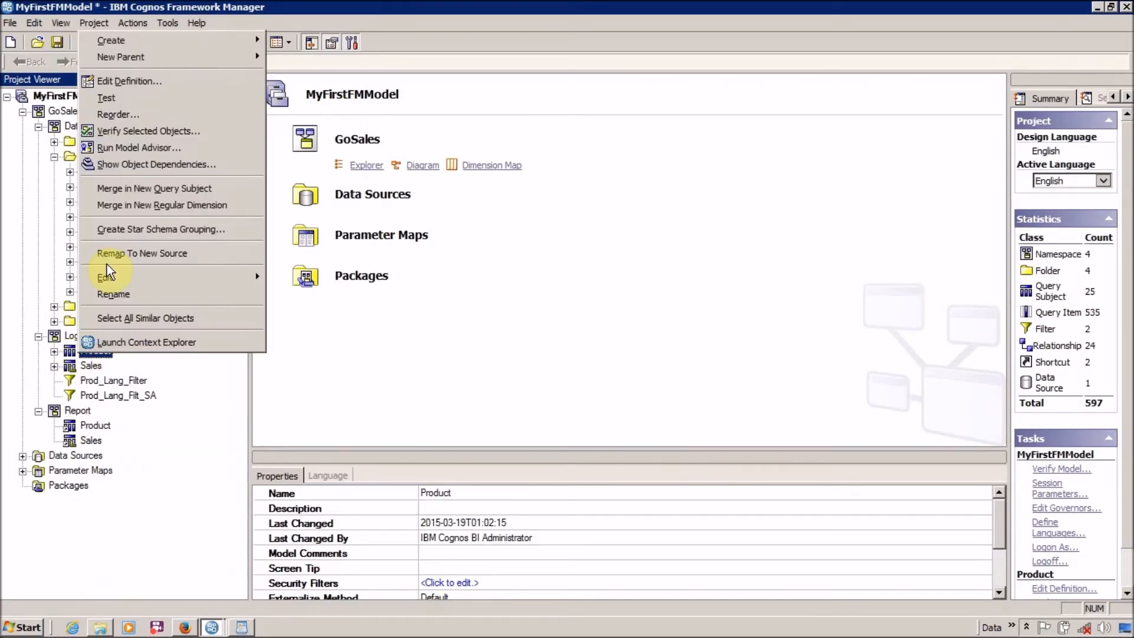
click(122, 98)
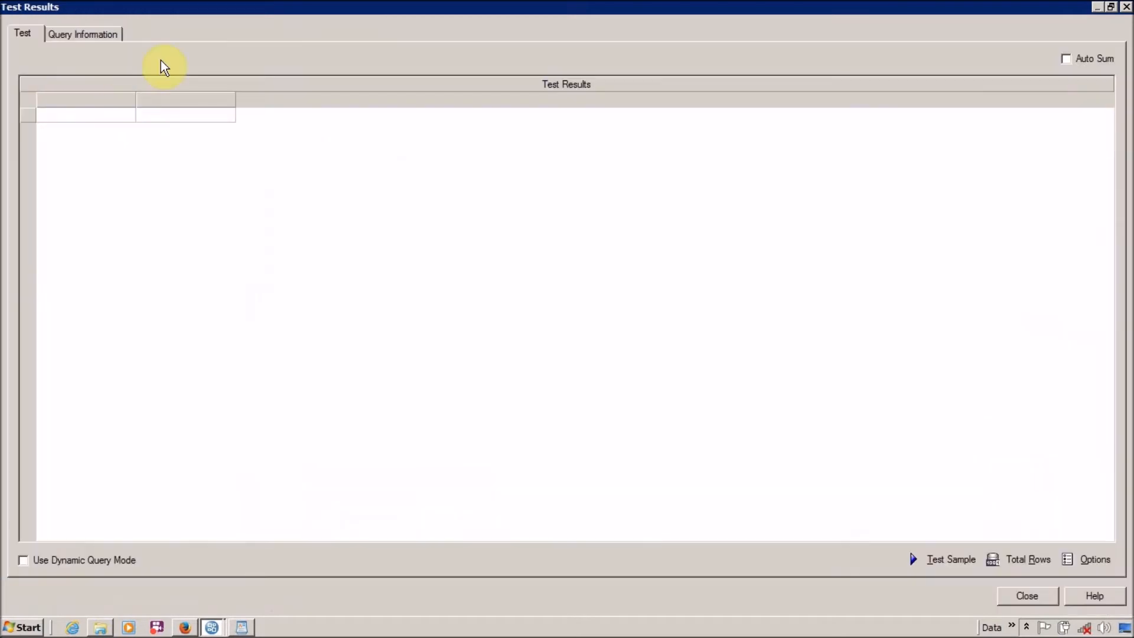
click(83, 34)
click(951, 560)
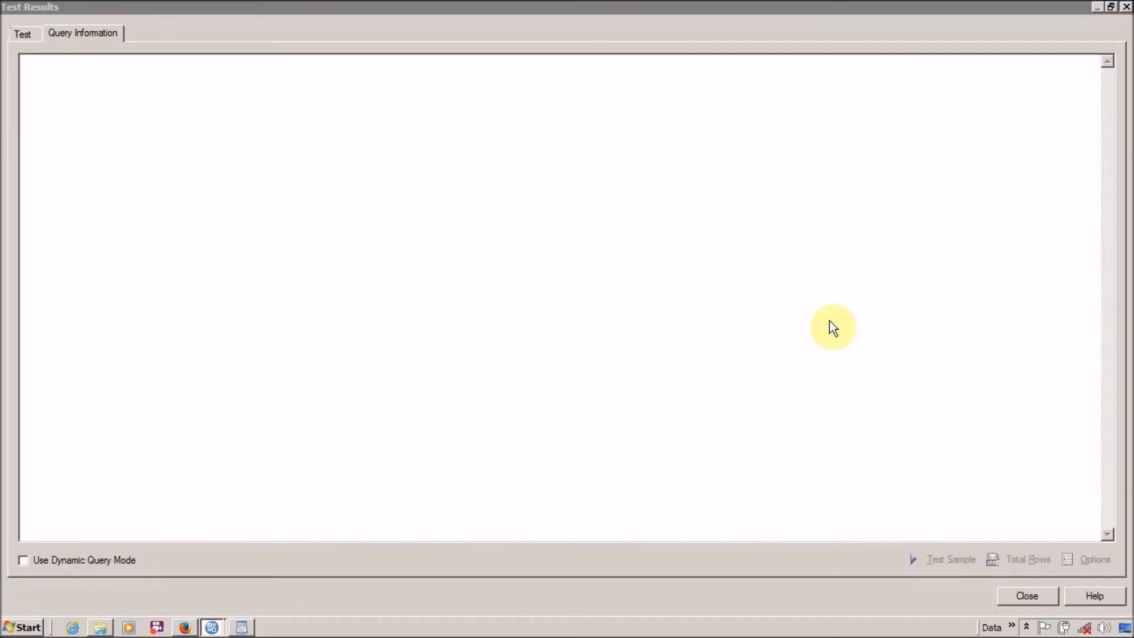
Check the where clause of the regenerated SQL for any language condition and close the test results.
drag(1101, 267, 1105, 423)
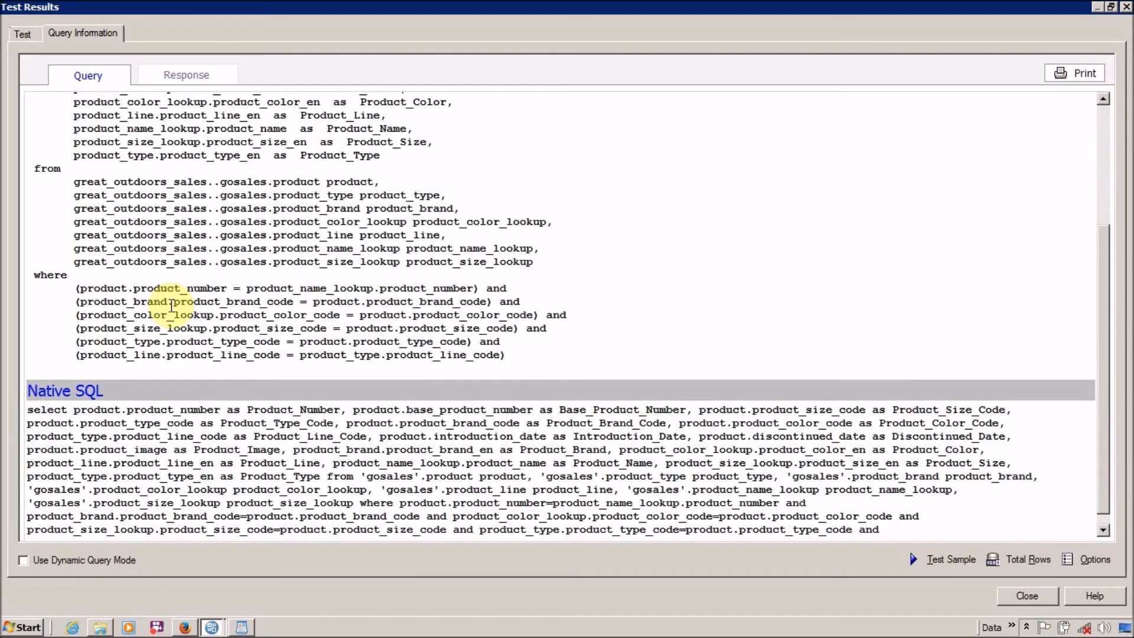
double_click(193, 287)
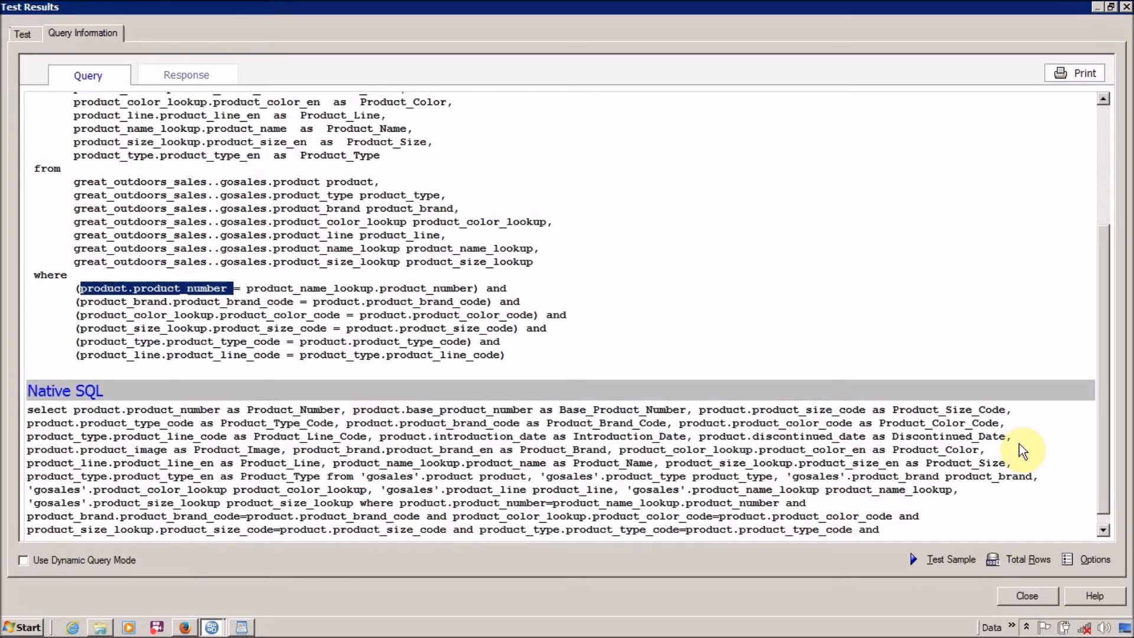
click(1014, 598)
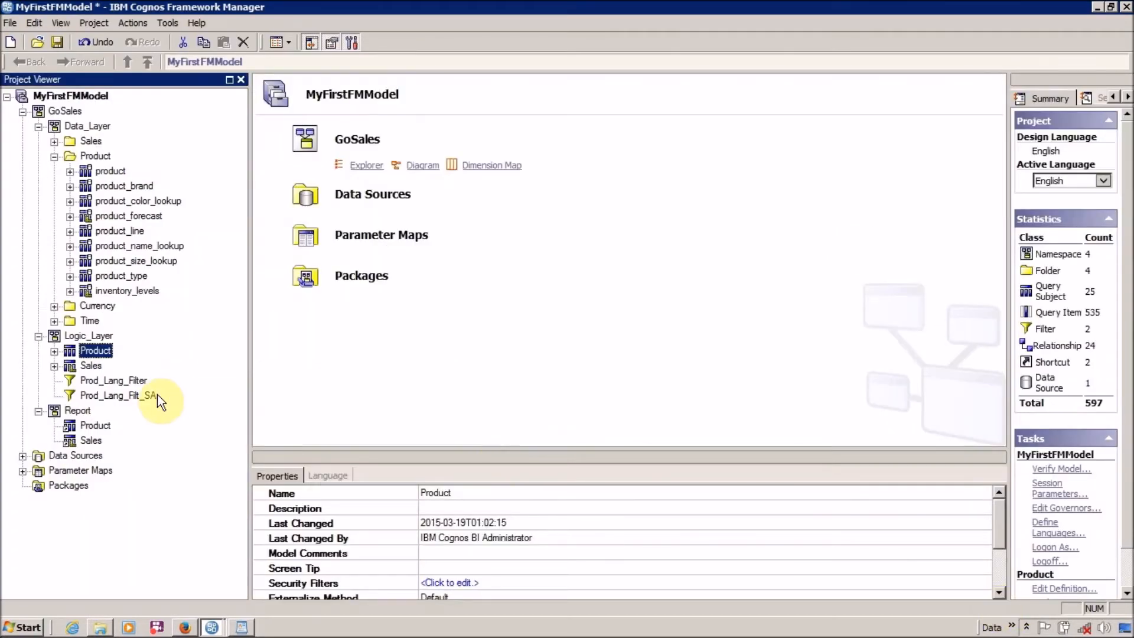
click(141, 396)
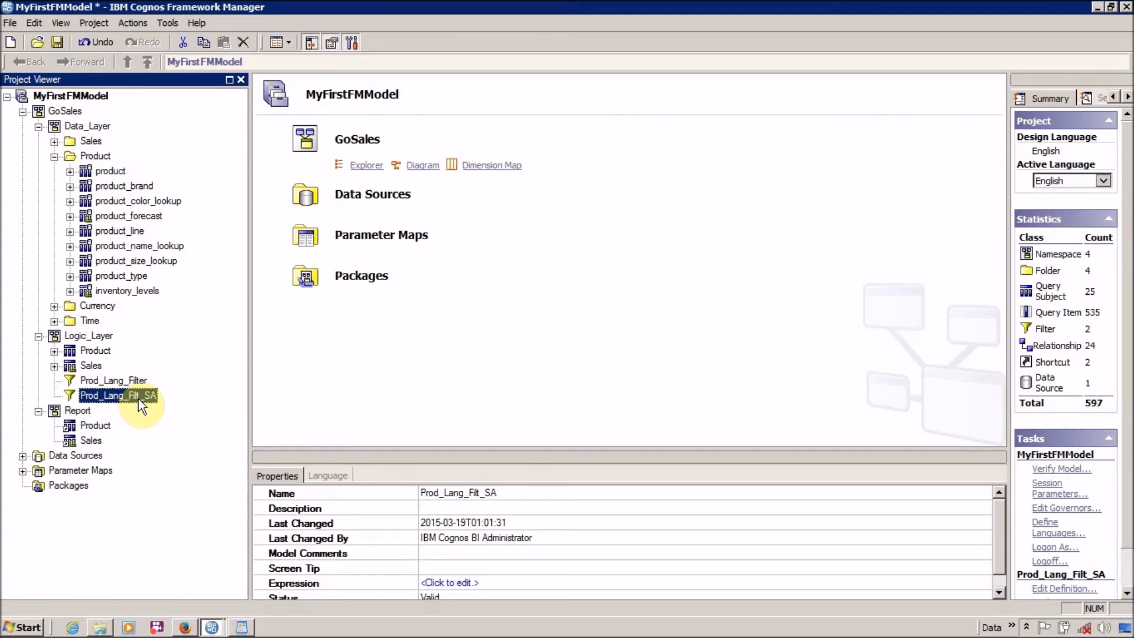
click(55, 367)
click(55, 272)
double_click(75, 363)
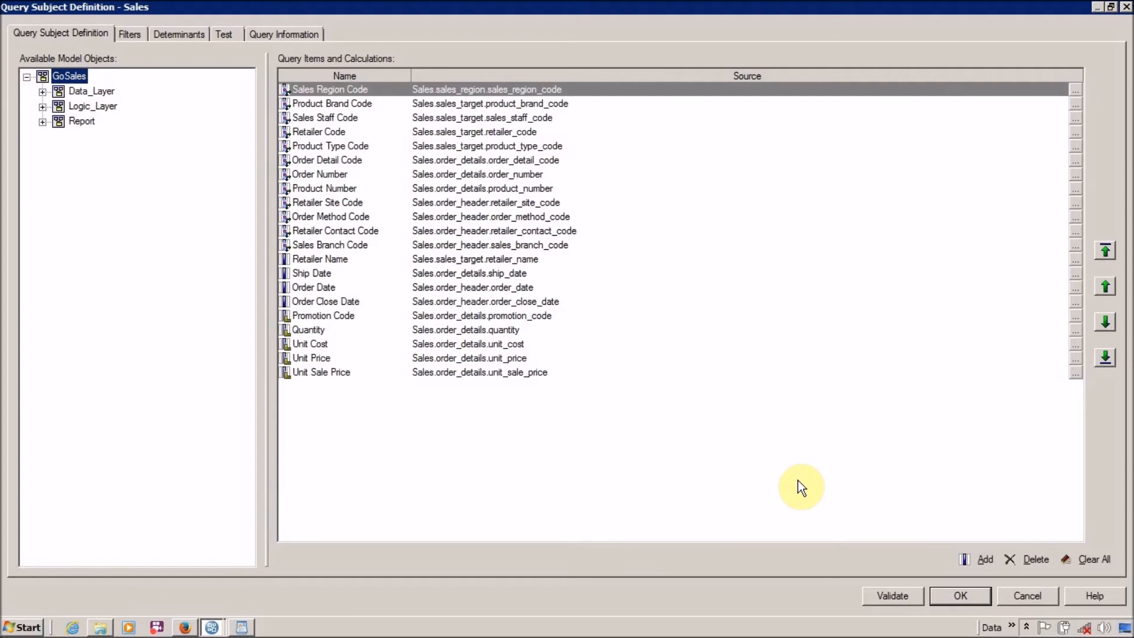
click(1027, 595)
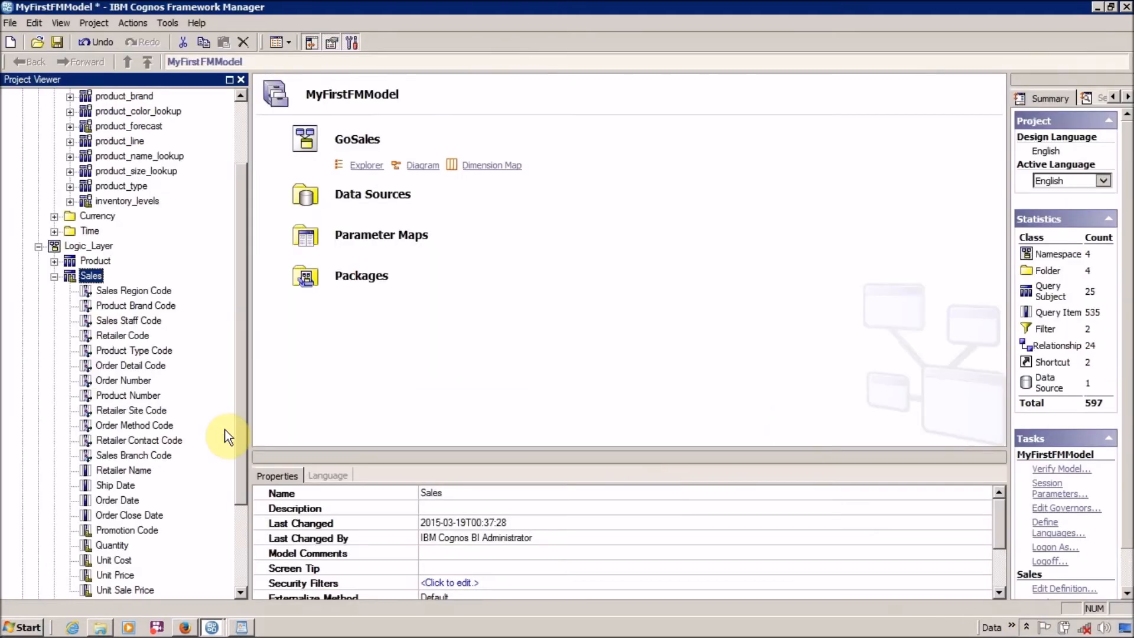
click(54, 276)
Add a new query item to the Logic_Layer Sales query subject and name it Line Total.
double_click(79, 371)
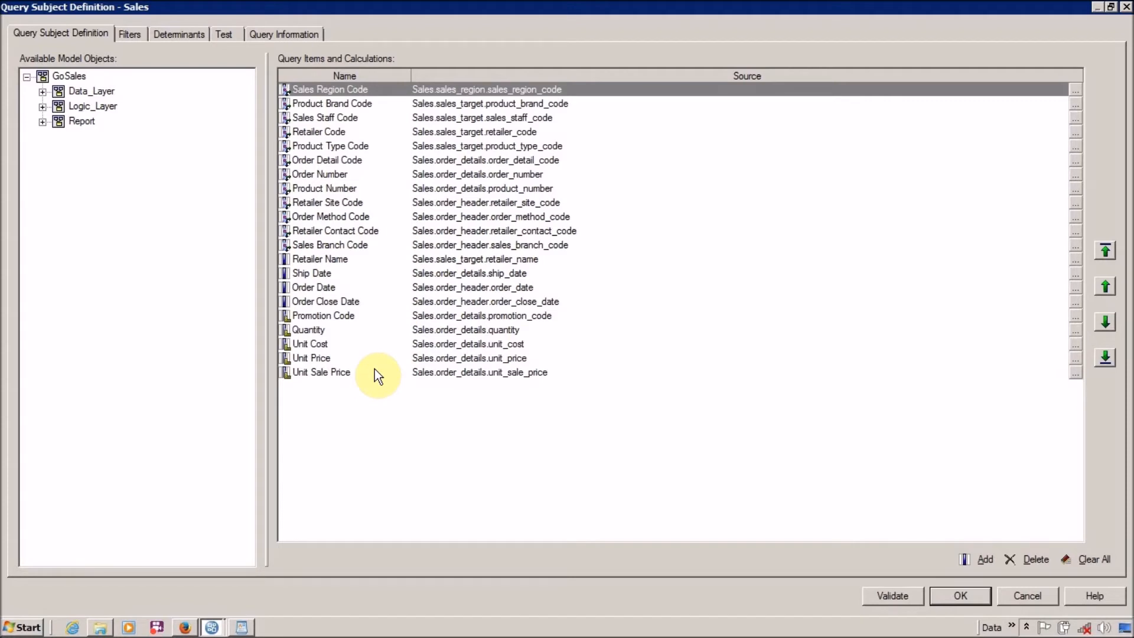
click(327, 331)
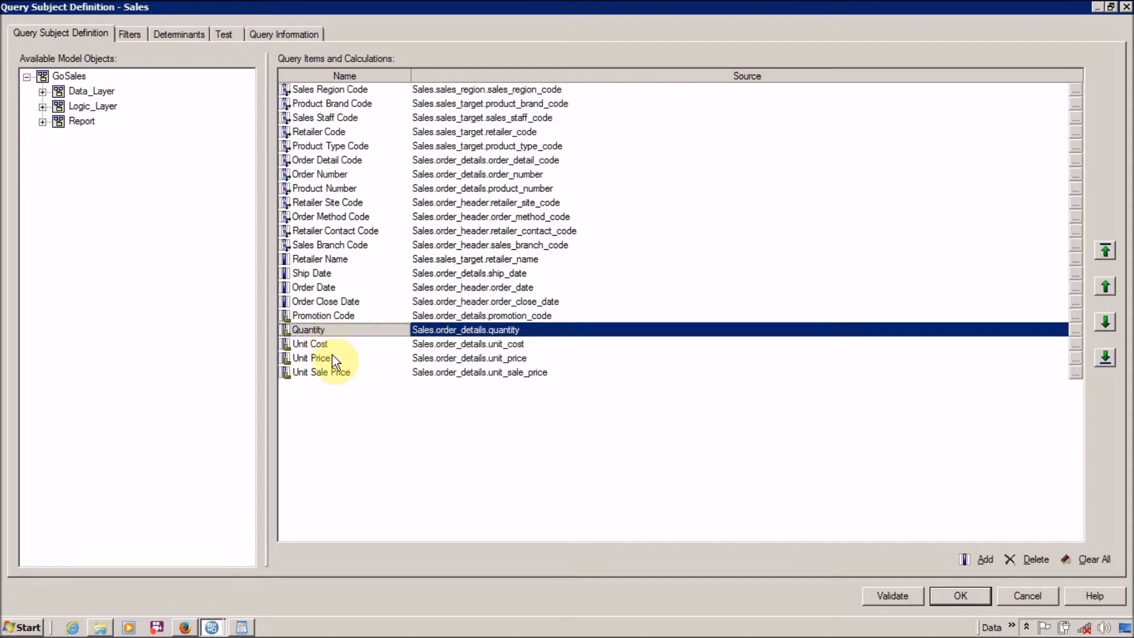
click(335, 374)
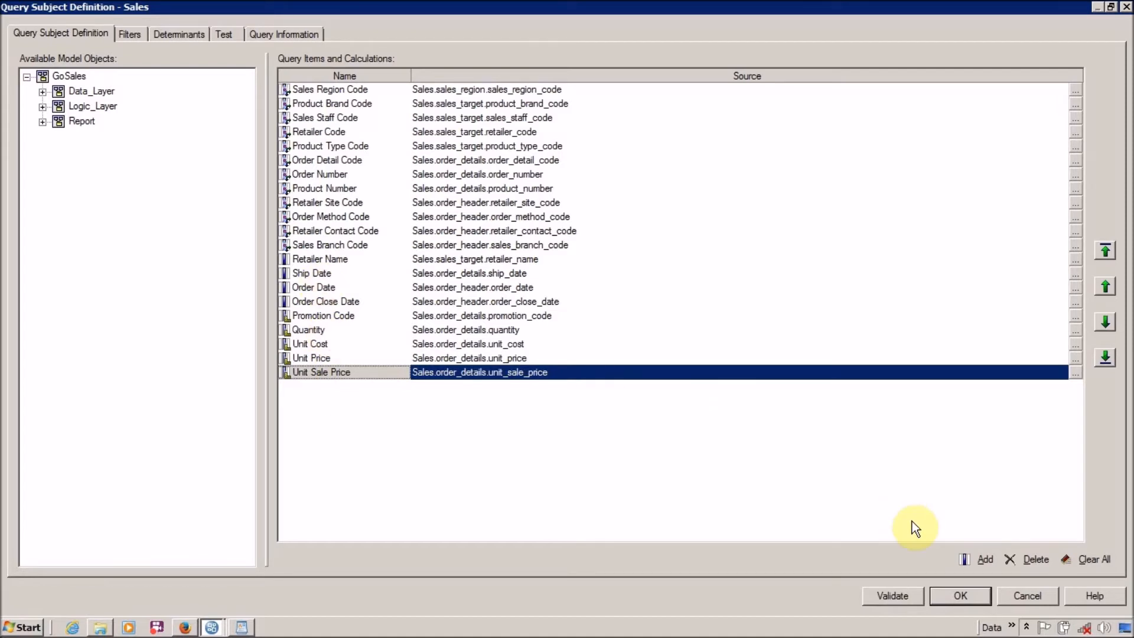
click(987, 560)
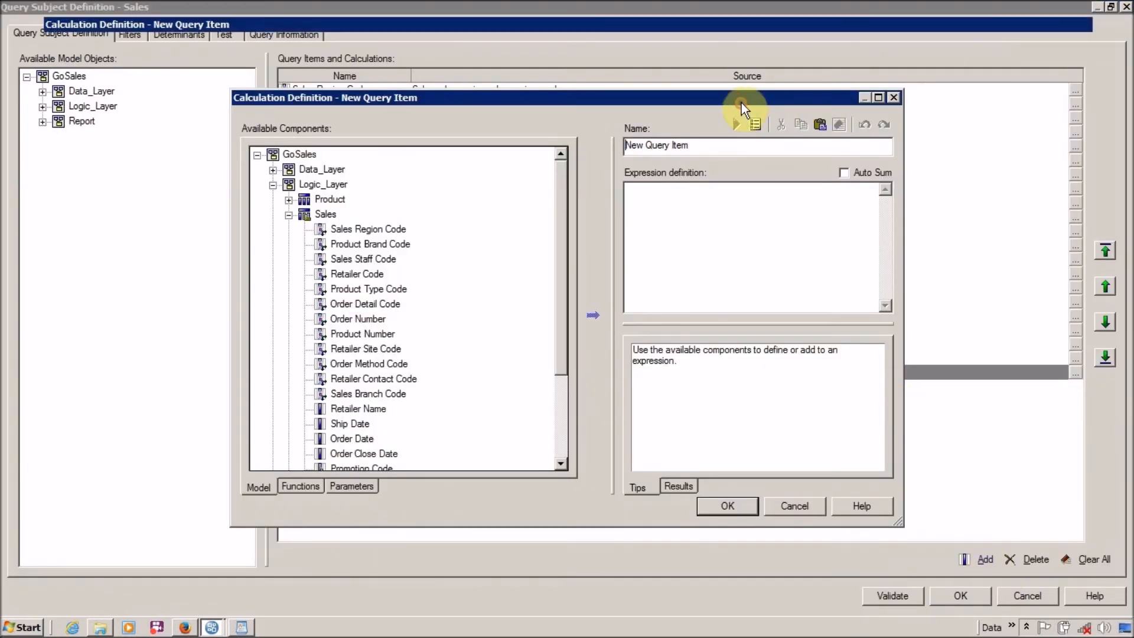
double_click(743, 103)
triple_click(638, 61)
key(BackSpace)
text(Line Total)
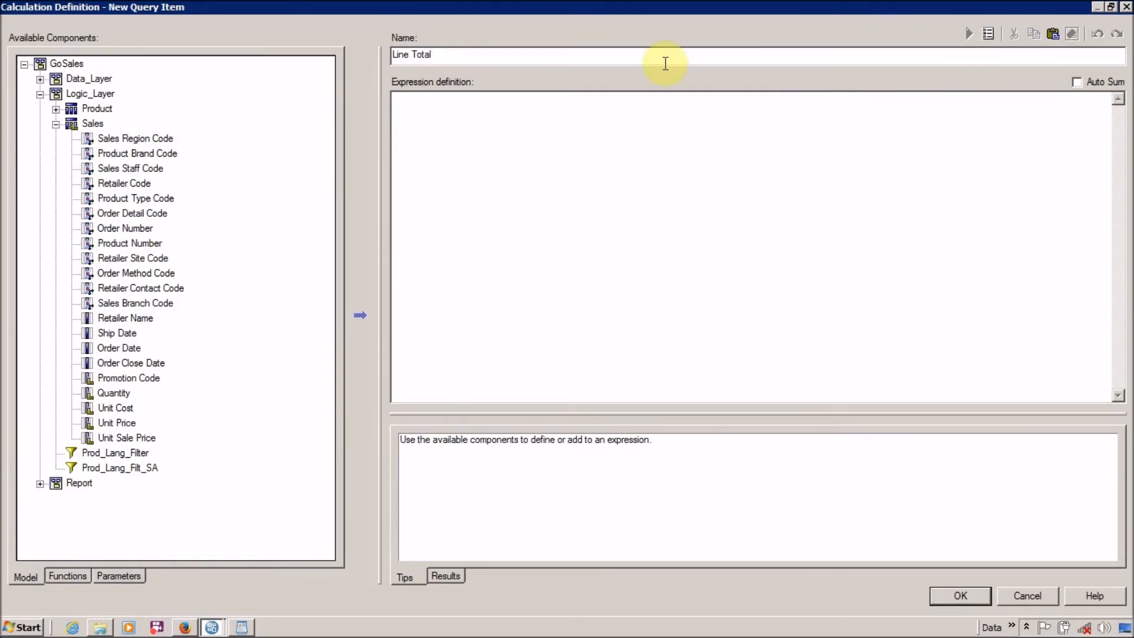
Define the Line Total expression as the Sales Quantity multiplied by the Unit Sale Price.
click(690, 194)
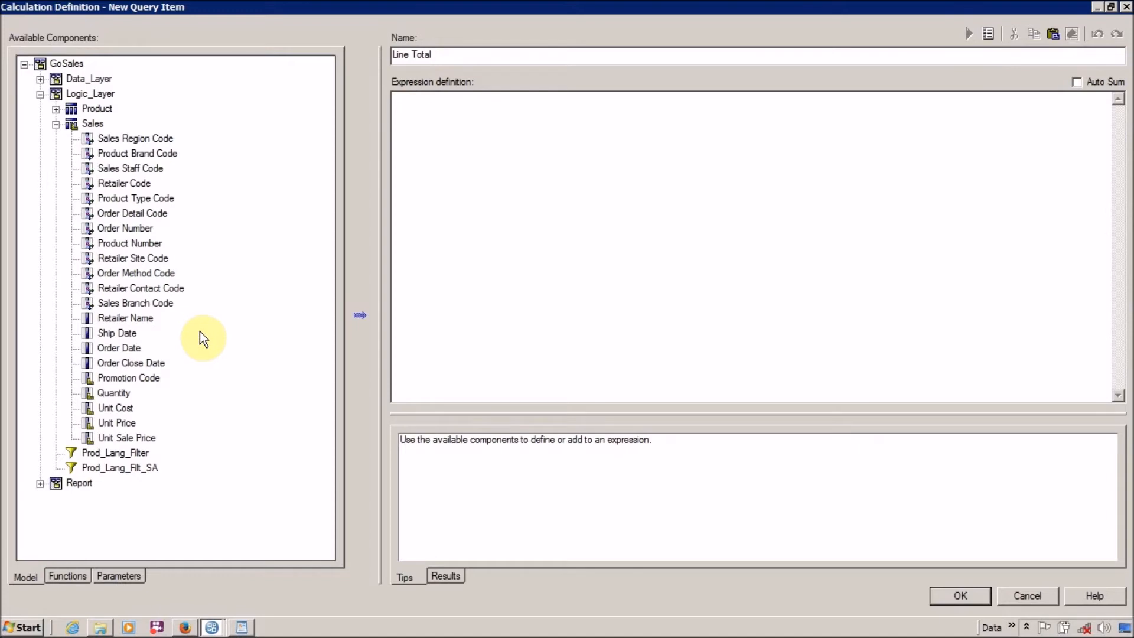
click(114, 396)
drag(115, 407, 486, 214)
text(*)
drag(124, 440, 653, 170)
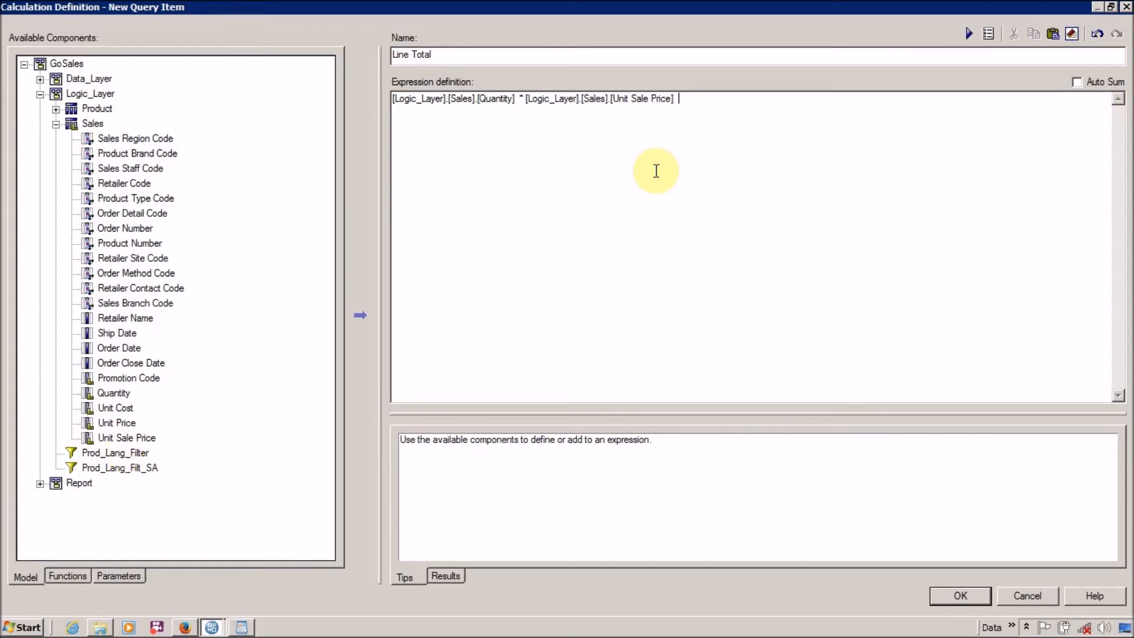
Accept the Line Total calculation and save it into the Sales query subject definition.
click(984, 594)
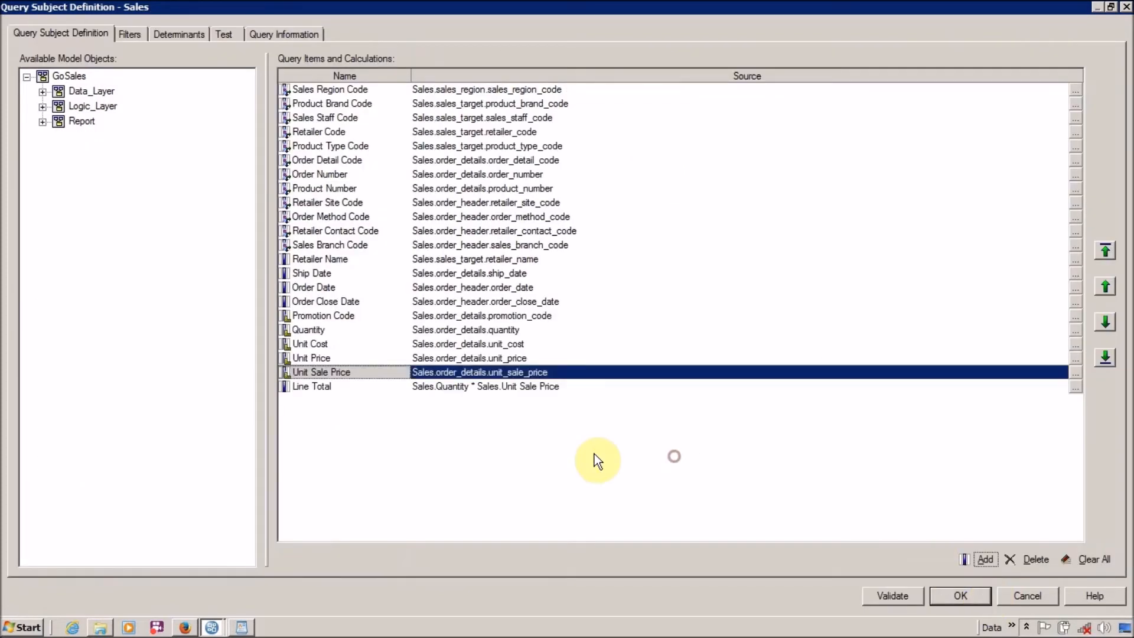
click(471, 390)
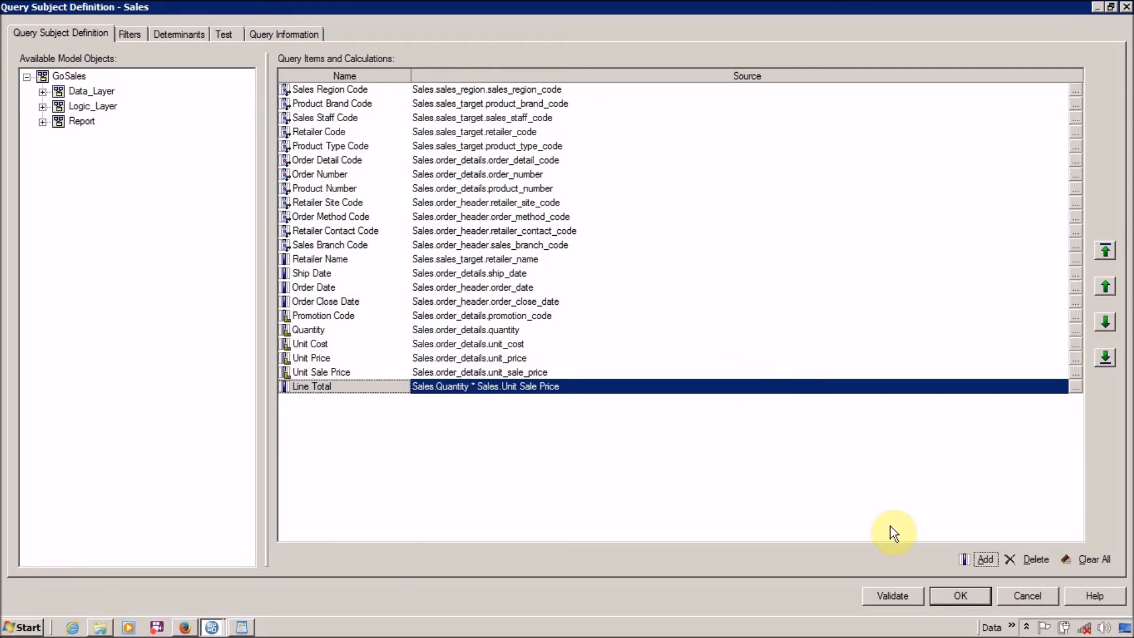
click(980, 597)
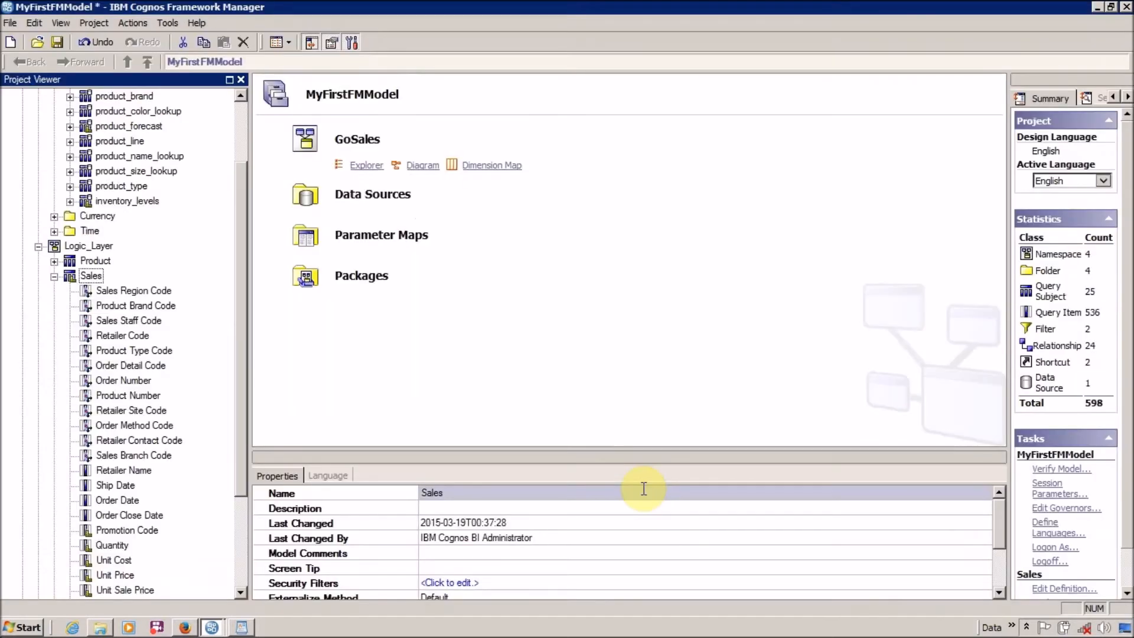
Set the usage of the Line Total query item in the Logic_Layer Sales query subject to Fact and save the project.
drag(236, 286, 246, 452)
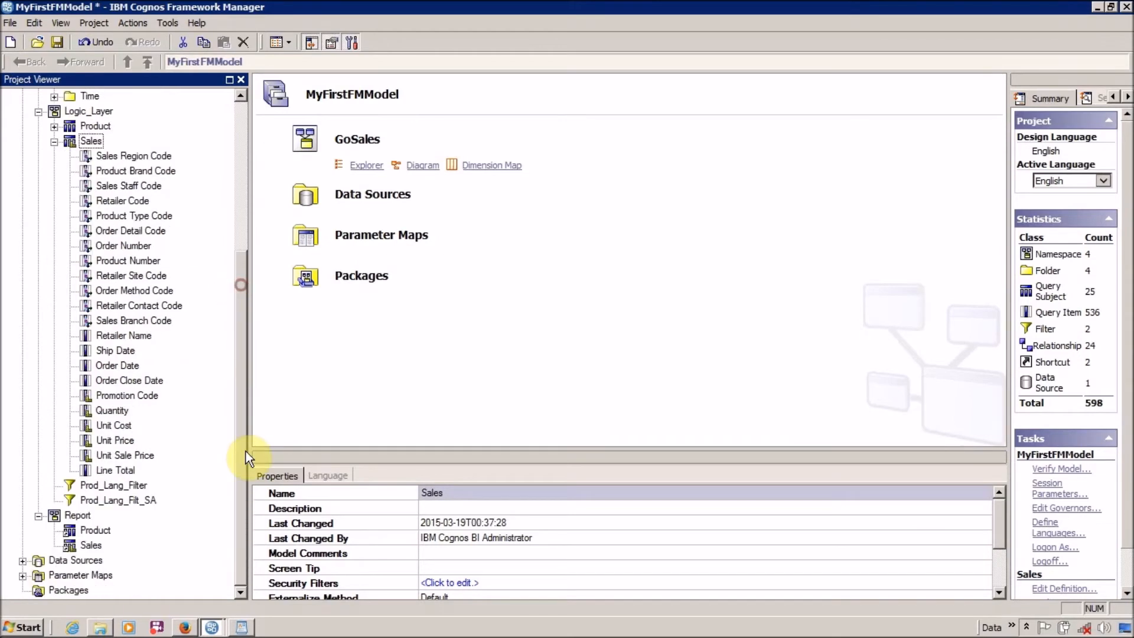
click(123, 471)
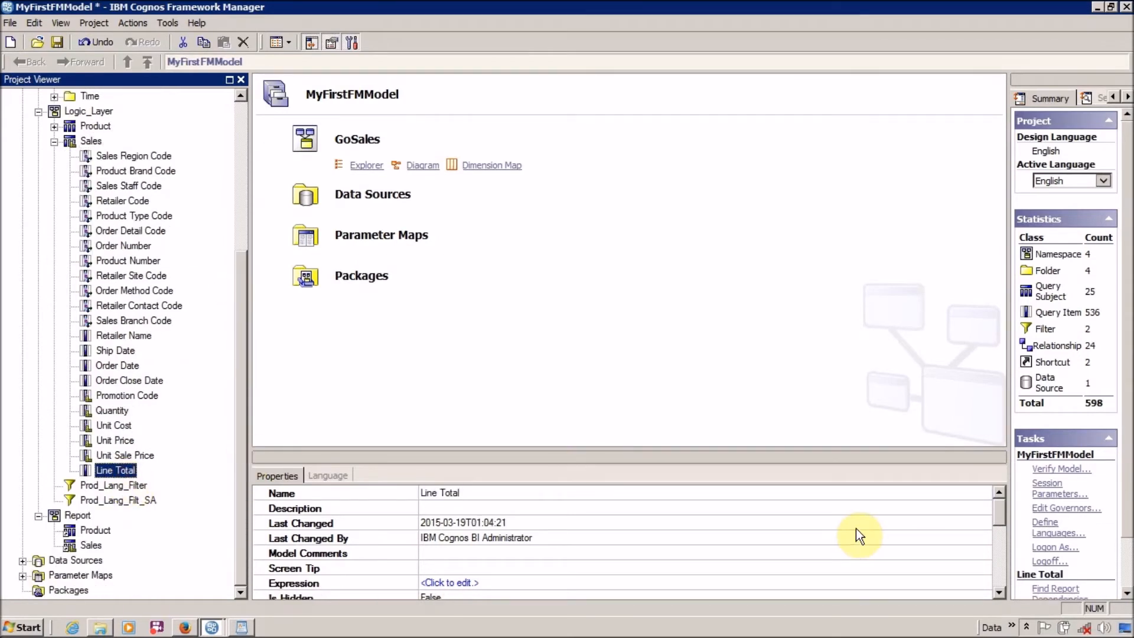
drag(1002, 518, 1002, 532)
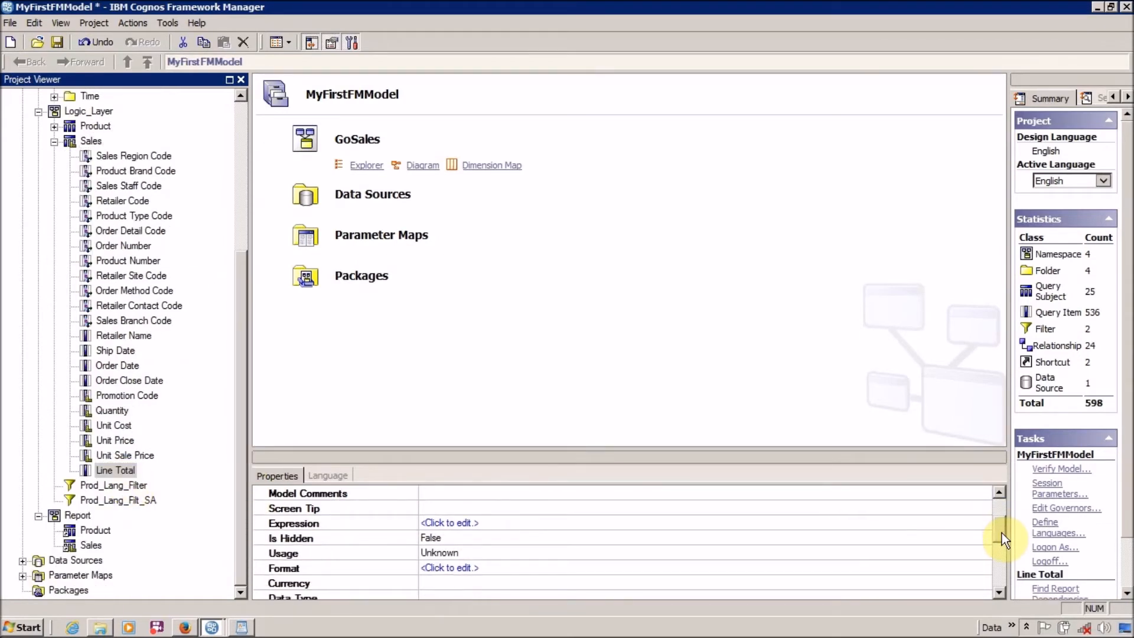
click(984, 541)
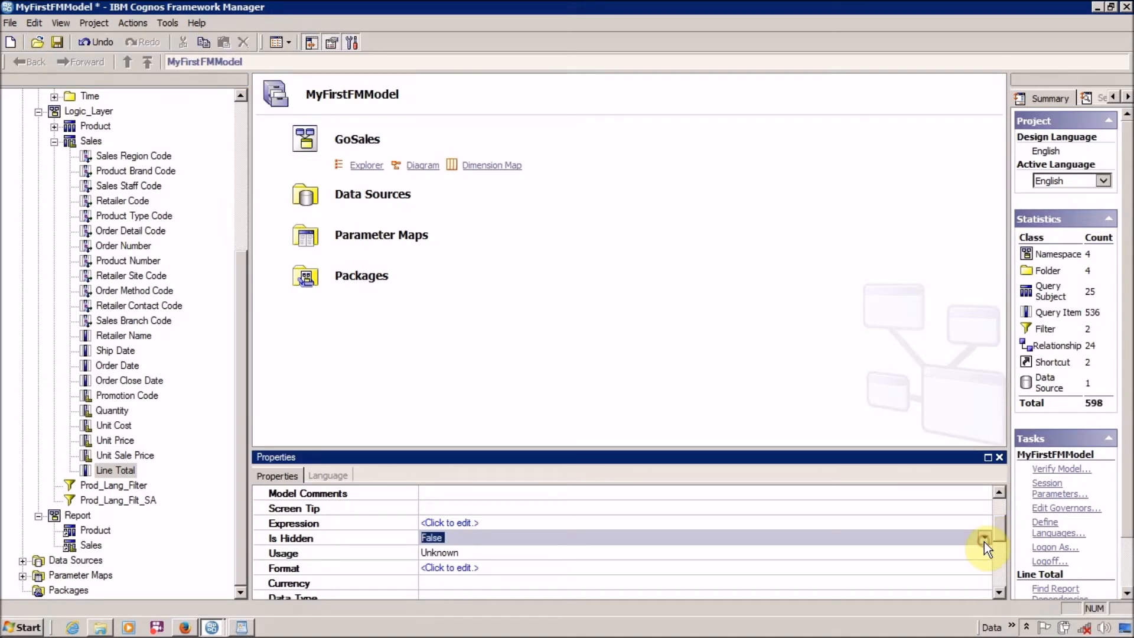
click(980, 553)
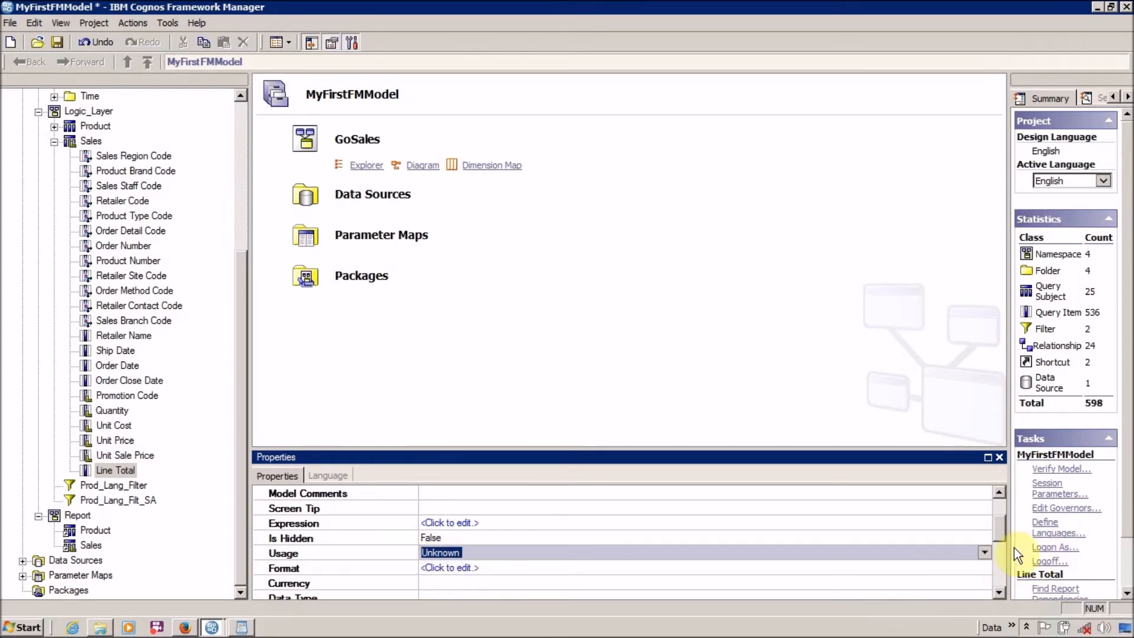
click(983, 553)
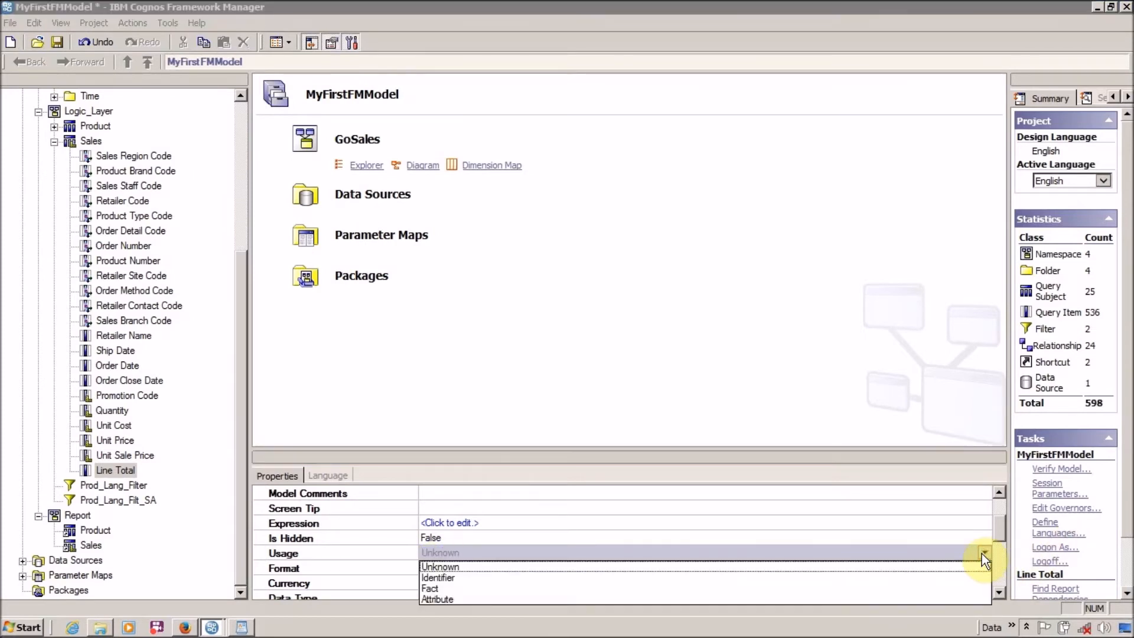
click(898, 589)
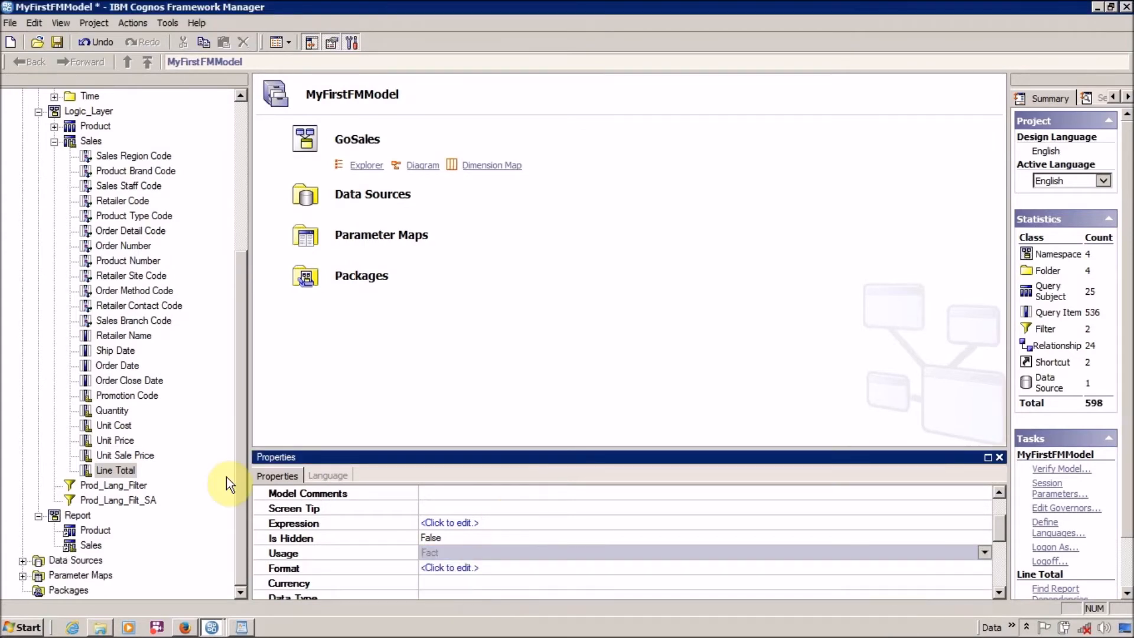
key(ctrl+s)
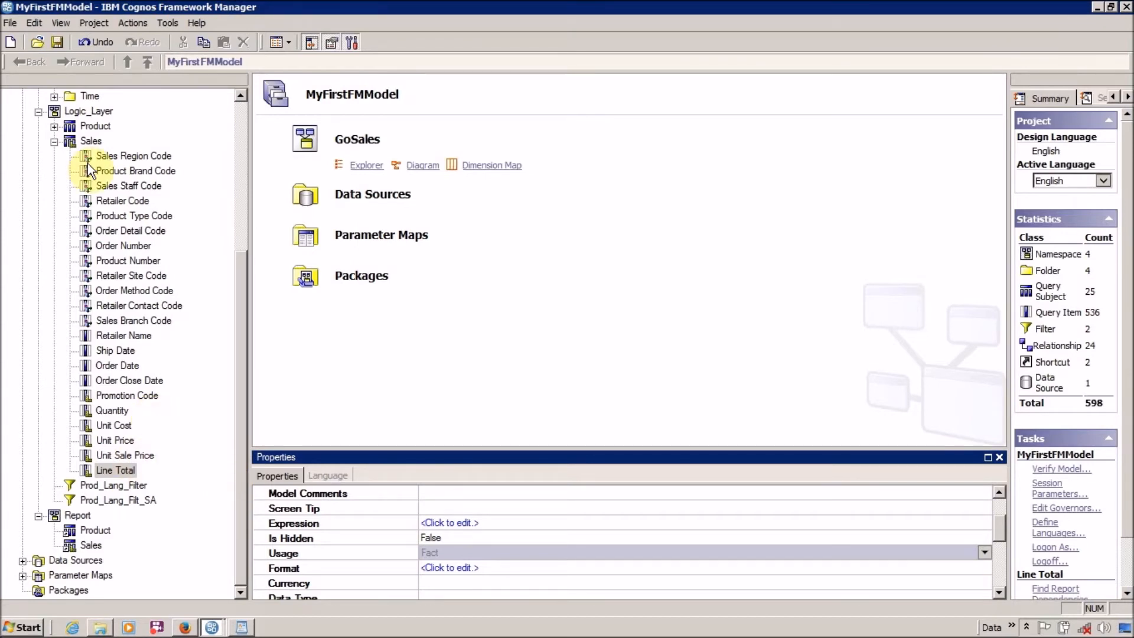
Add another new query item to the Logic_Layer Sales query subject and name it Product Cost.
click(89, 142)
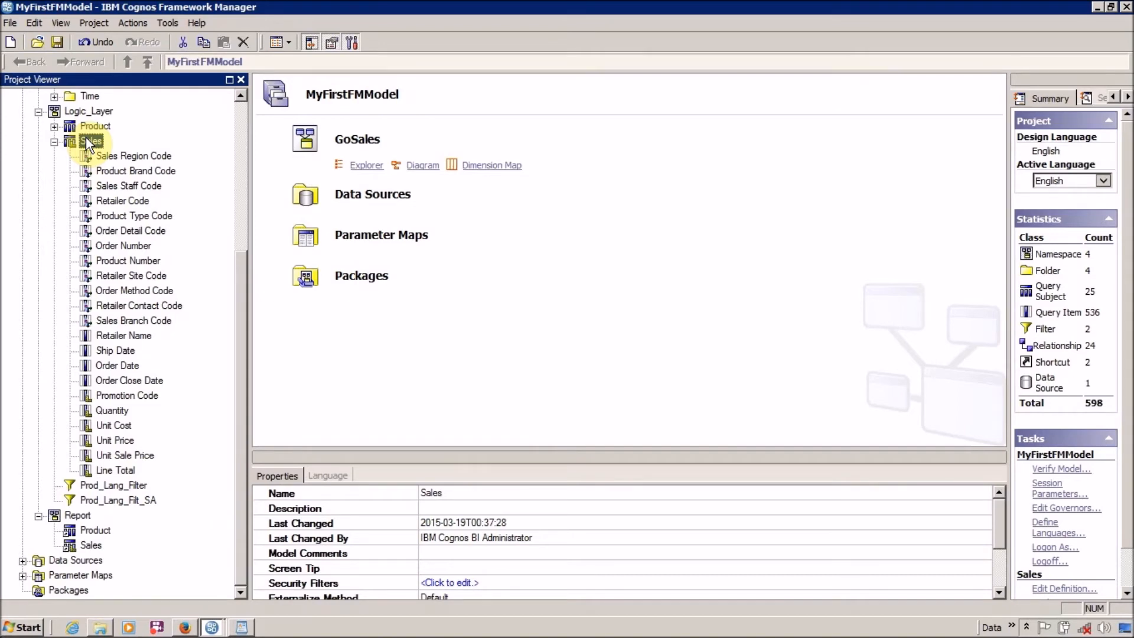
double_click(88, 142)
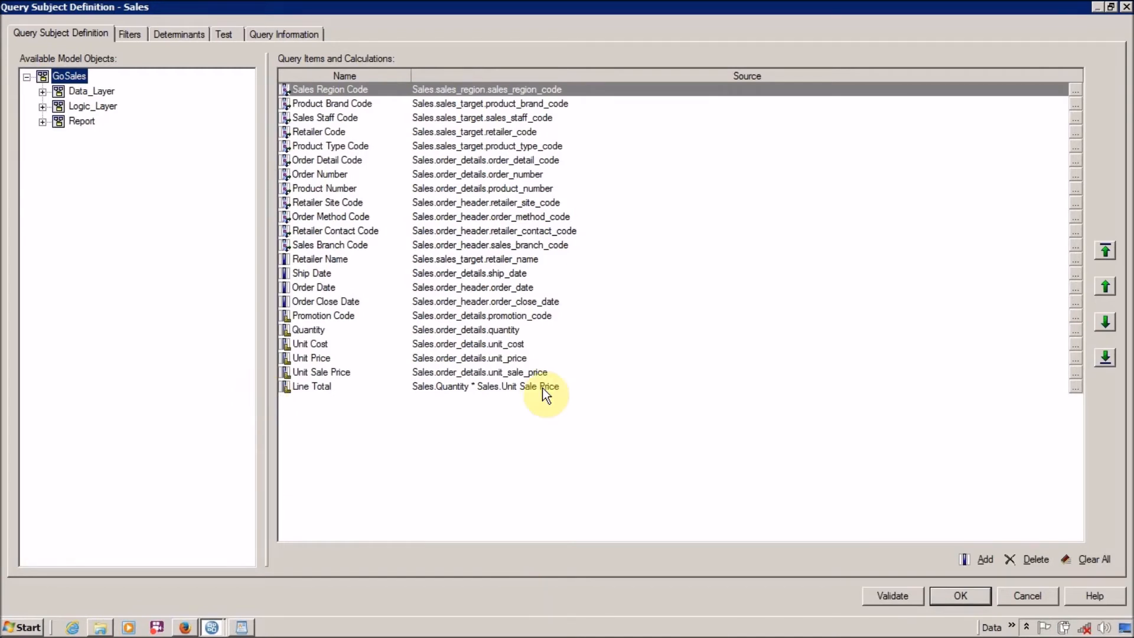
click(987, 561)
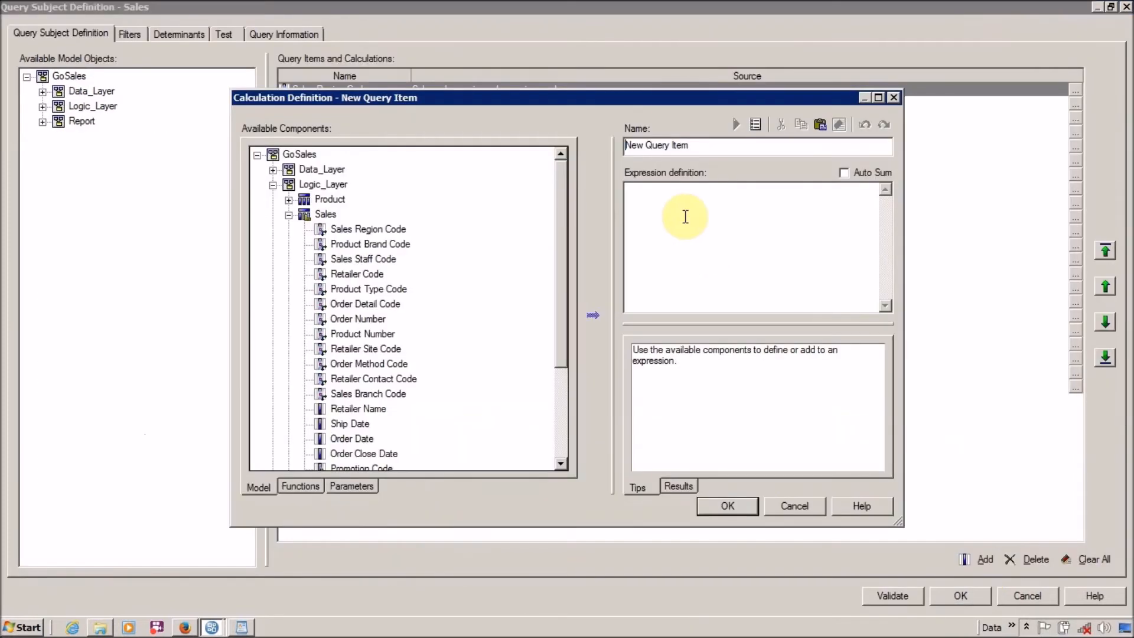
double_click(672, 94)
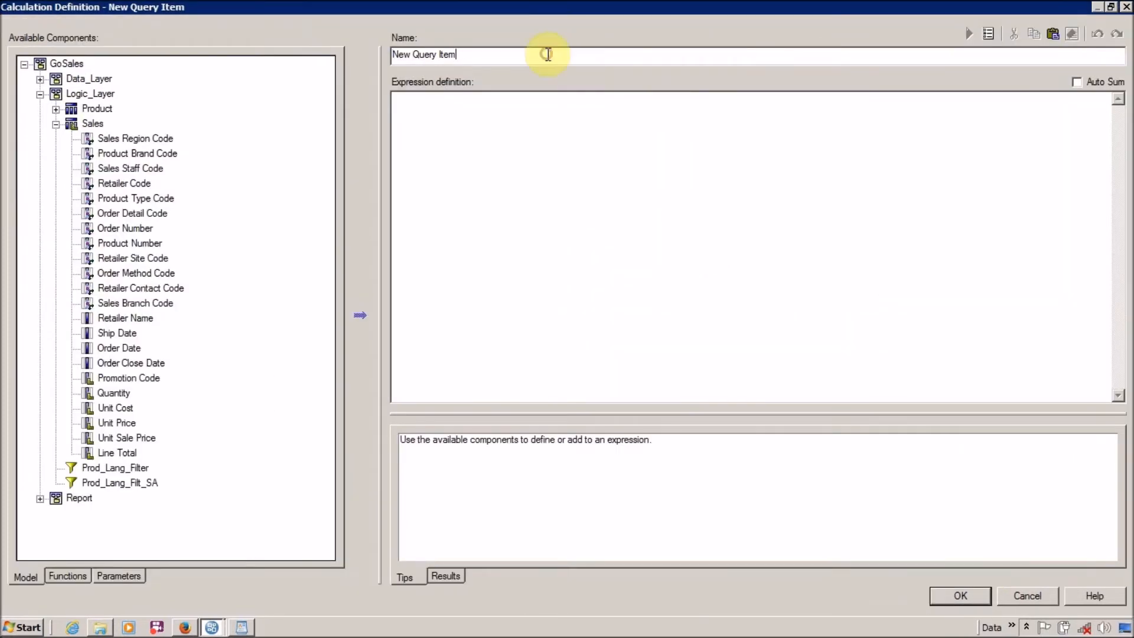
triple_click(546, 54)
text(Pro)
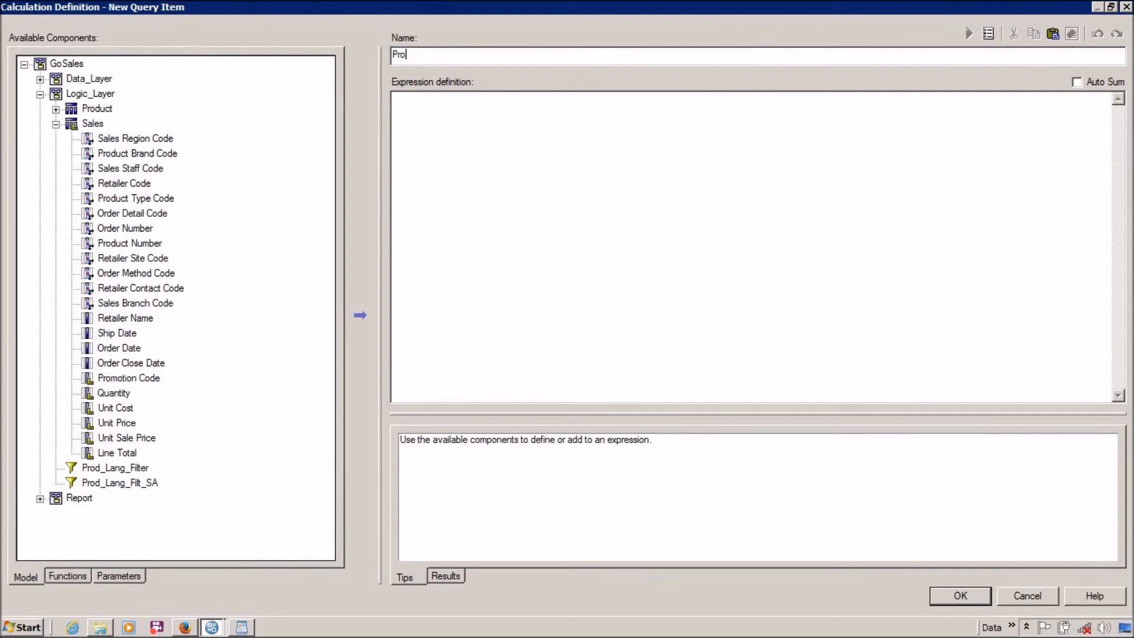
text(duct Cost)
Define the Product Cost expression as the Sales Quantity multiplied by the Unit Cost and accept the calculation.
click(491, 190)
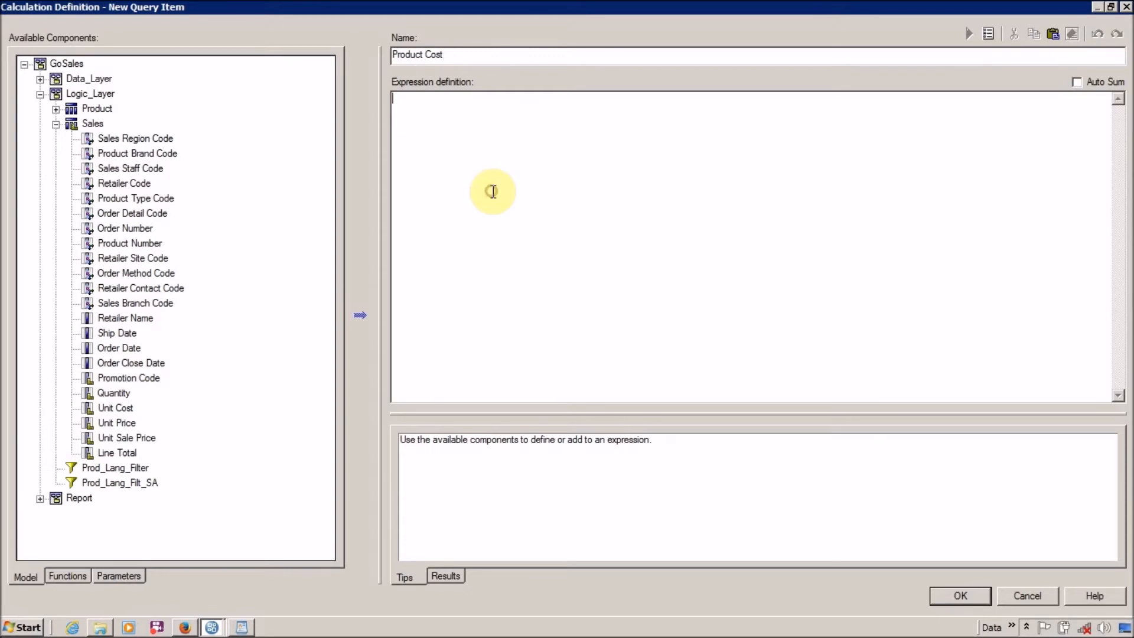
drag(118, 394, 481, 243)
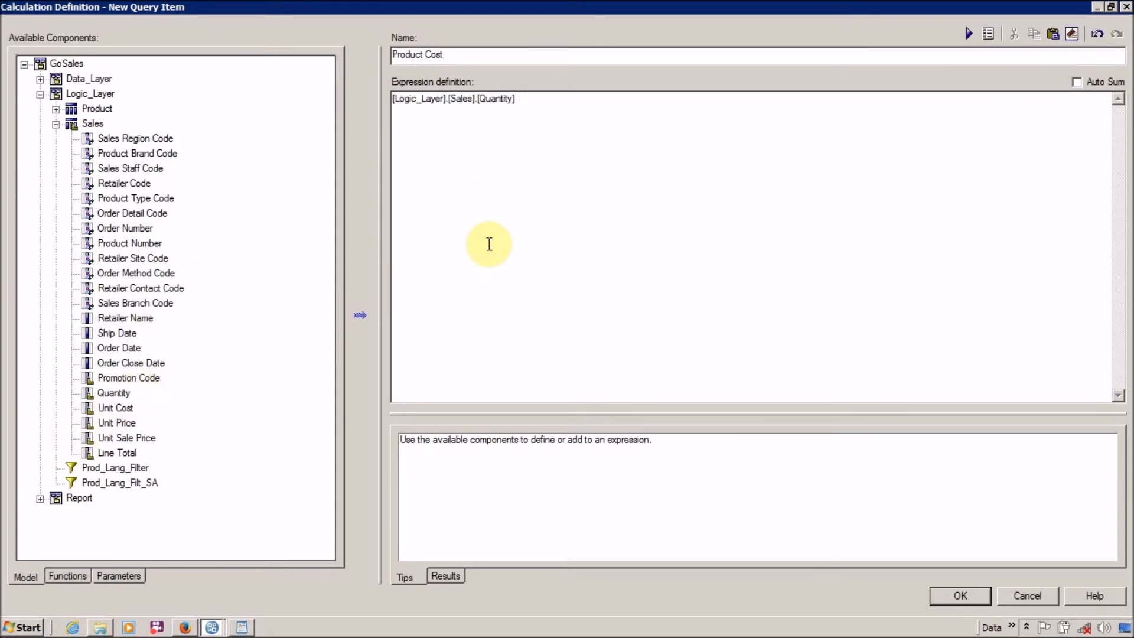
text(*)
drag(117, 408, 654, 161)
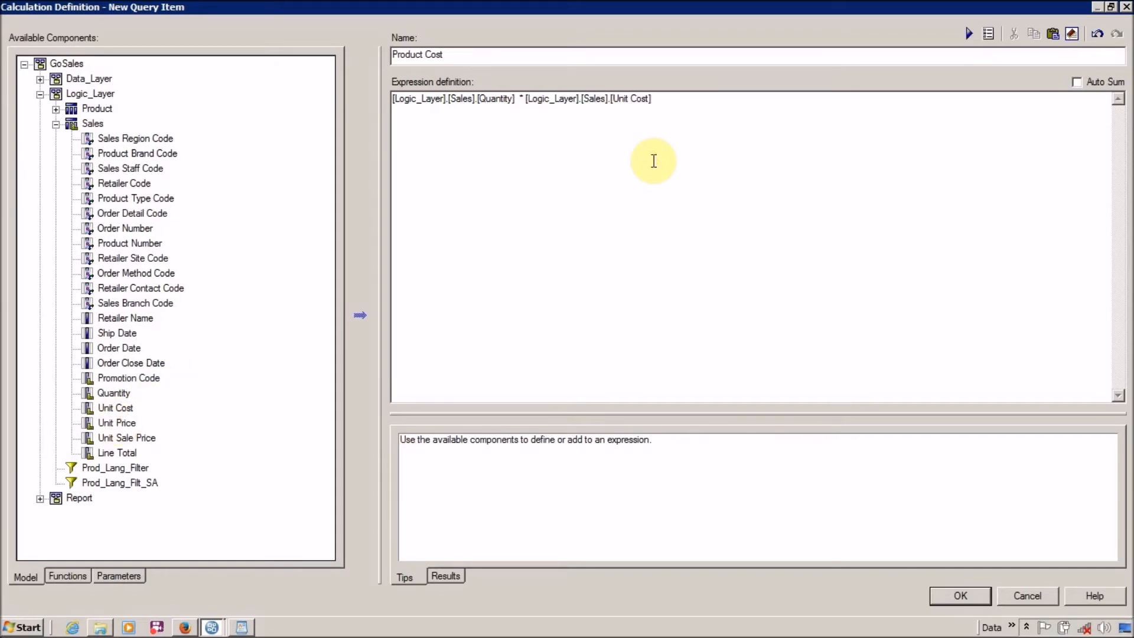
click(961, 595)
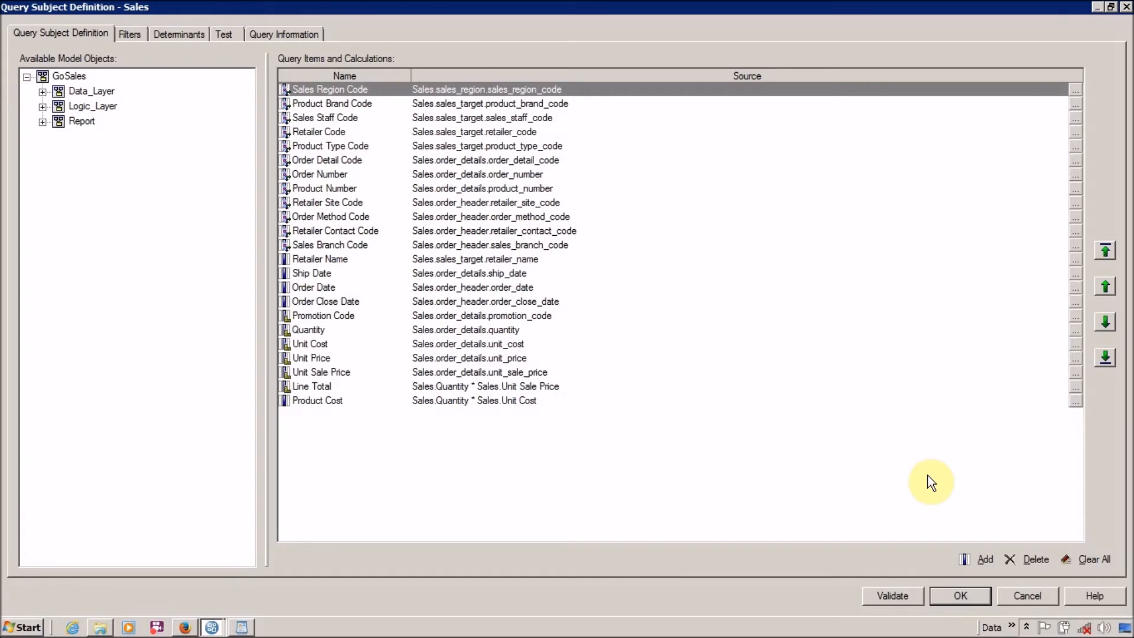
Add a further new query item to the Sales query subject and name it Net Profit.
click(990, 564)
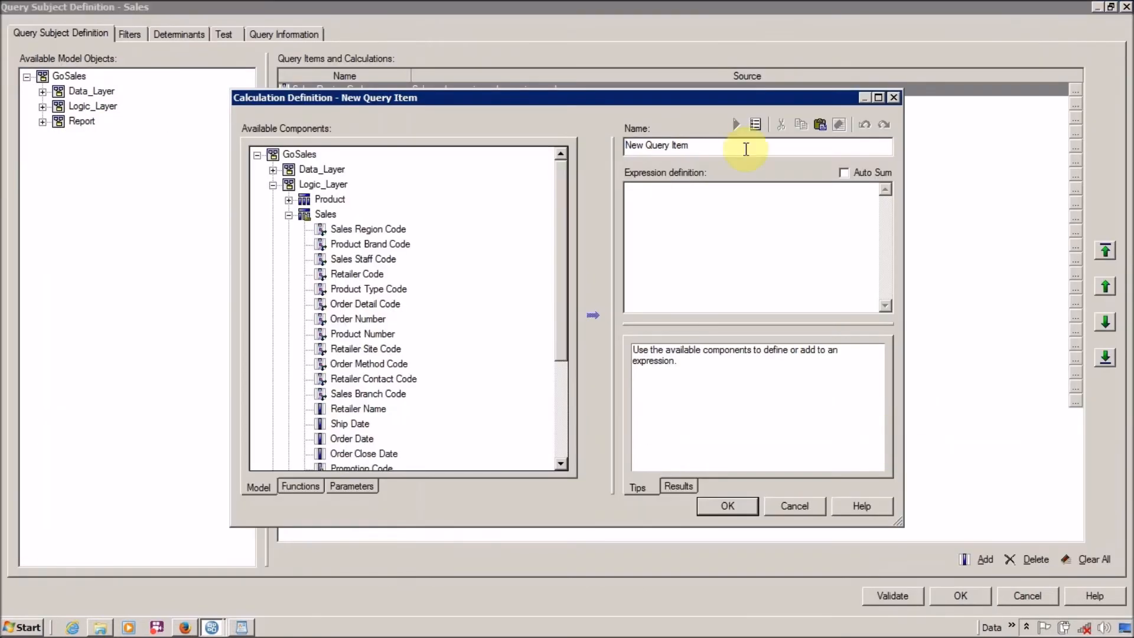
double_click(731, 101)
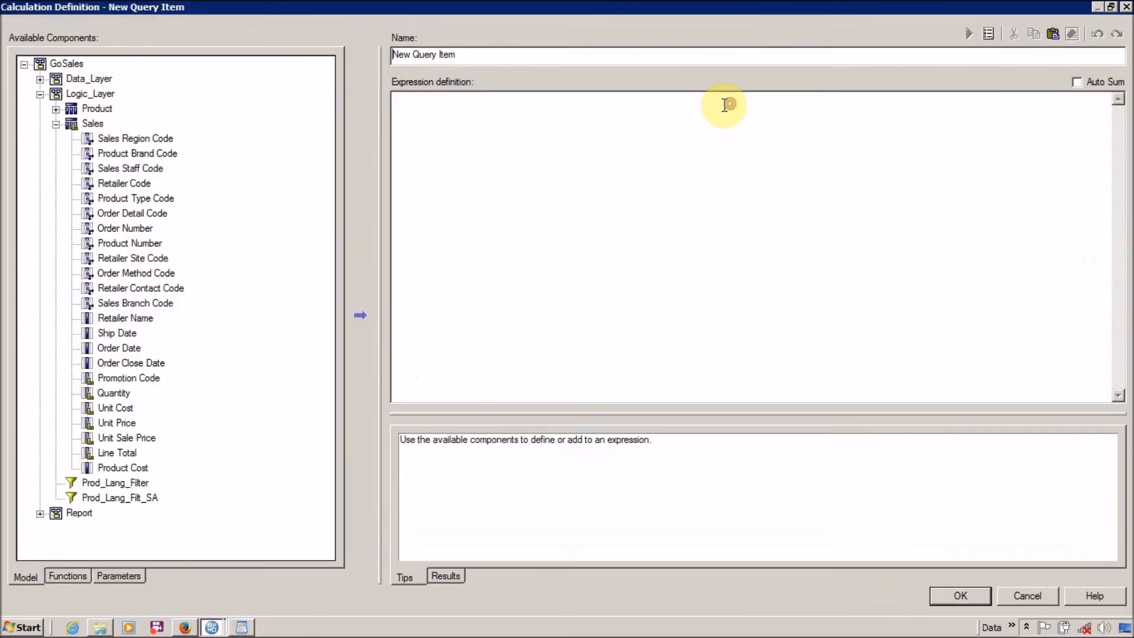
triple_click(624, 49)
text(Net)
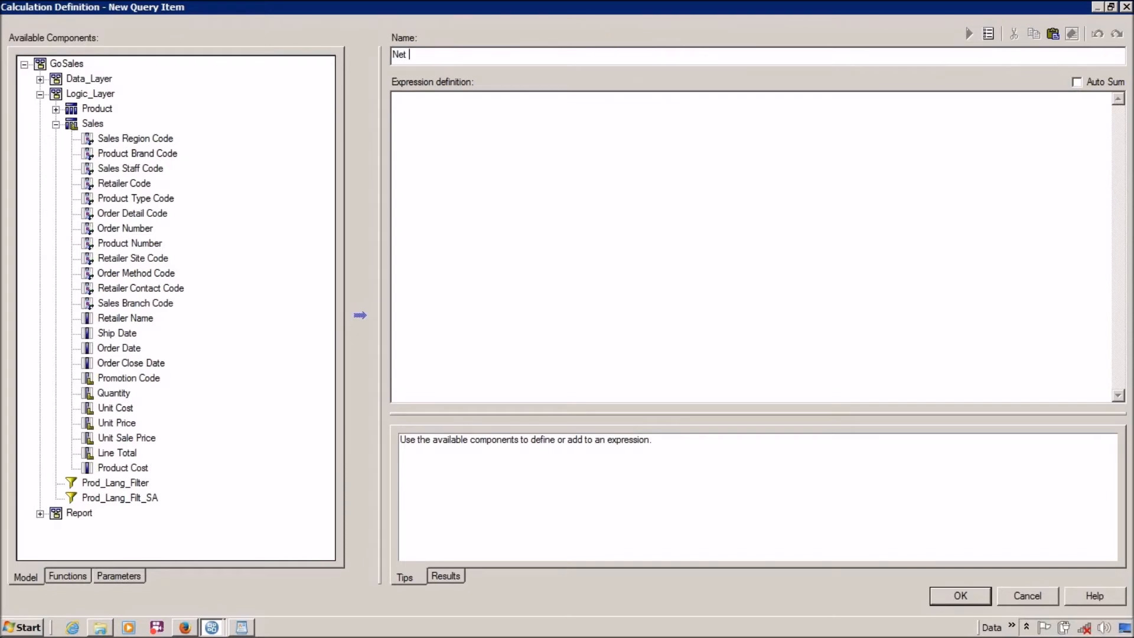
text( Profit)
Define the Net Profit expression as Line Total minus Product Cost, and accept the calculation and the Sales query subject definition.
click(127, 453)
drag(196, 414, 544, 156)
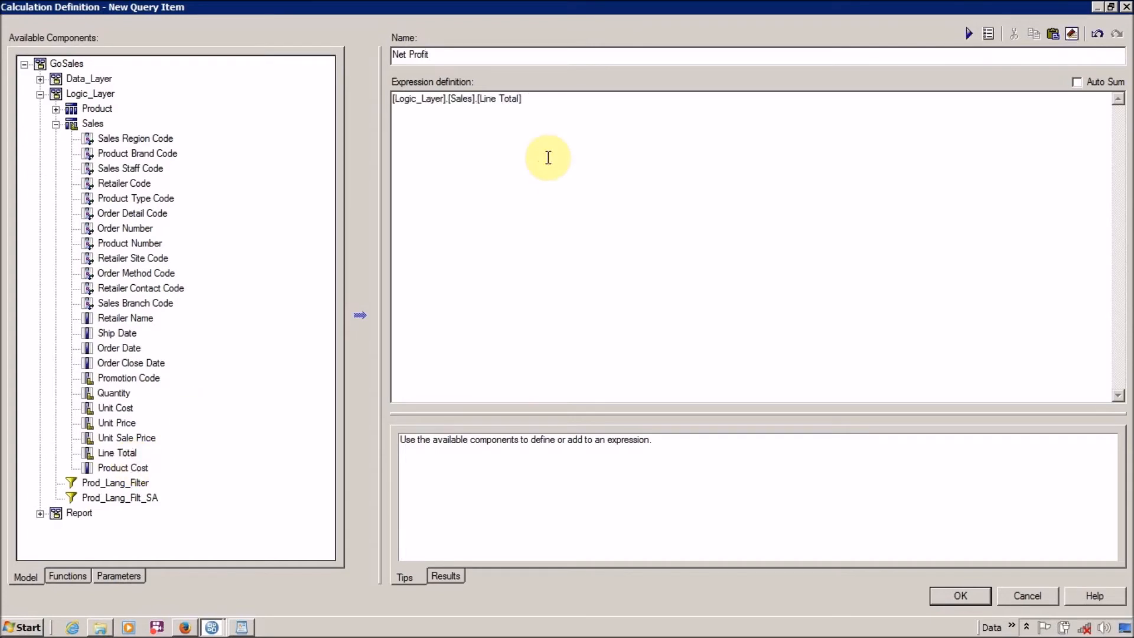
text(-)
drag(125, 468, 679, 191)
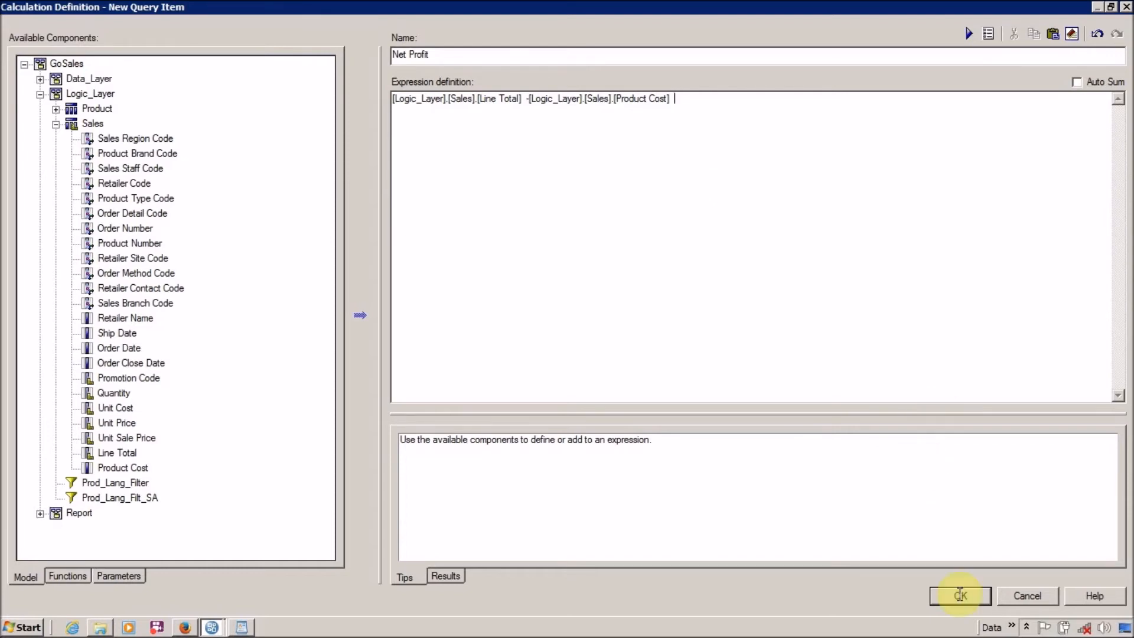
click(959, 604)
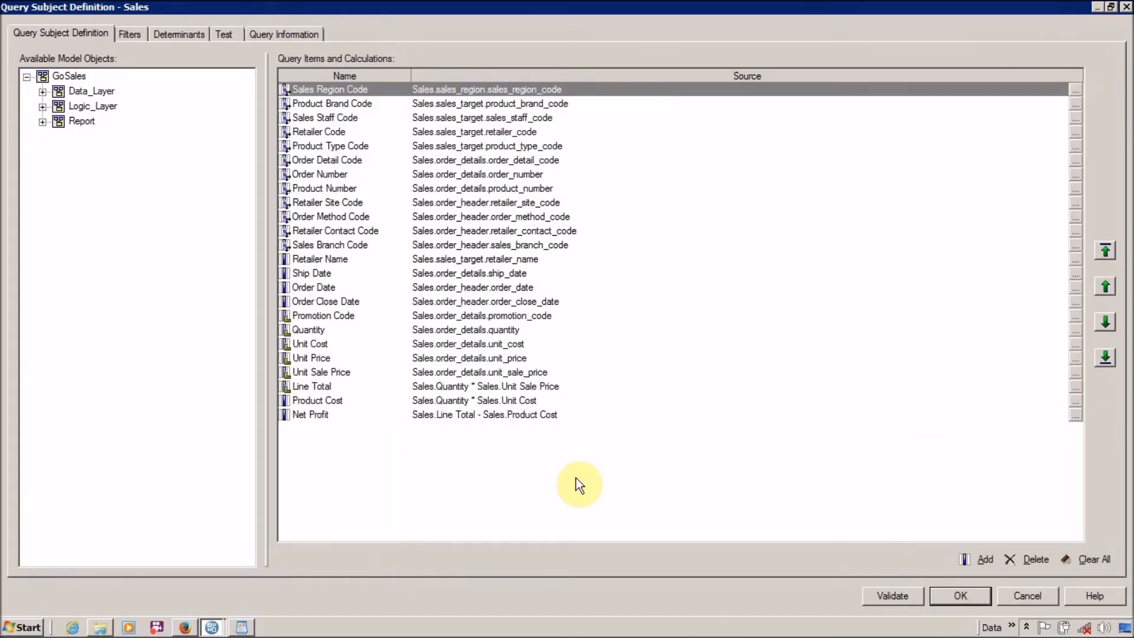
click(952, 598)
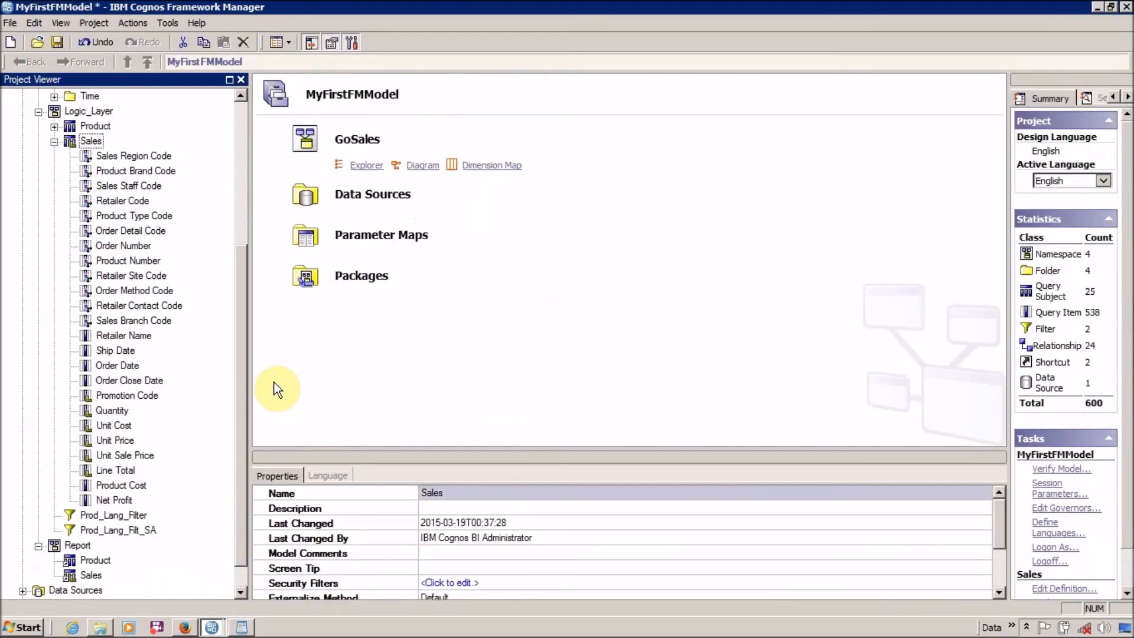
Set the usage of both Product Cost and Net Profit to Fact and save the project.
click(122, 486)
ctrl+click(118, 500)
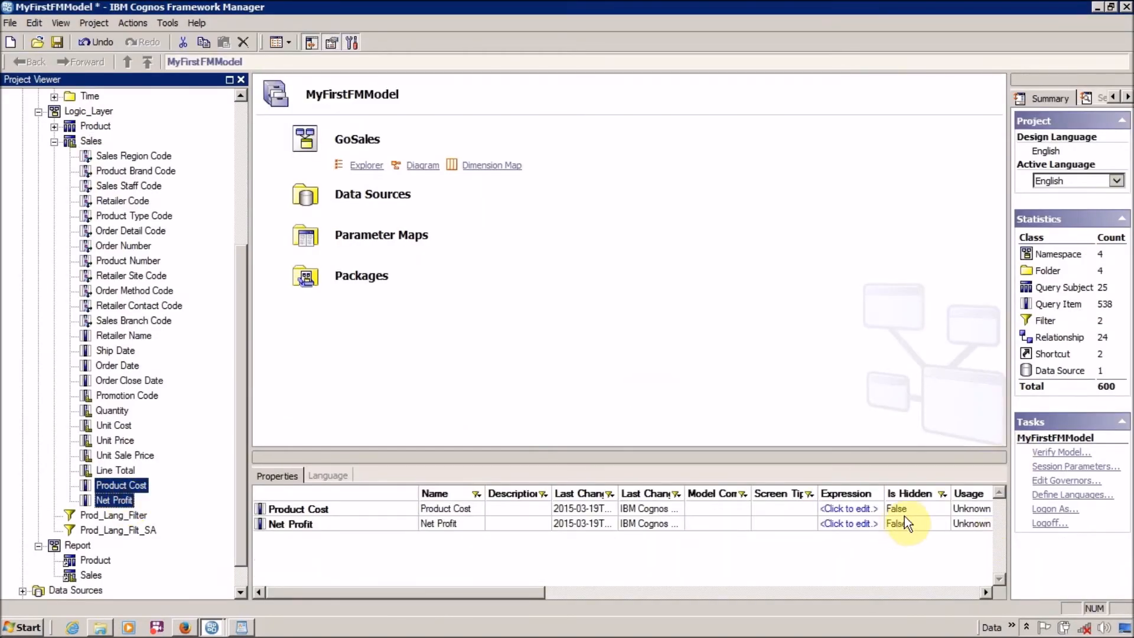
drag(480, 593, 612, 597)
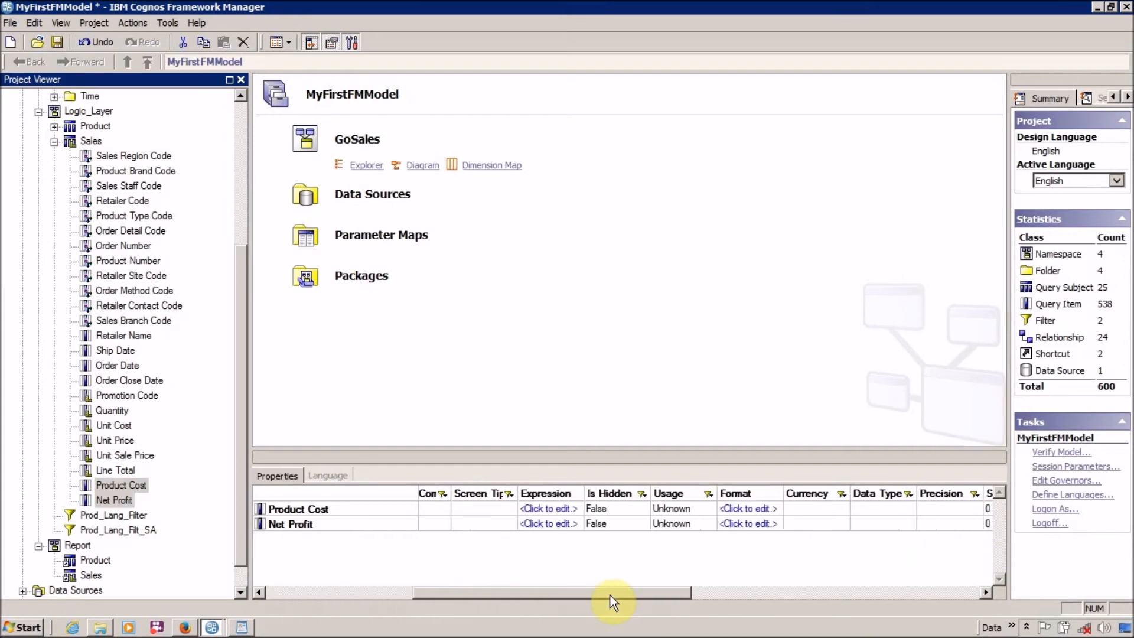
click(691, 508)
click(708, 508)
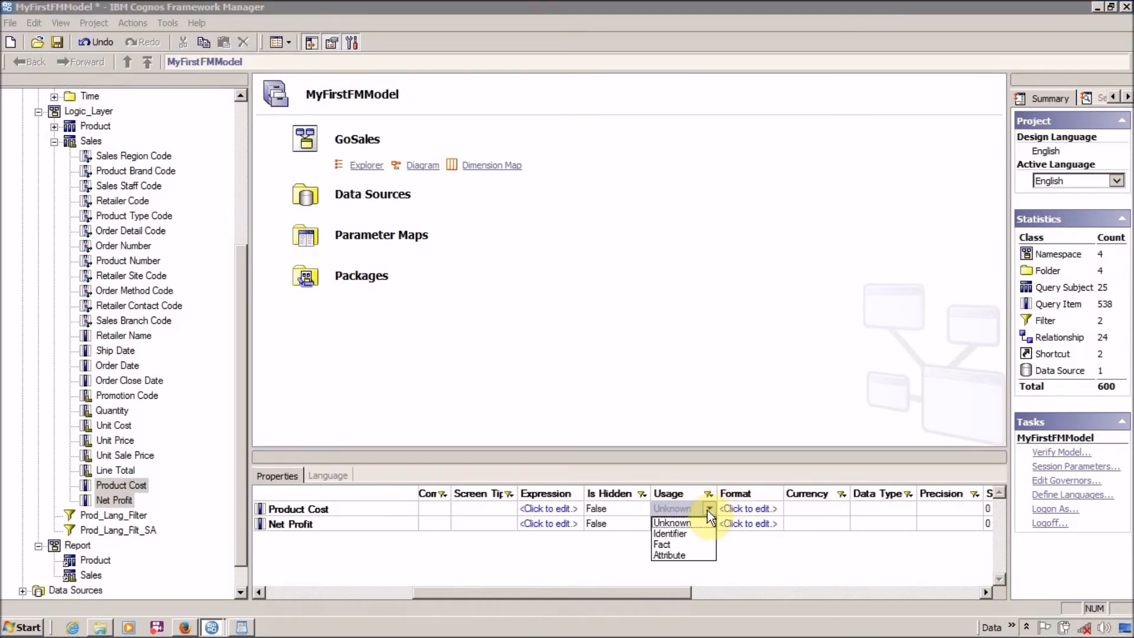
click(694, 544)
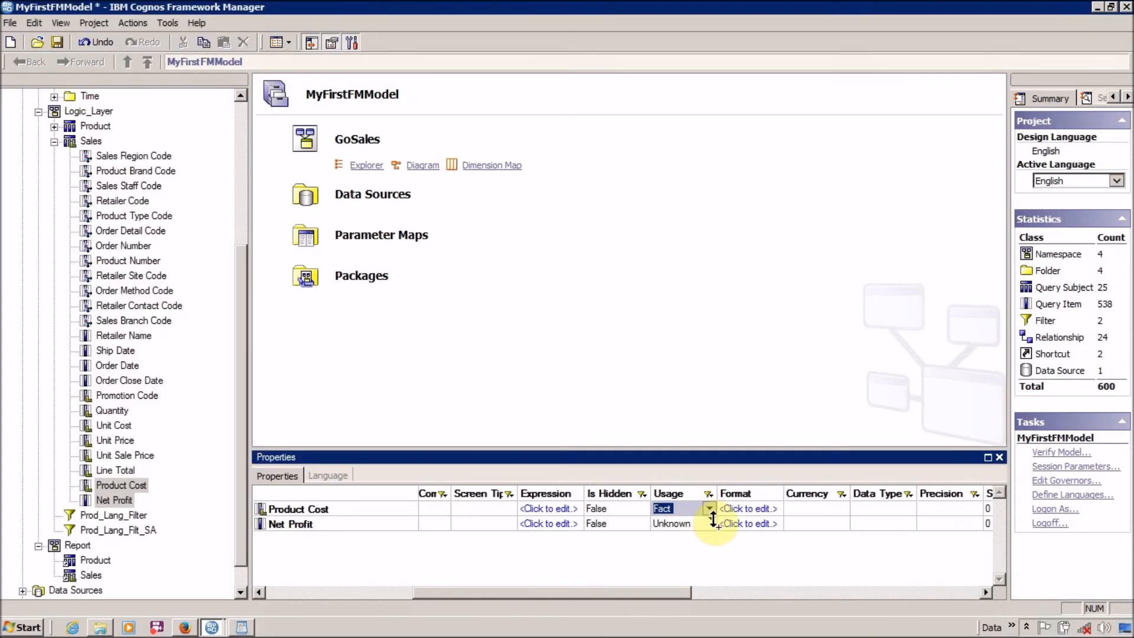
key(ctrl+s)
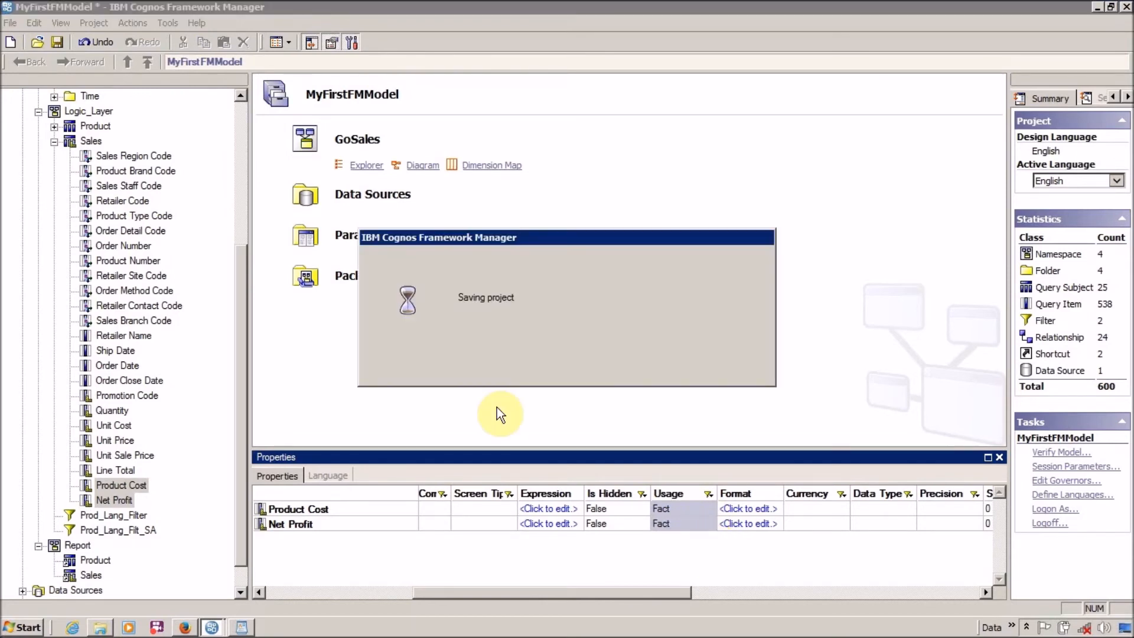
Run a sample test of the Logic_Layer Sales query subject and examine the generated query for Line Total, Product Cost and Net Profit.
click(90, 140)
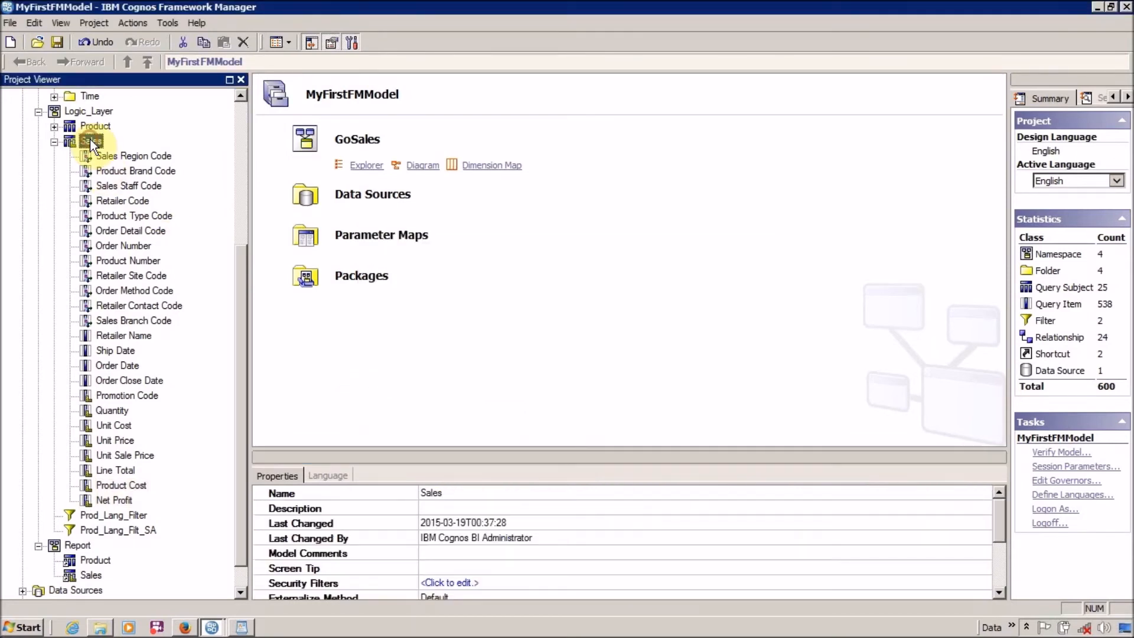
right_click(90, 141)
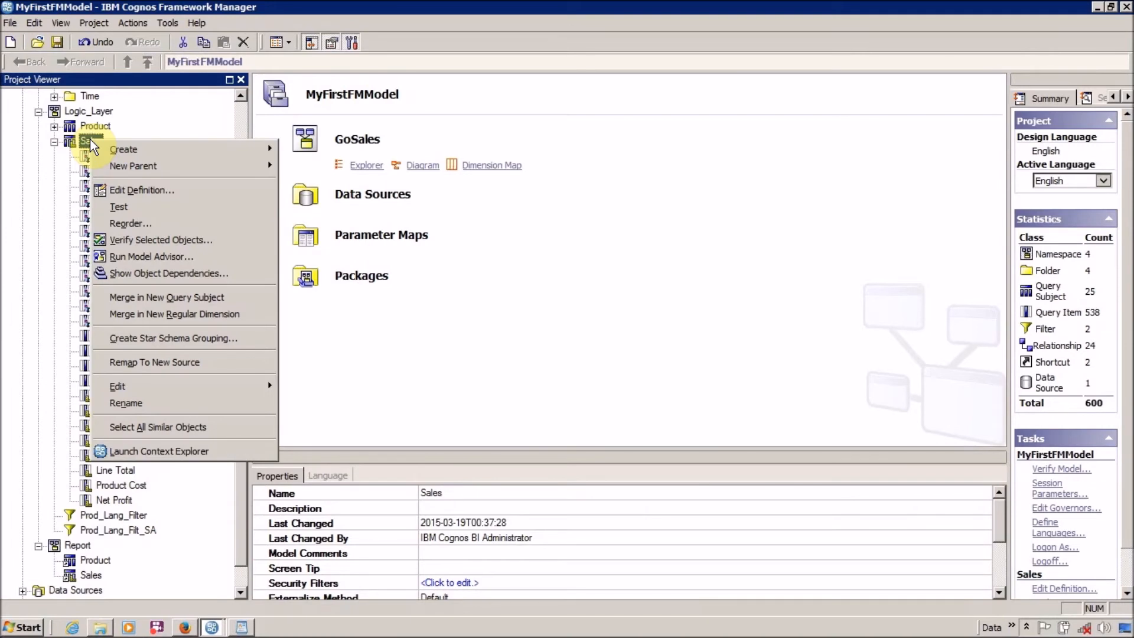
click(119, 205)
click(86, 34)
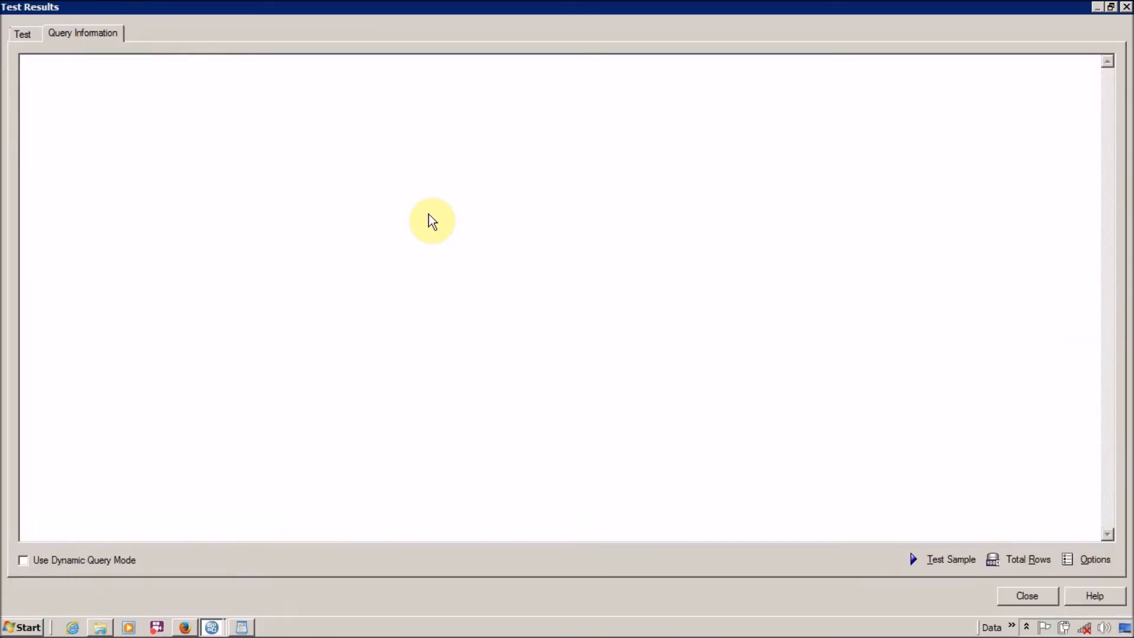
click(945, 558)
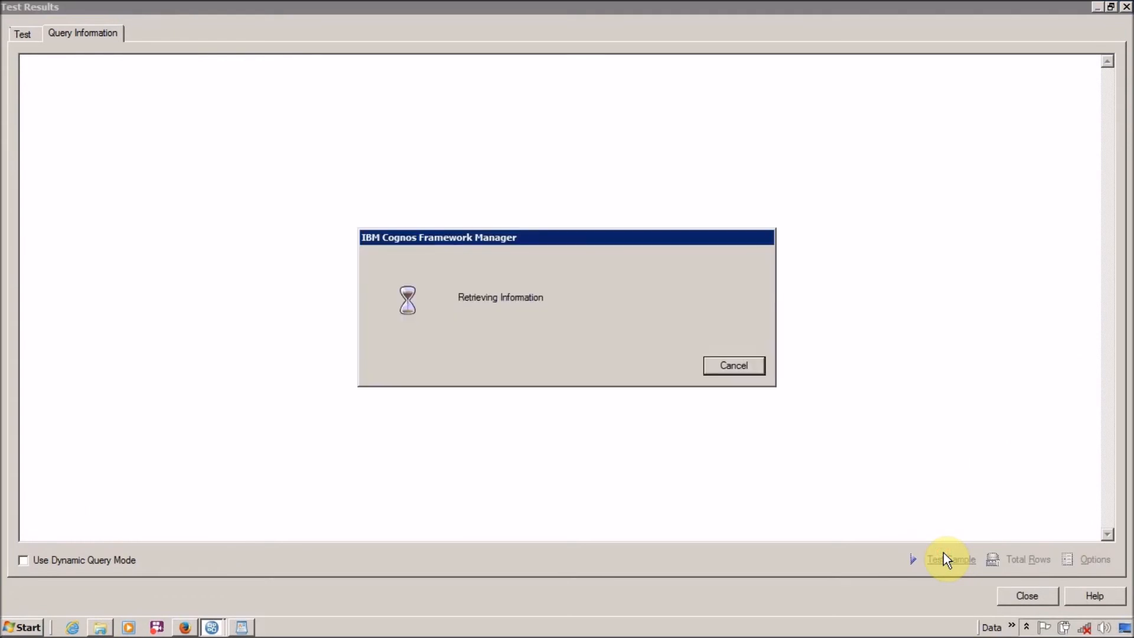
drag(1108, 126, 1107, 167)
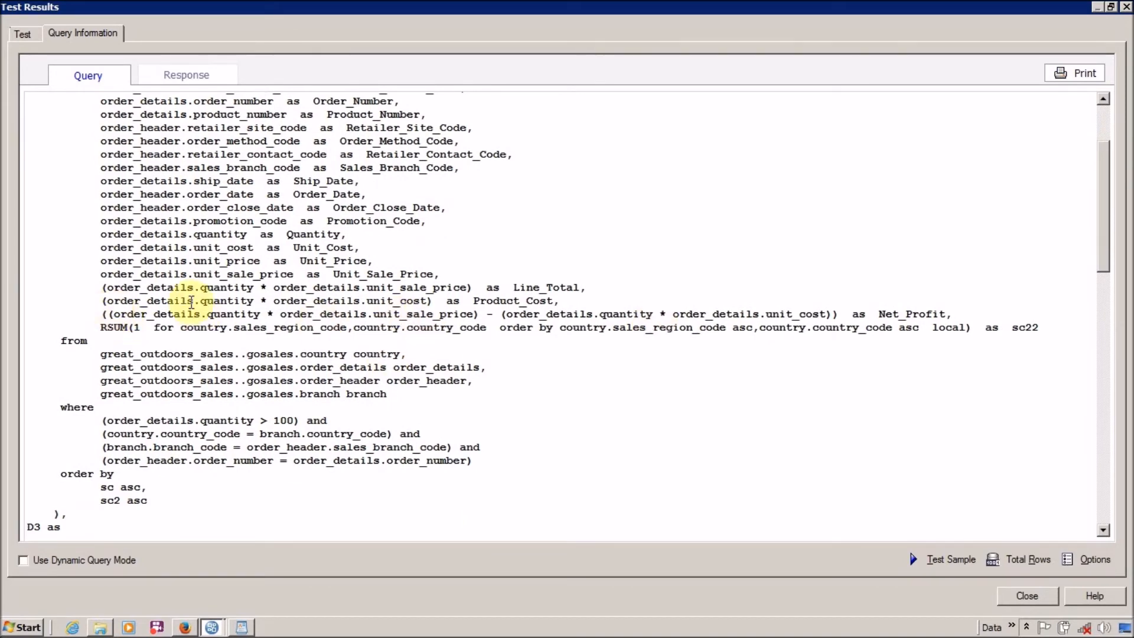
drag(477, 288, 189, 286)
drag(168, 288, 471, 300)
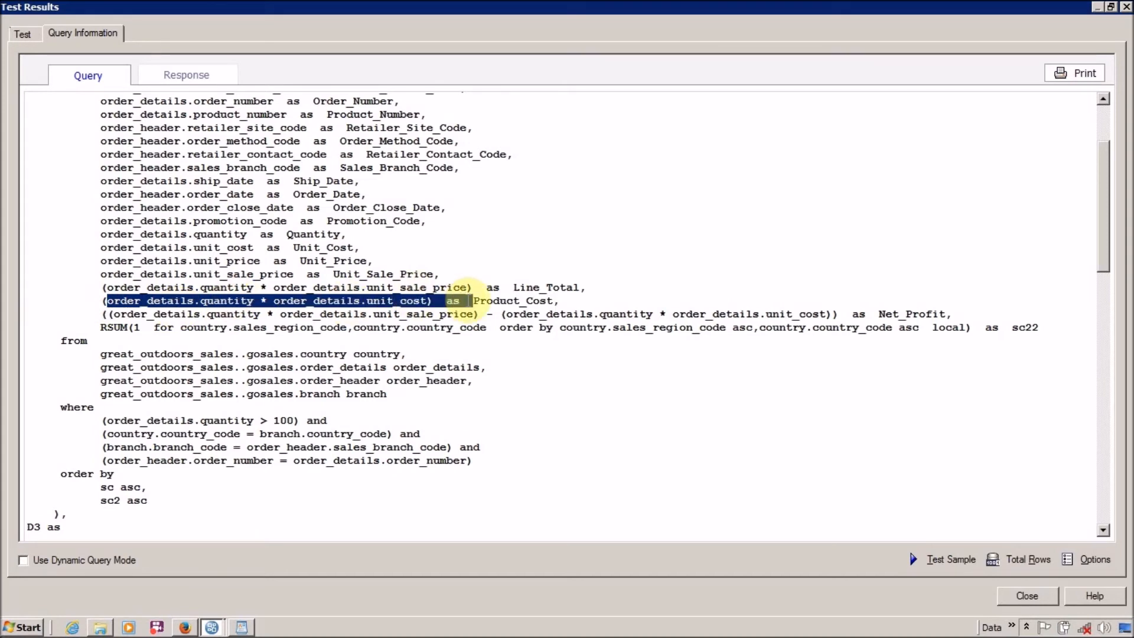
drag(578, 300, 101, 289)
click(1028, 595)
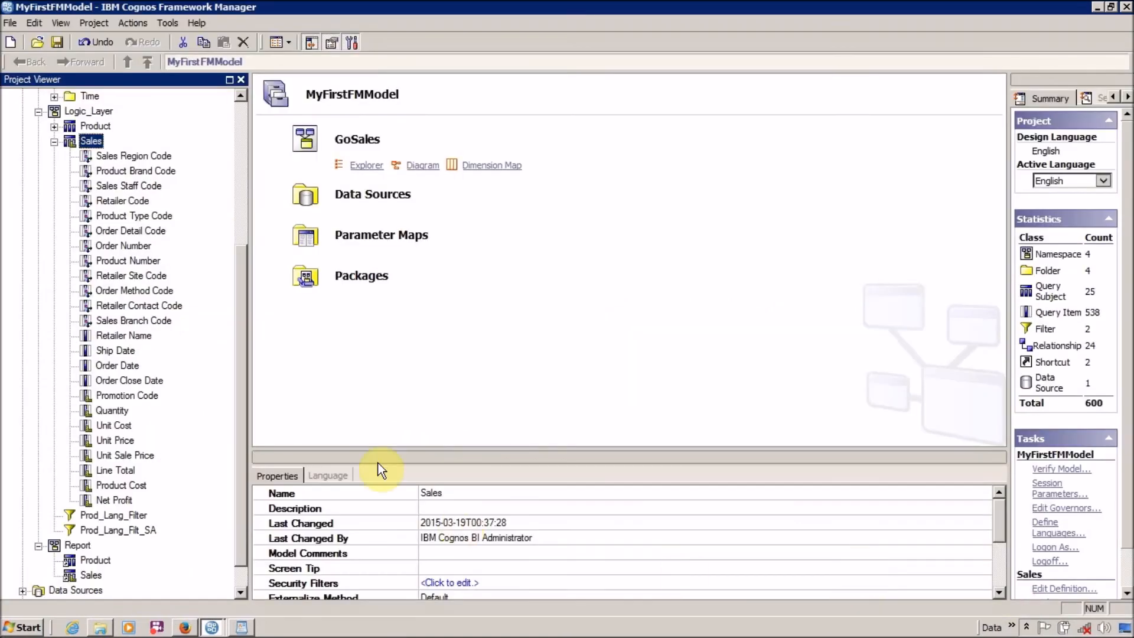
Review the query items and filters in the Sales query subject definition, and collapse Sales in the project tree.
double_click(90, 142)
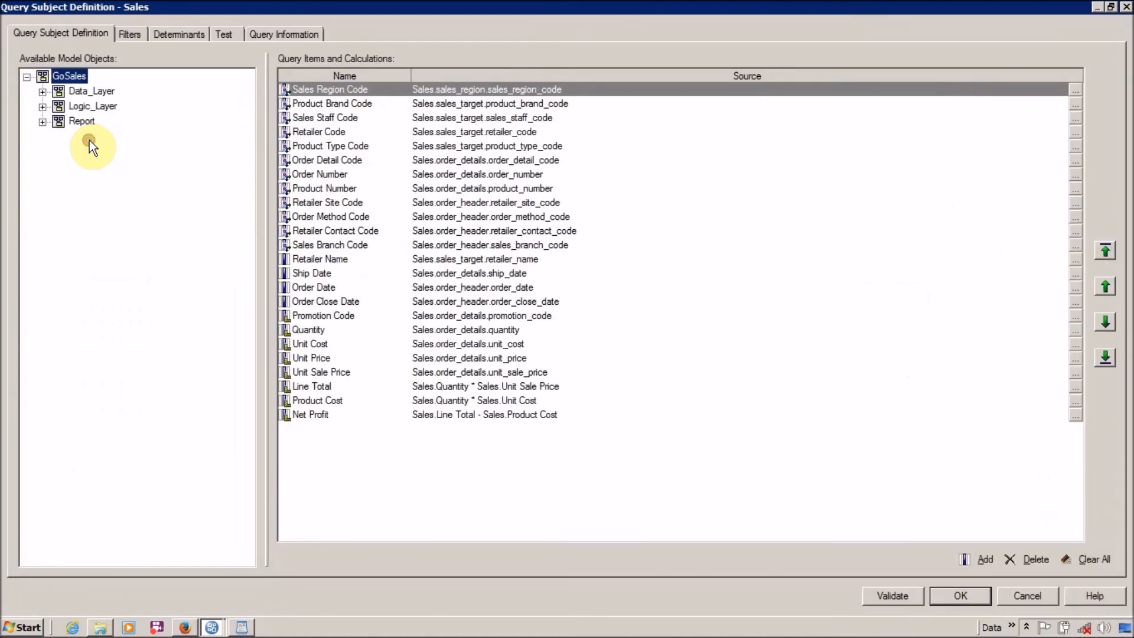
click(128, 35)
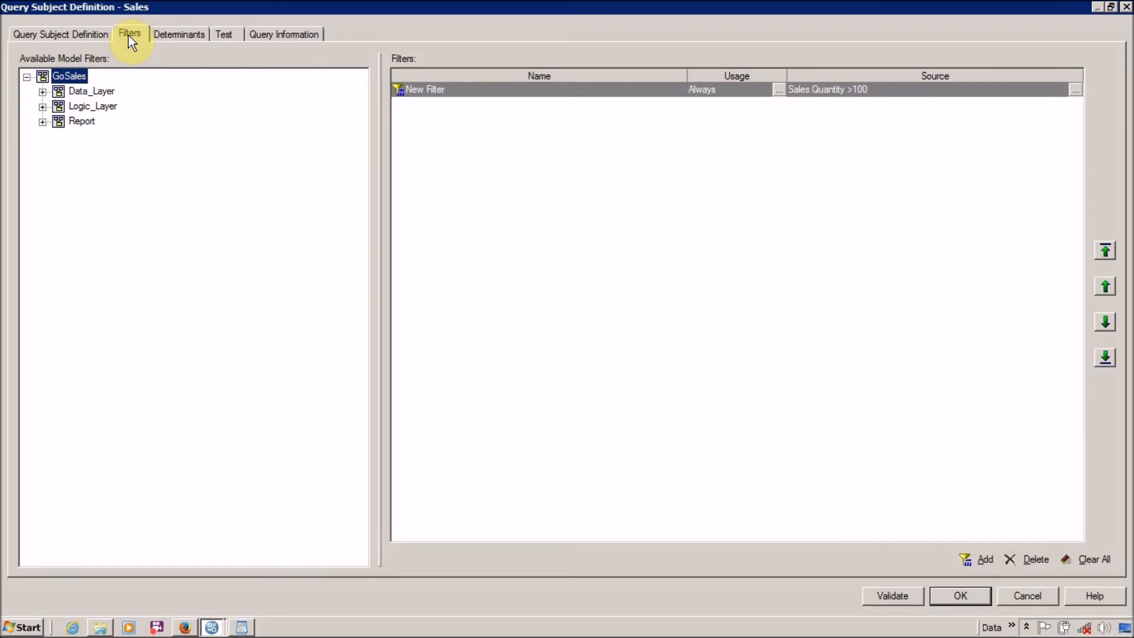
click(77, 33)
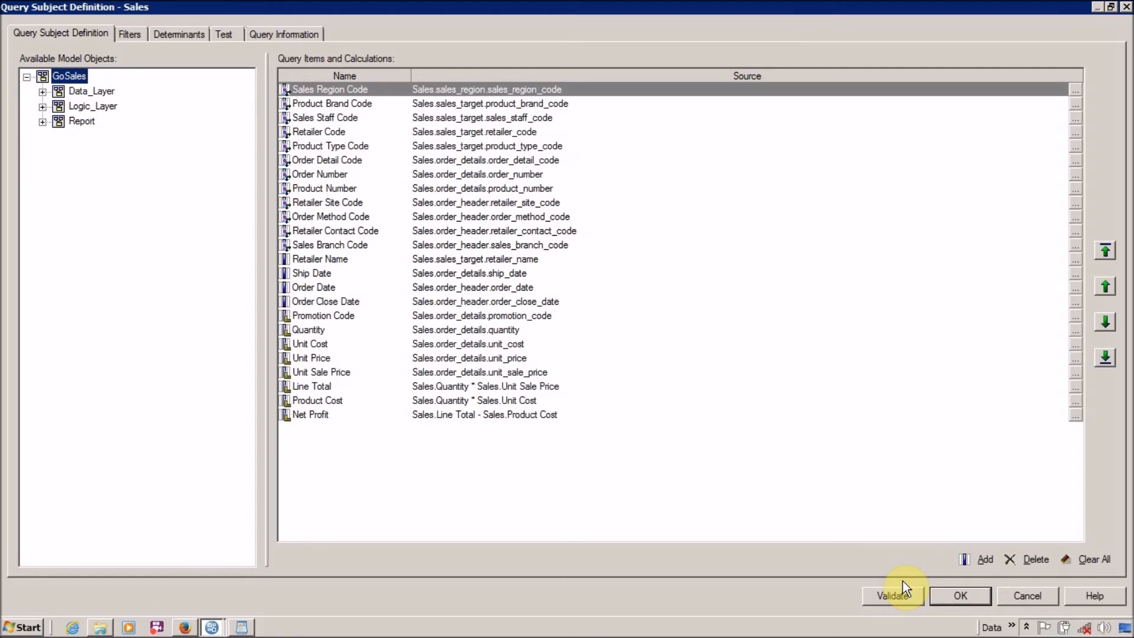
click(966, 598)
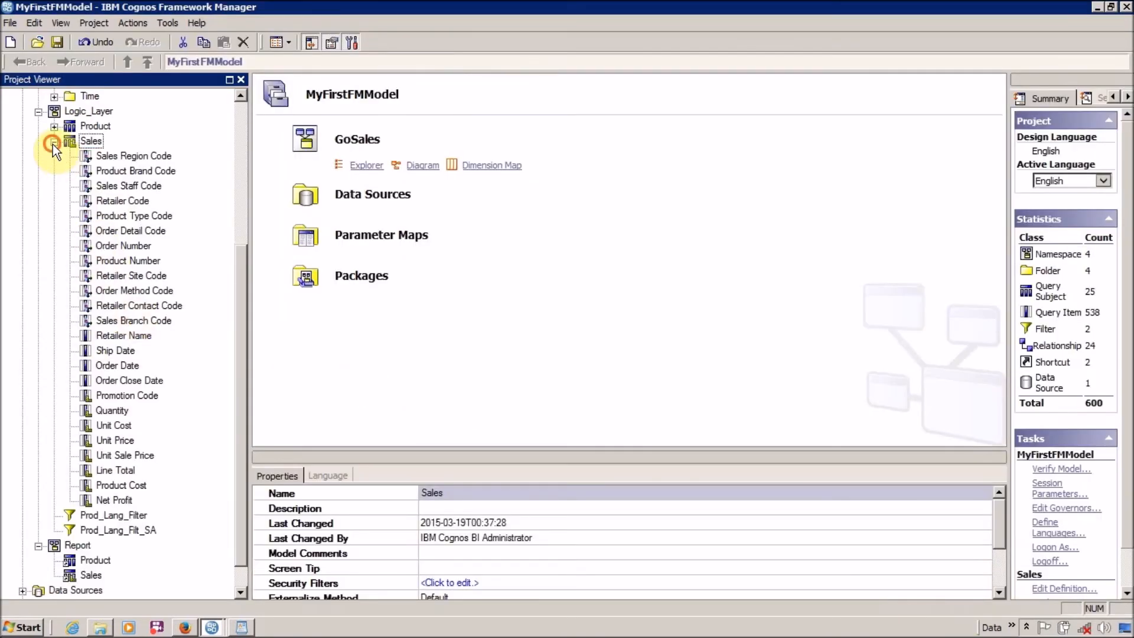
click(54, 142)
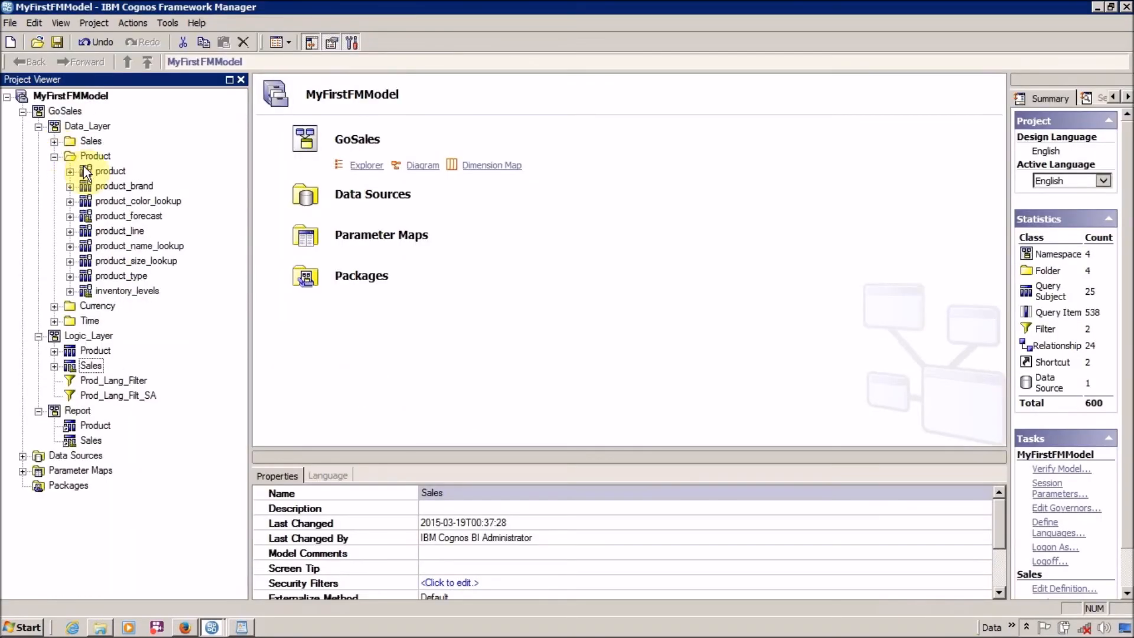
right_click(87, 338)
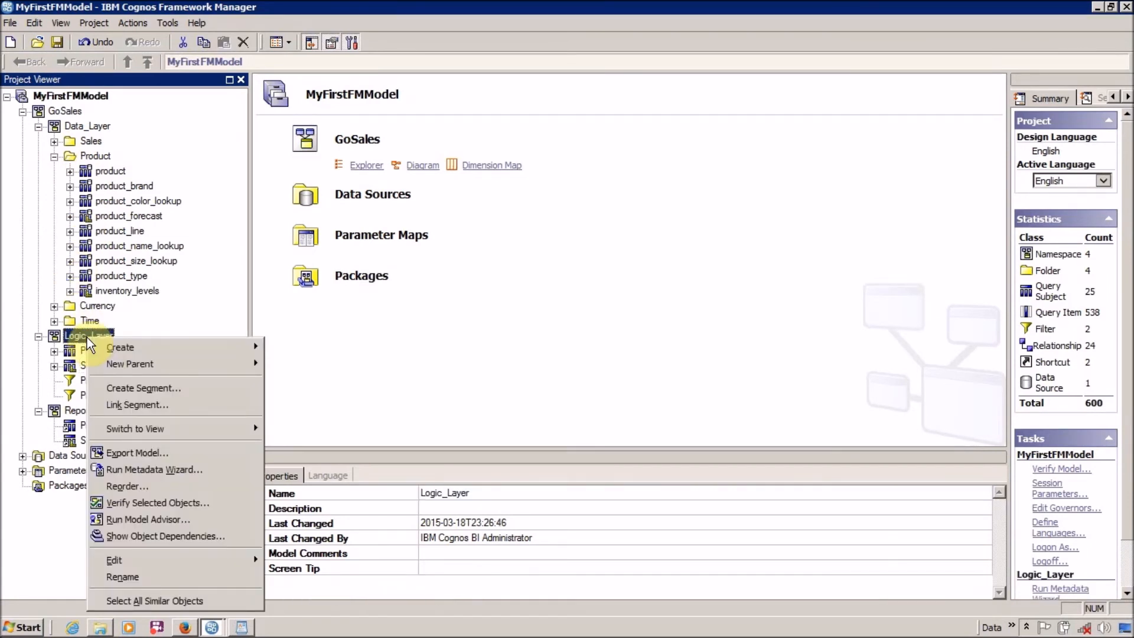
click(70, 335)
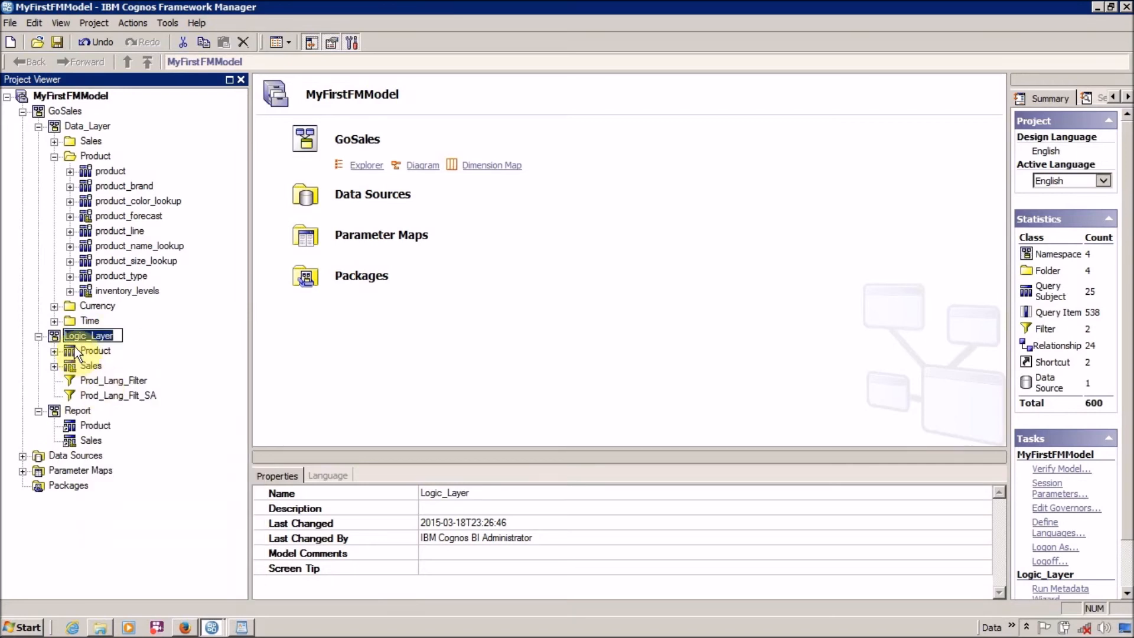
click(58, 335)
right_click(70, 340)
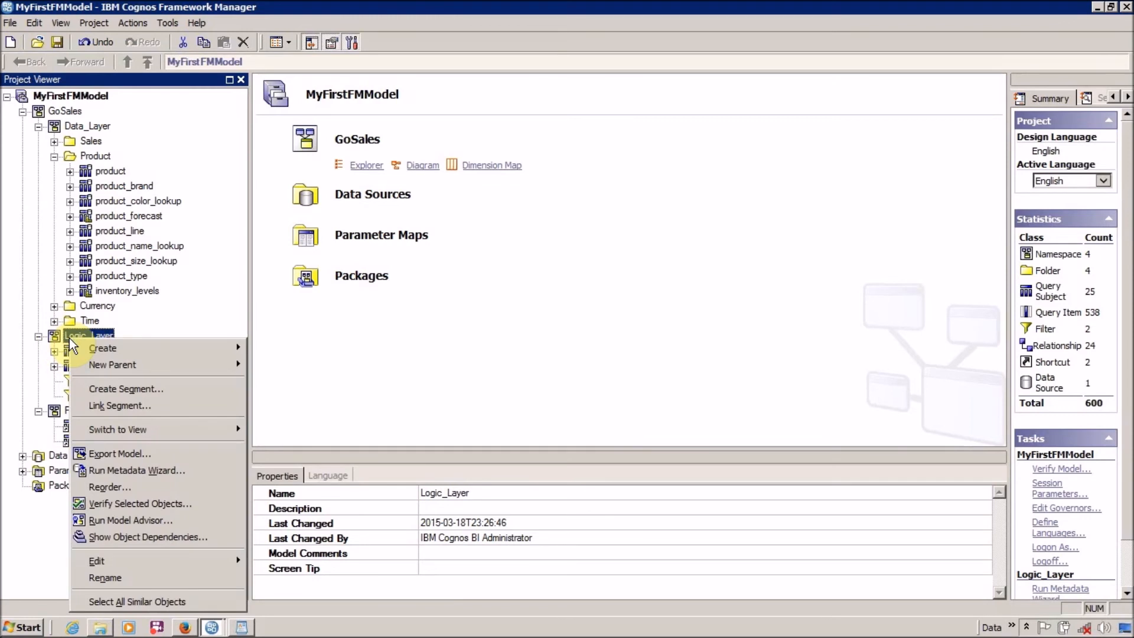
Review the Line Total, Product Cost and Net Profit items together within the Logic_Layer Sales query subject.
click(52, 363)
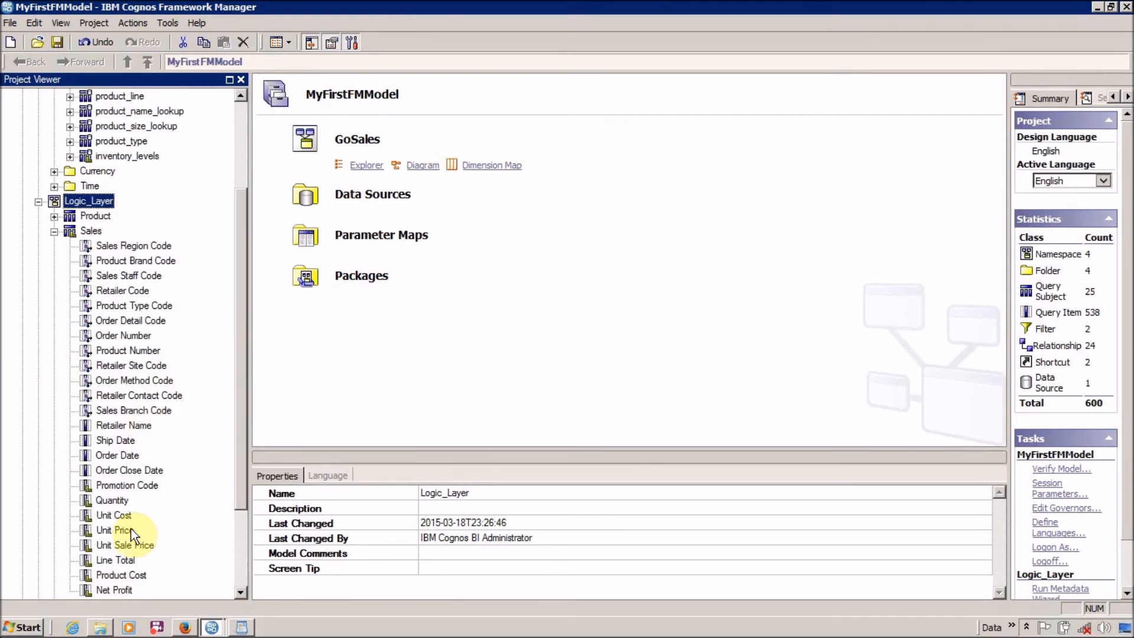
drag(240, 427, 235, 481)
click(123, 443)
ctrl+click(118, 458)
ctrl+click(120, 472)
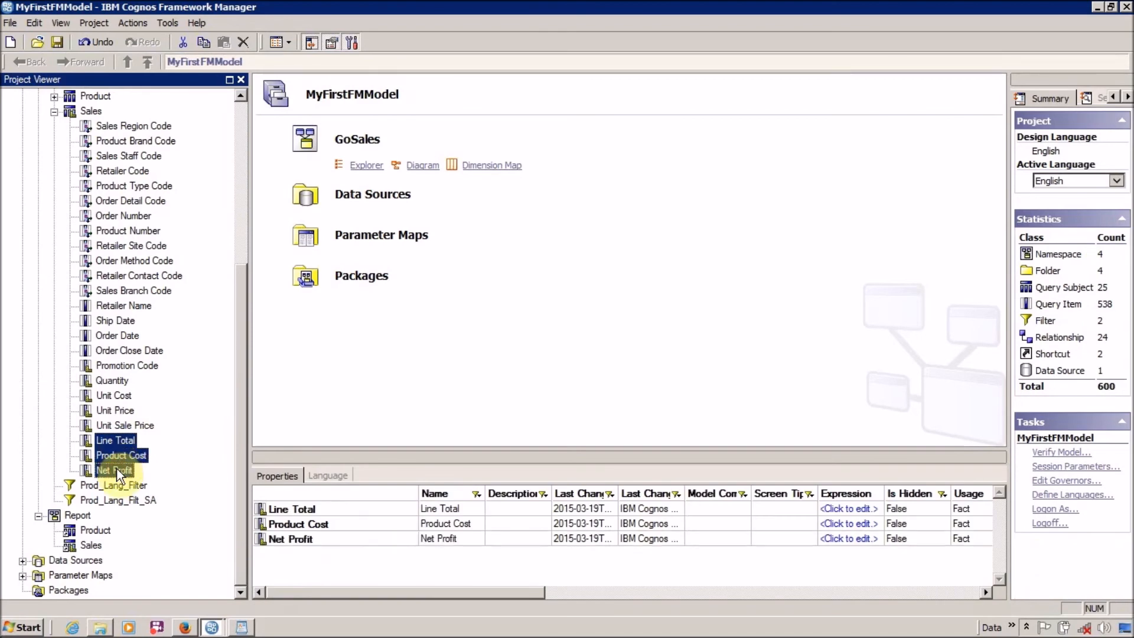
click(55, 112)
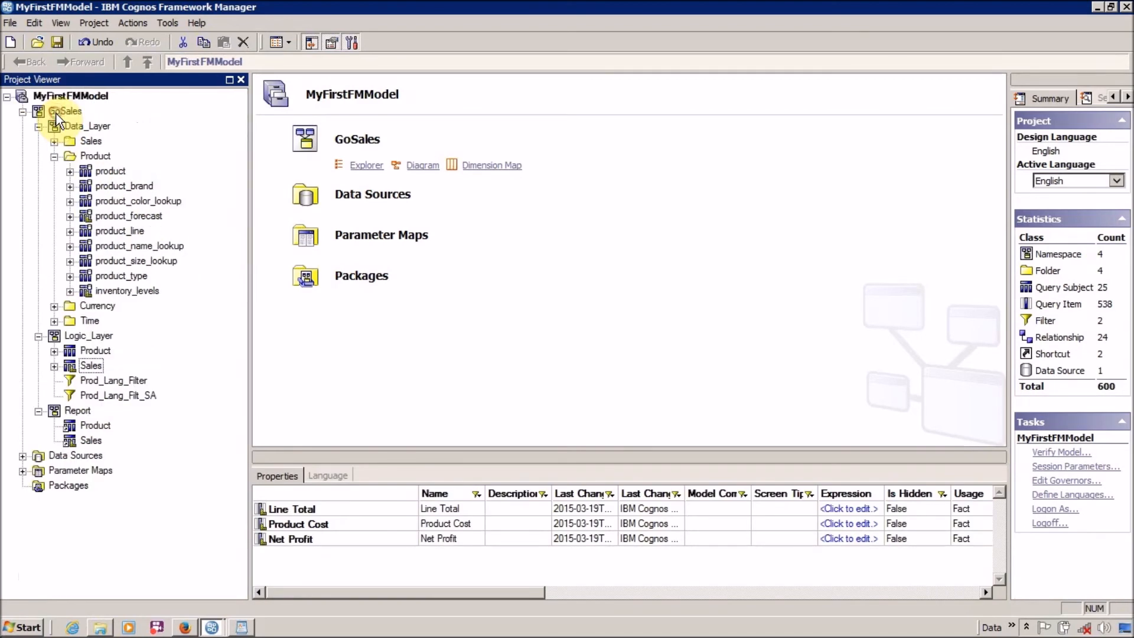
click(55, 366)
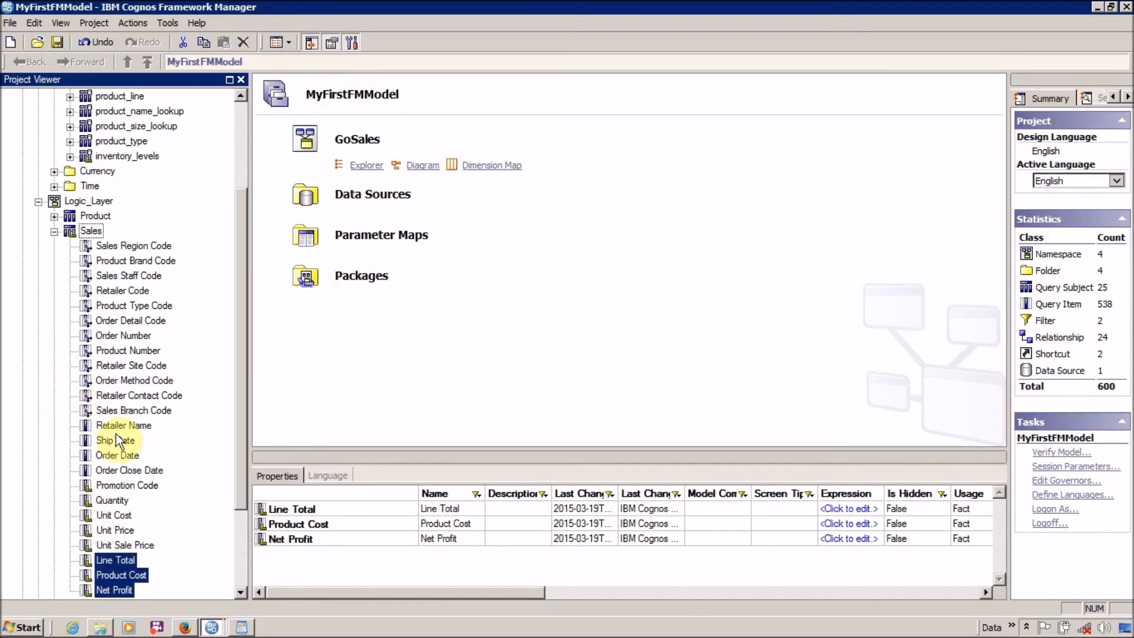
click(54, 235)
Create a standalone calculation in the Logic_Layer namespace and name it Line Total (SA).
click(82, 337)
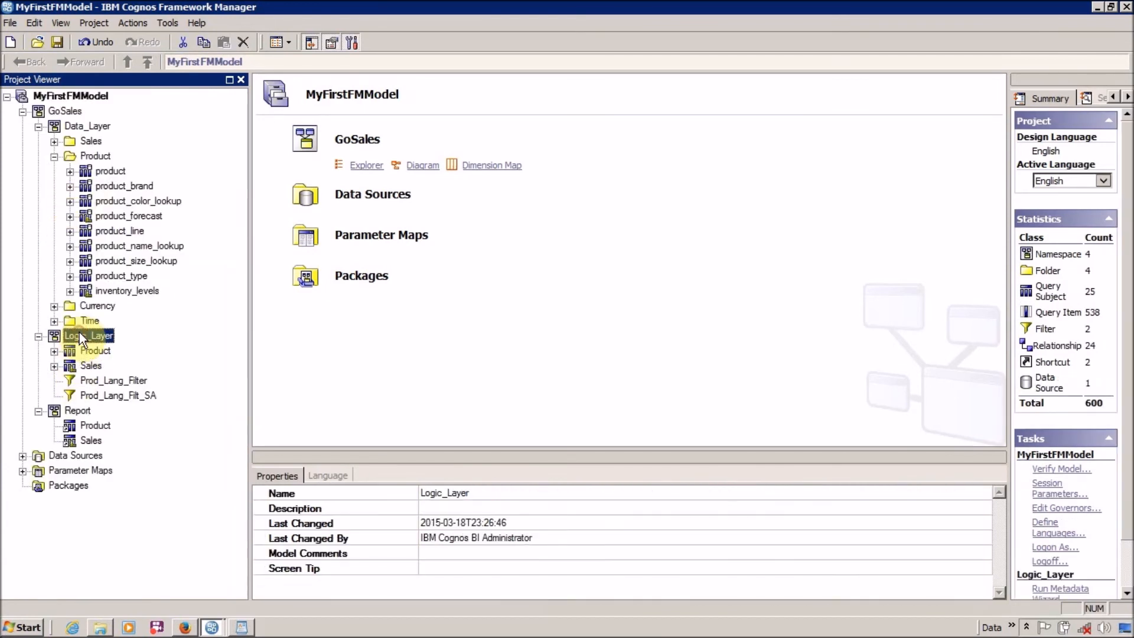
right_click(79, 332)
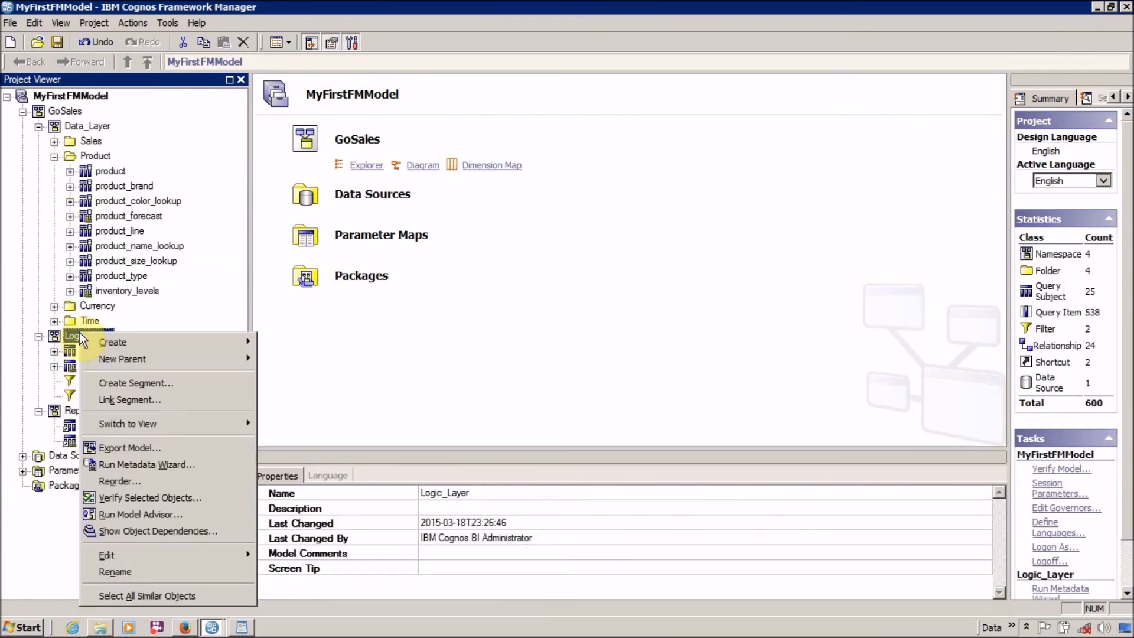
click(265, 344)
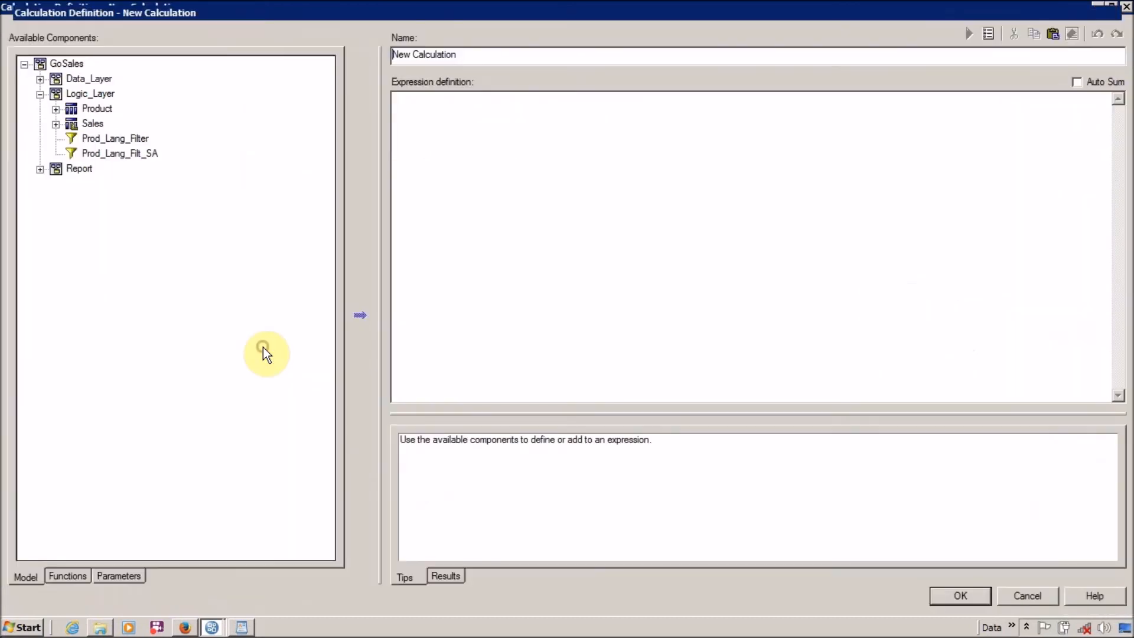
double_click(555, 102)
click(641, 52)
key(ctrl+a)
key(BackSpace)
text(Li)
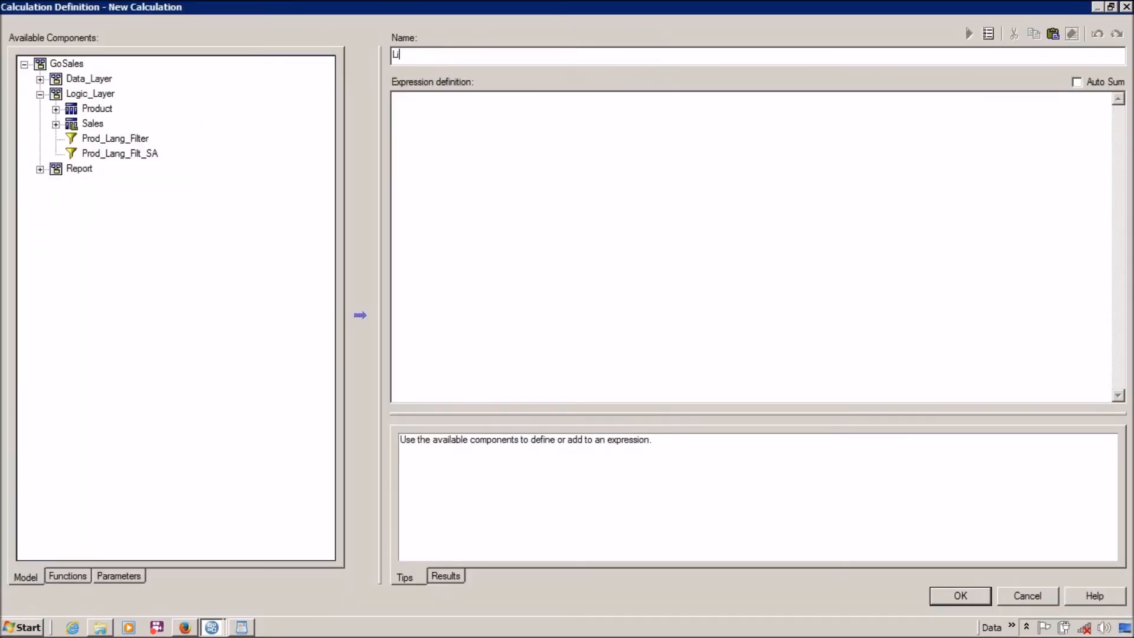
text(ne Total (SA))
click(548, 135)
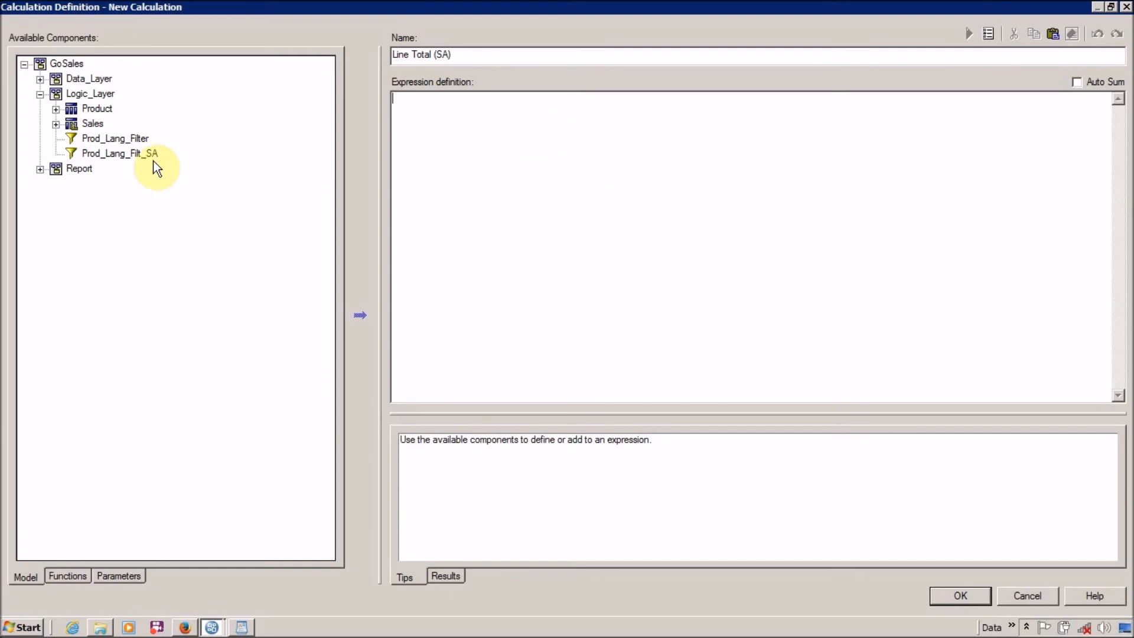
Define the Line Total (SA) expression as the Sales Quantity multiplied by the Unit Sale Price, and accept the calculation.
click(54, 110)
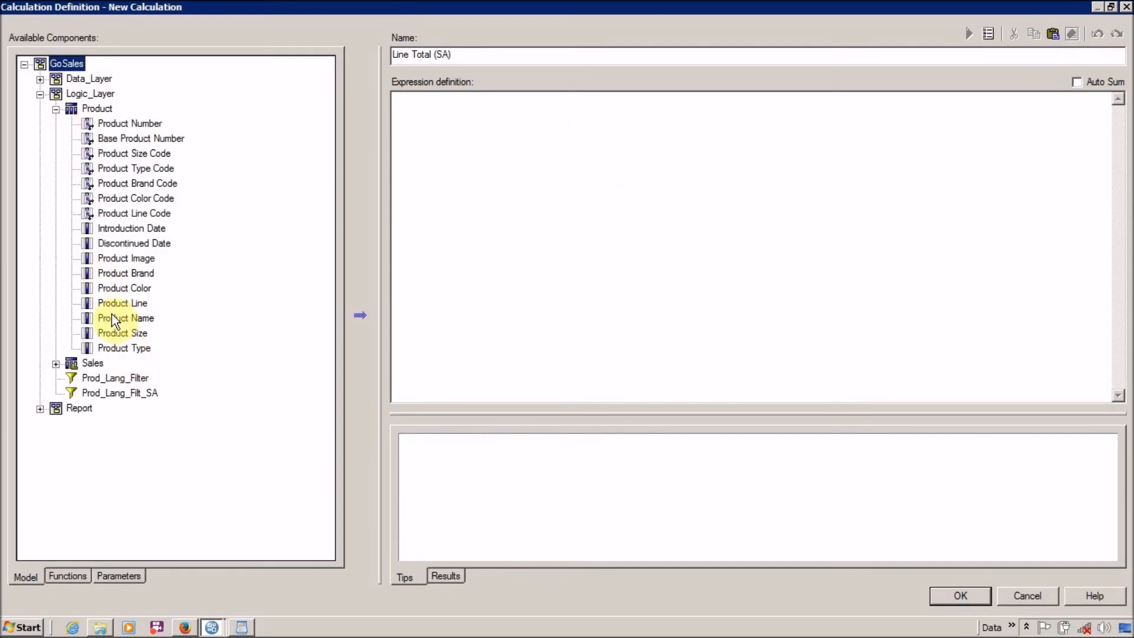
click(55, 363)
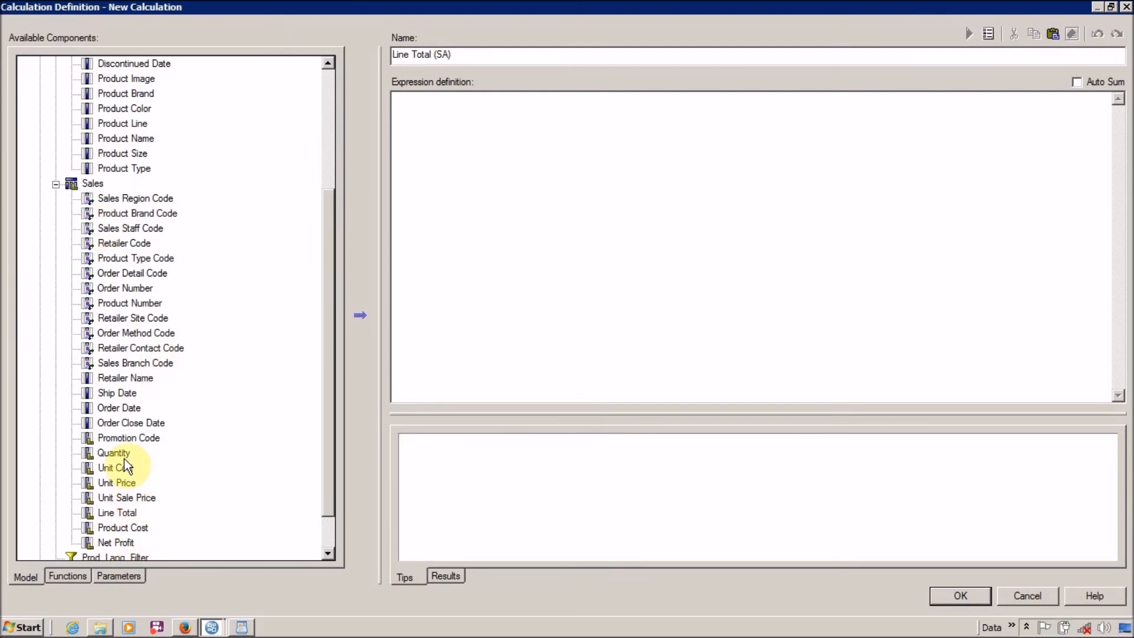
drag(125, 458, 469, 287)
text(*)
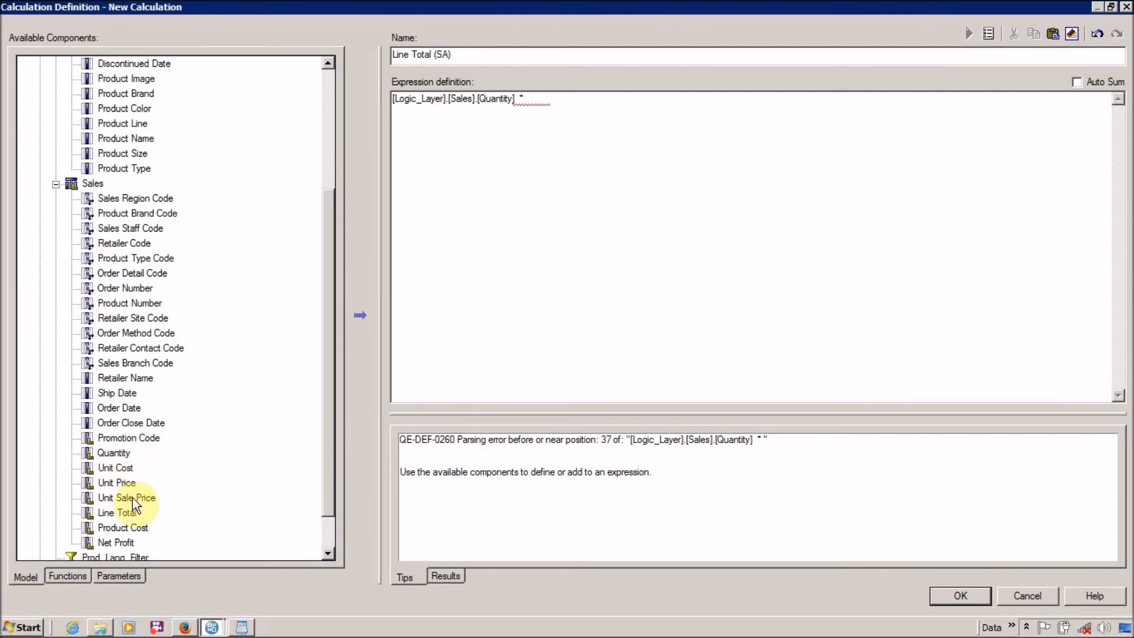
drag(127, 498, 722, 152)
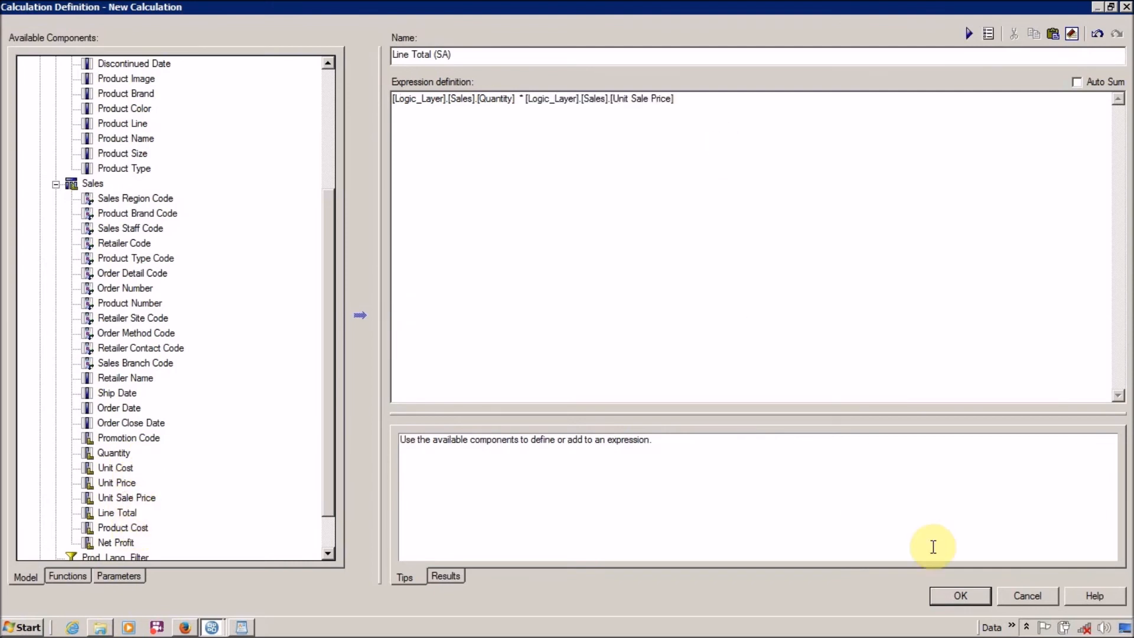
click(966, 601)
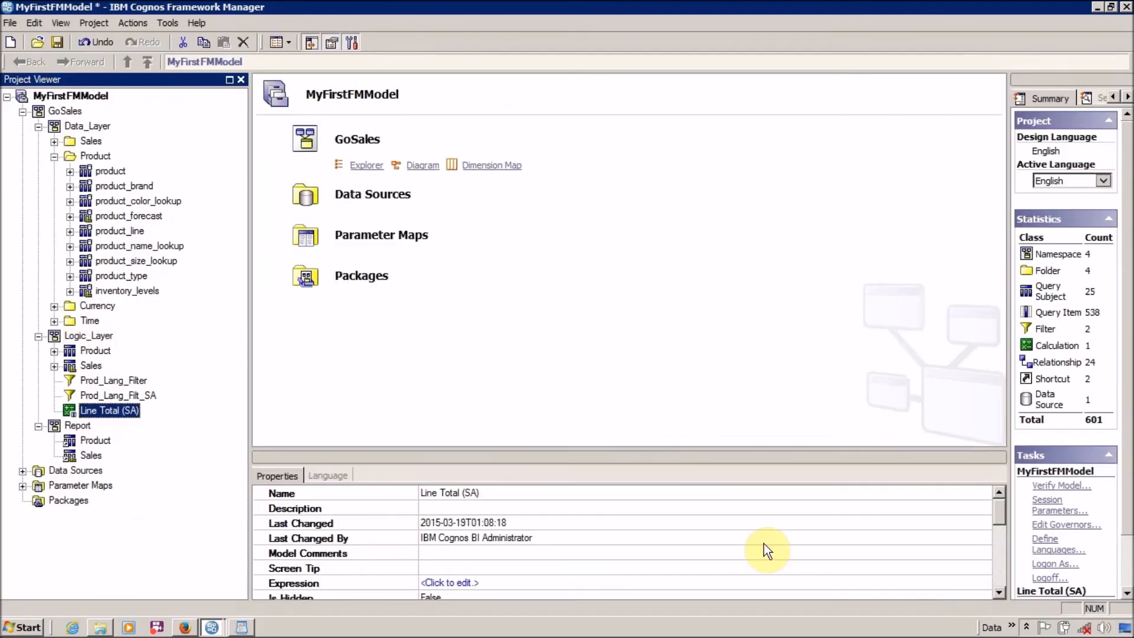
Create another standalone calculation in the Logic_Layer namespace and enter Product Cost as its name.
right_click(85, 335)
mouse_move(248, 345)
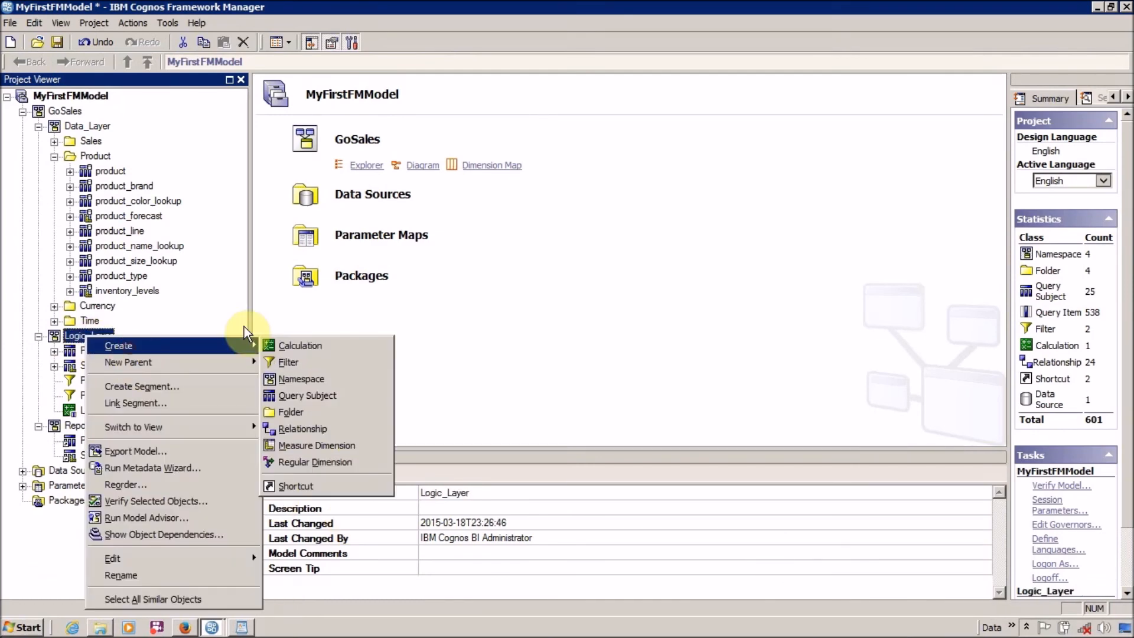
click(363, 346)
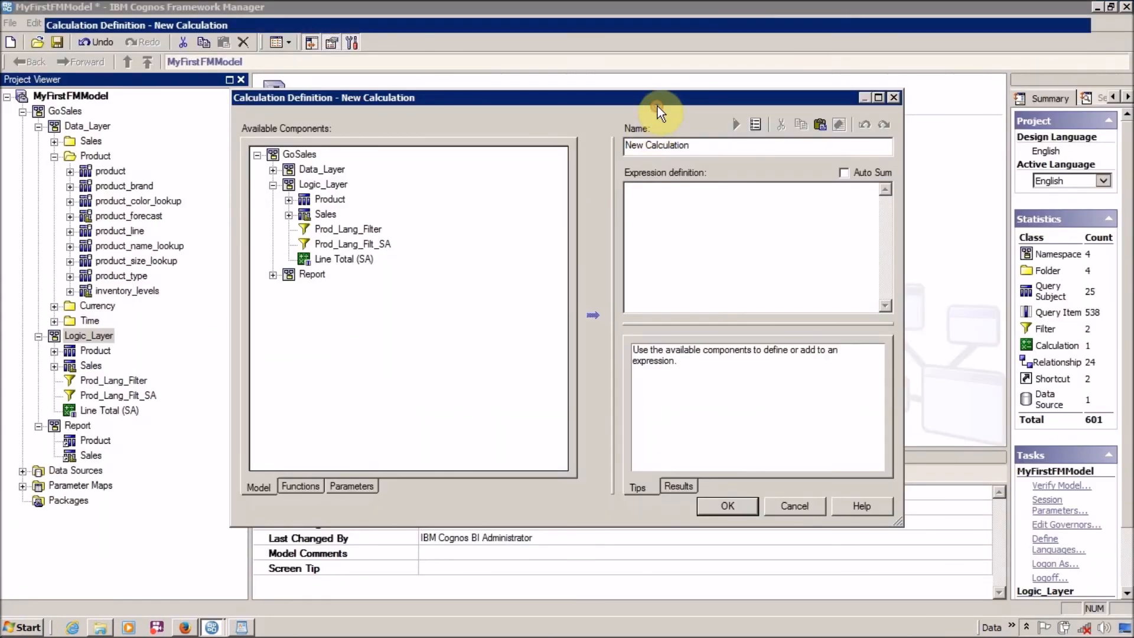
double_click(658, 100)
click(671, 61)
double_click(671, 61)
key(BackSpace)
text(Product Cost)
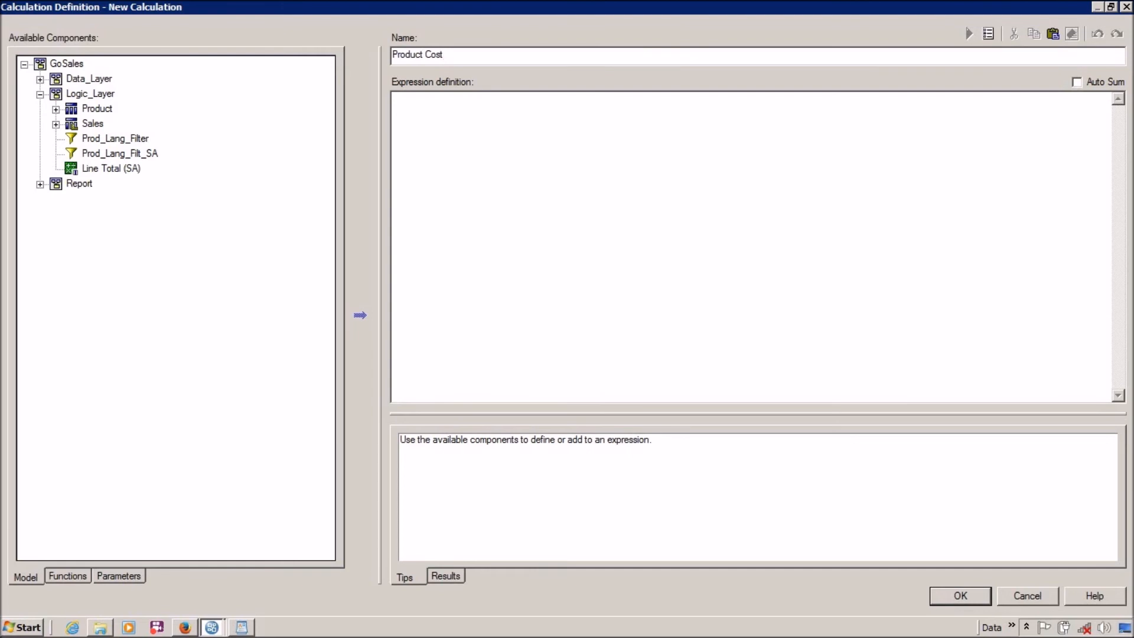
Define the Product Cost expression as the Sales Quantity multiplied by the Sales Unit Cost, and accept the calculation.
click(55, 124)
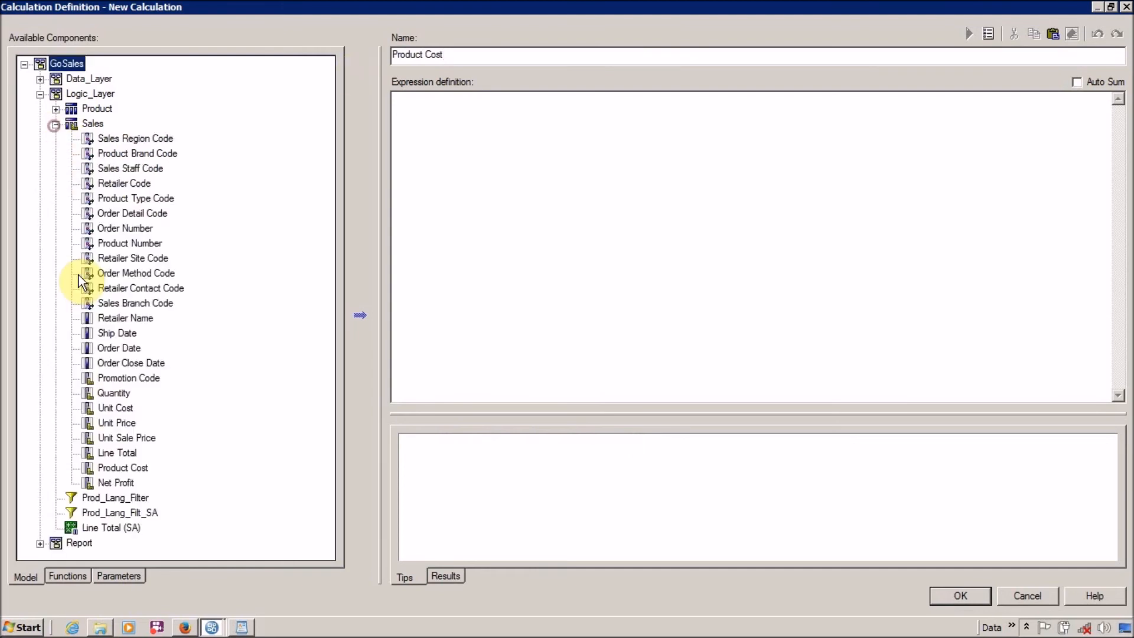
drag(112, 393, 508, 286)
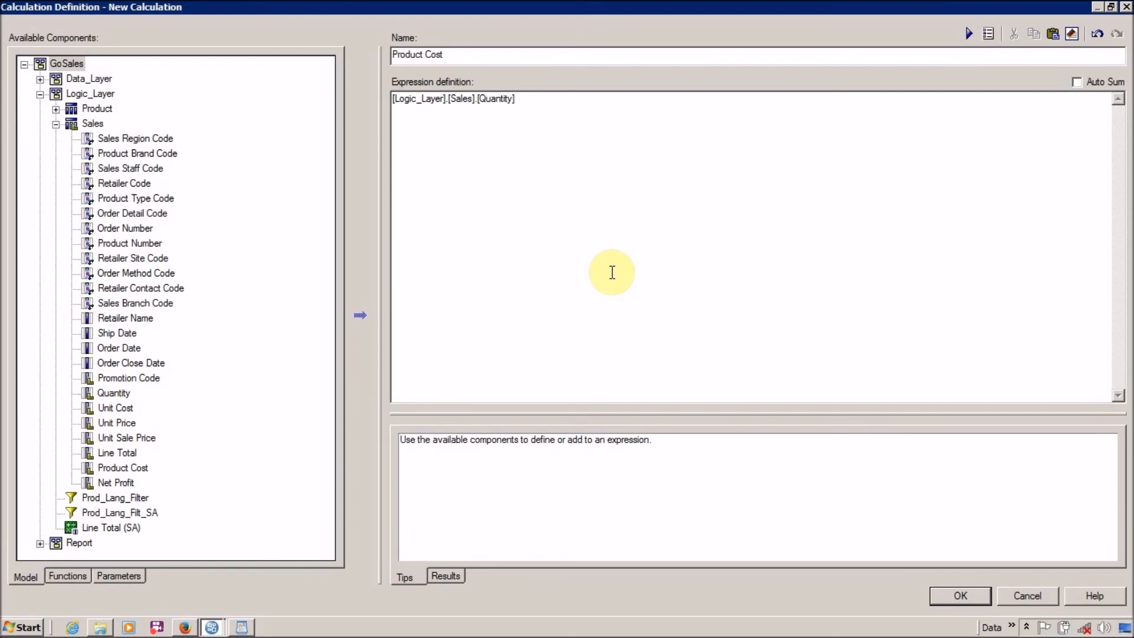
text(*)
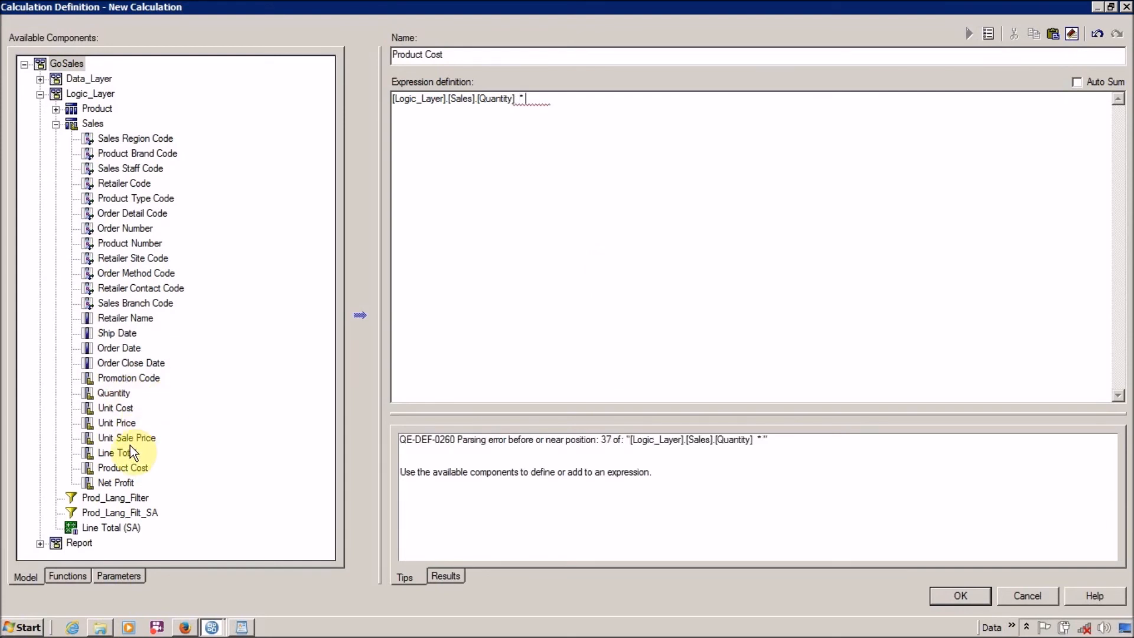
drag(120, 409, 760, 204)
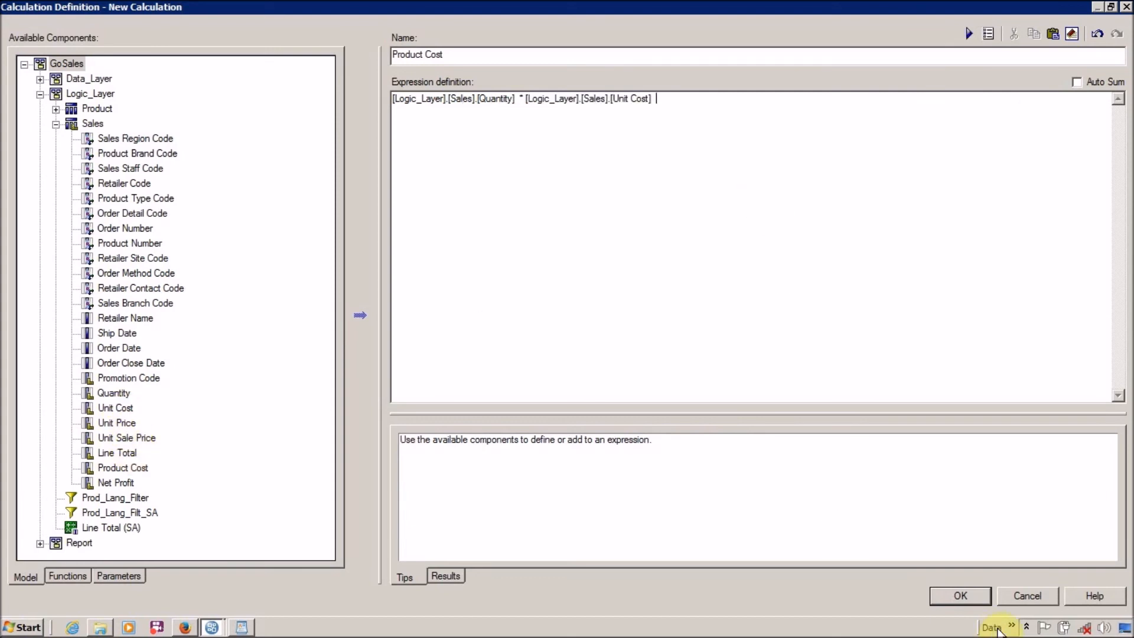
click(960, 596)
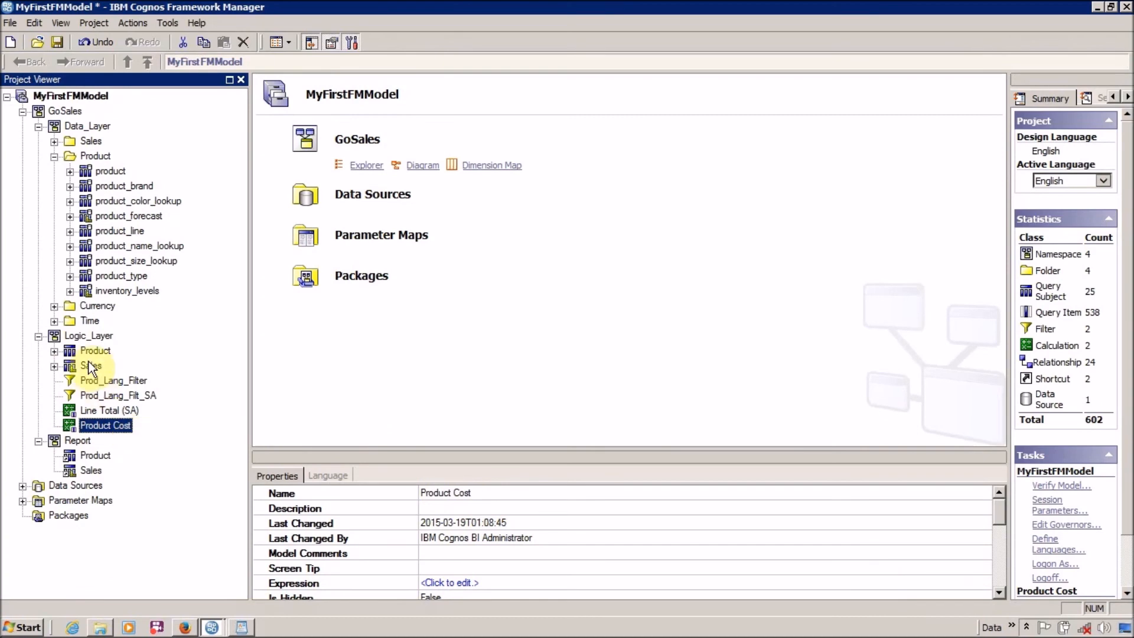
click(87, 338)
right_click(87, 338)
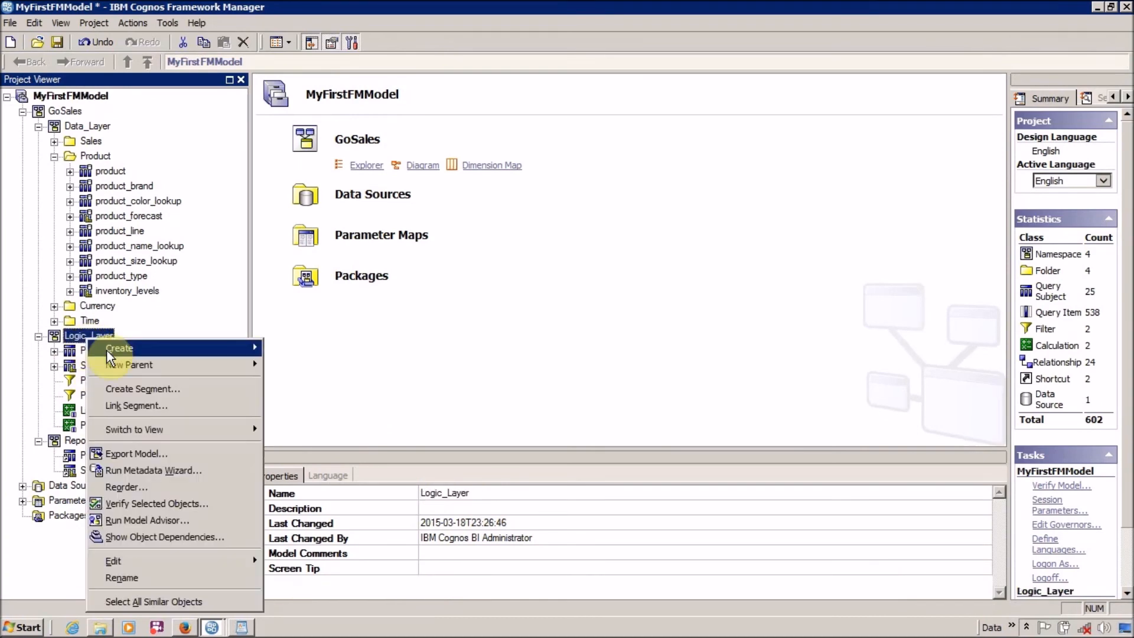
mouse_move(115, 352)
click(314, 354)
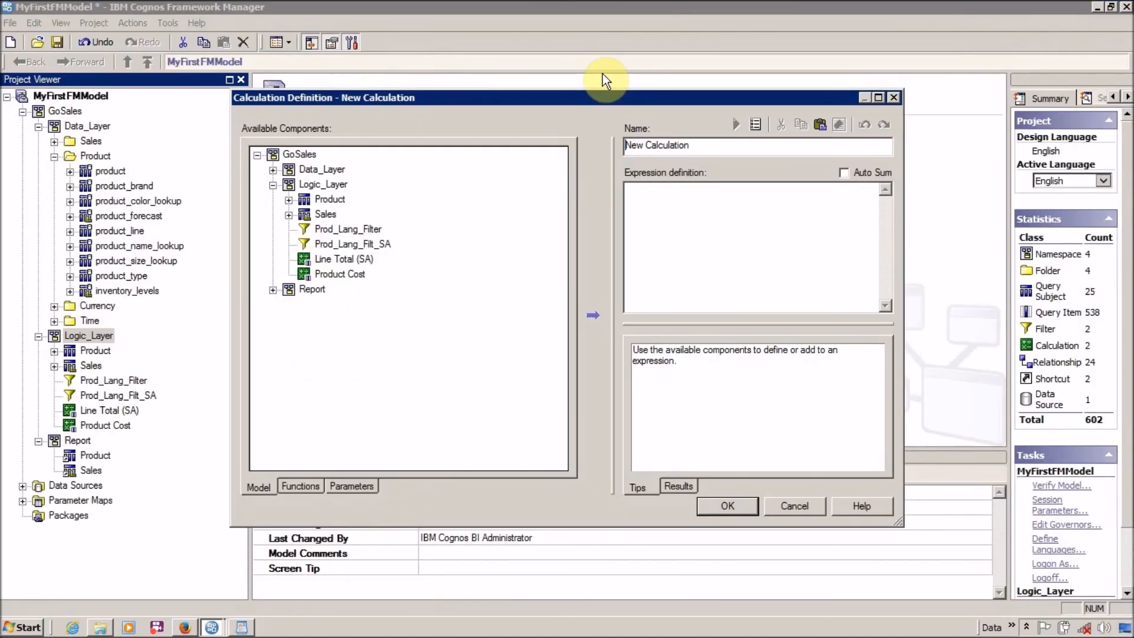
double_click(635, 104)
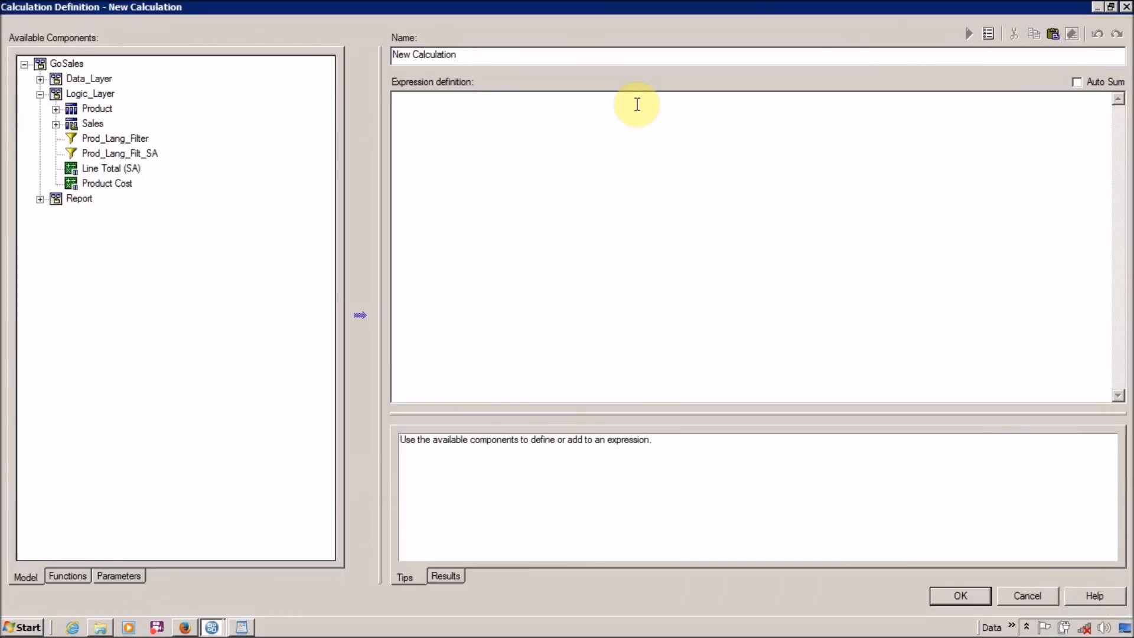
text(Net Prof)
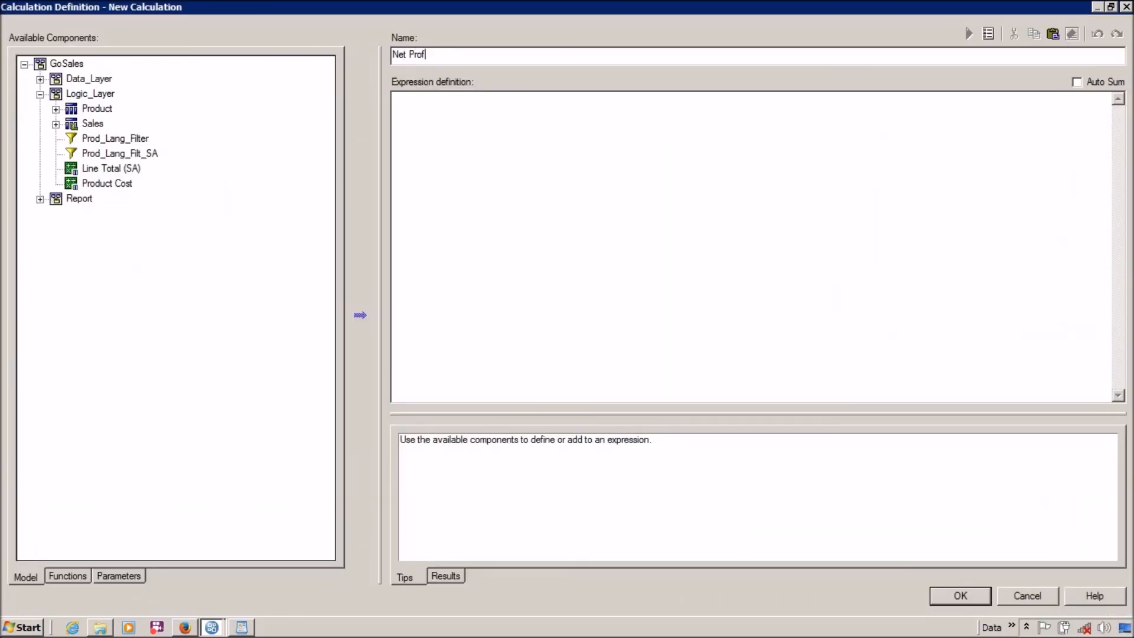
text(it (SA))
key(ctrl+a)
click(1026, 594)
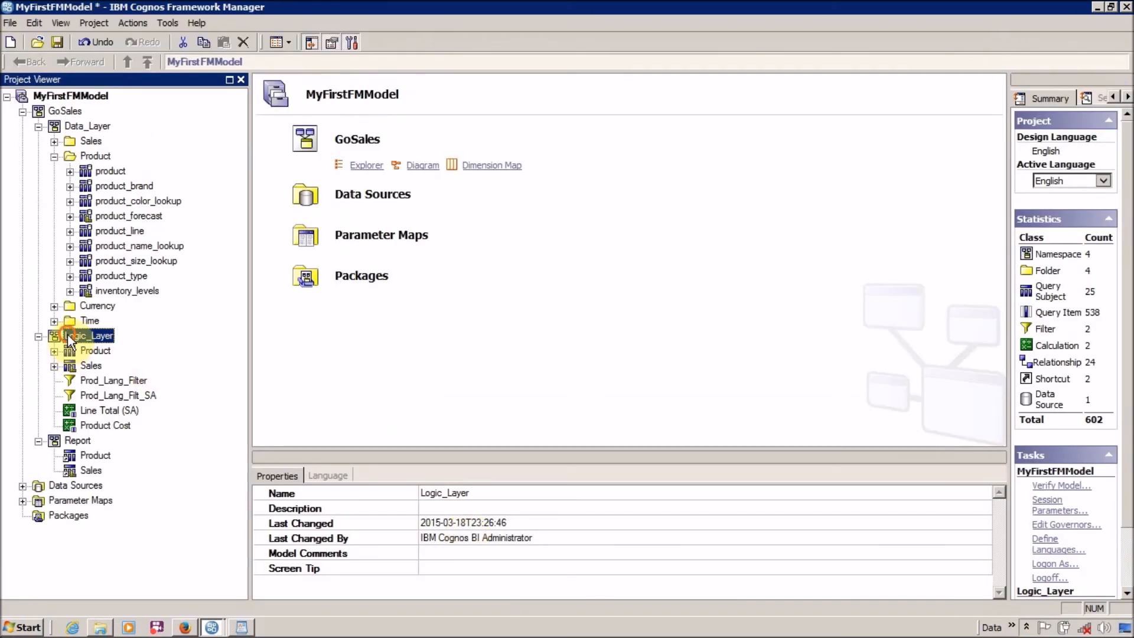
Convert Net Profit in the Logic_Layer Sales query subject to a stand-alone calculation and accept the query subject definition.
double_click(76, 362)
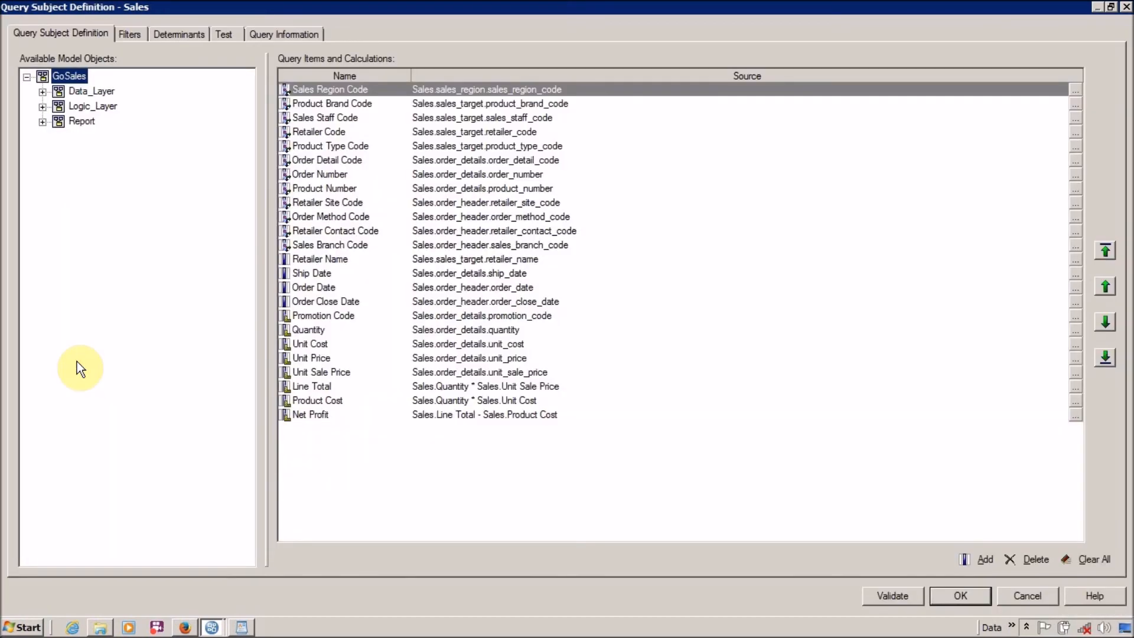
click(318, 410)
right_click(318, 409)
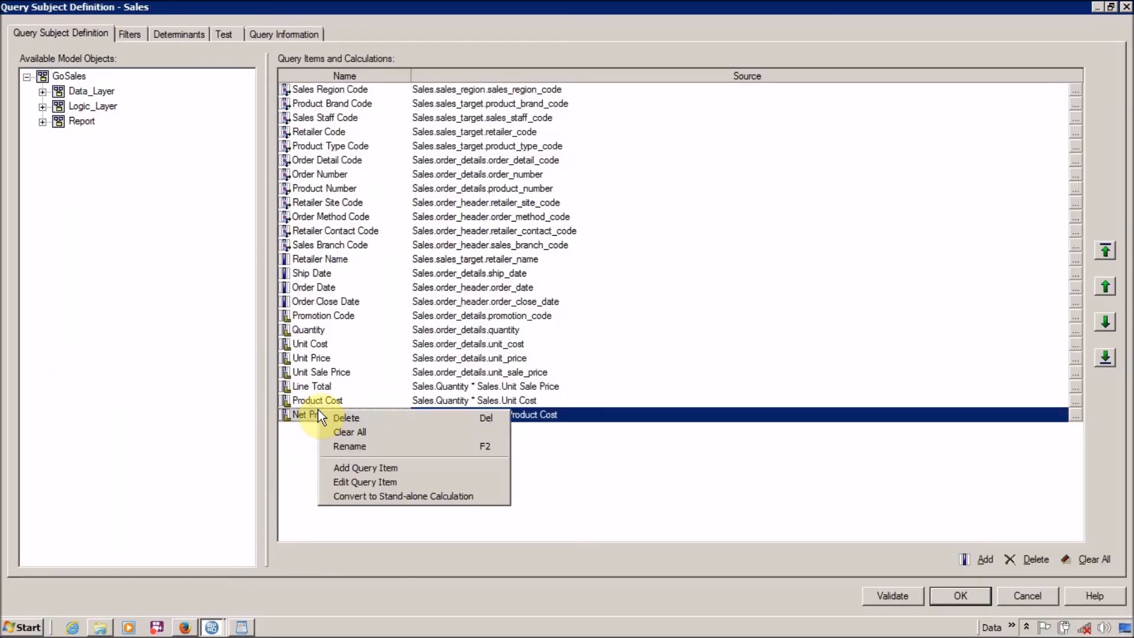
click(393, 496)
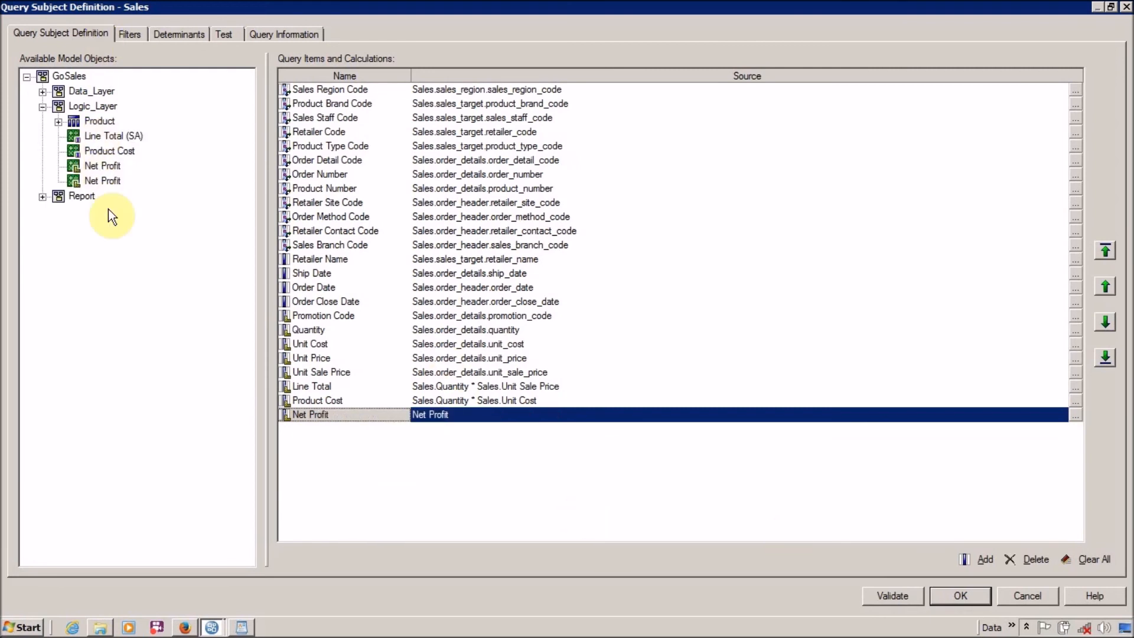
click(961, 596)
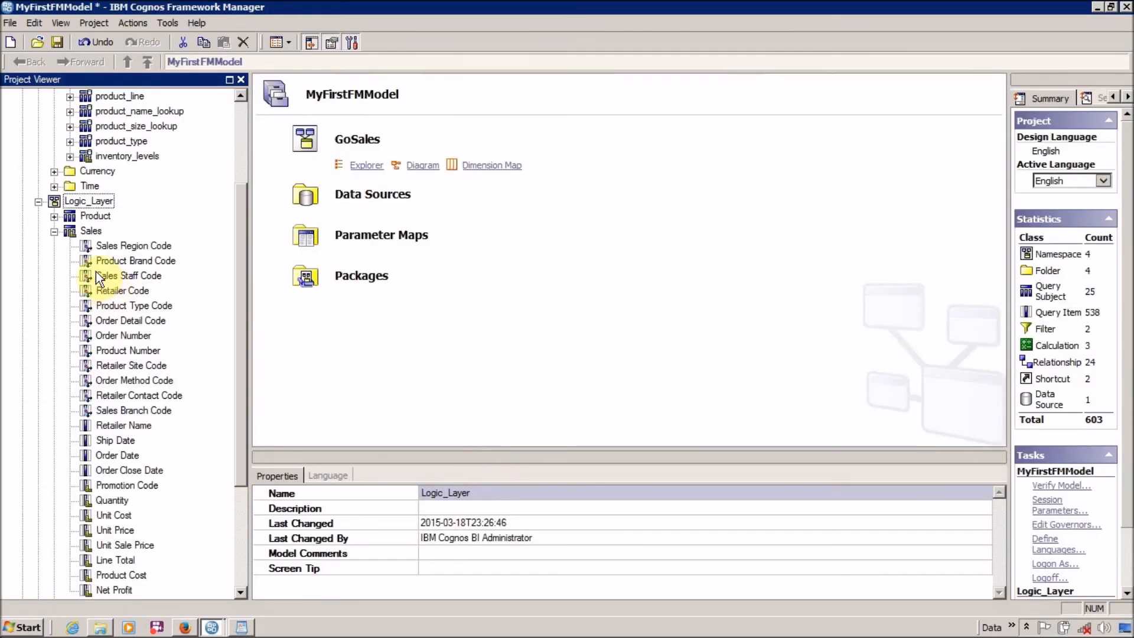
click(54, 231)
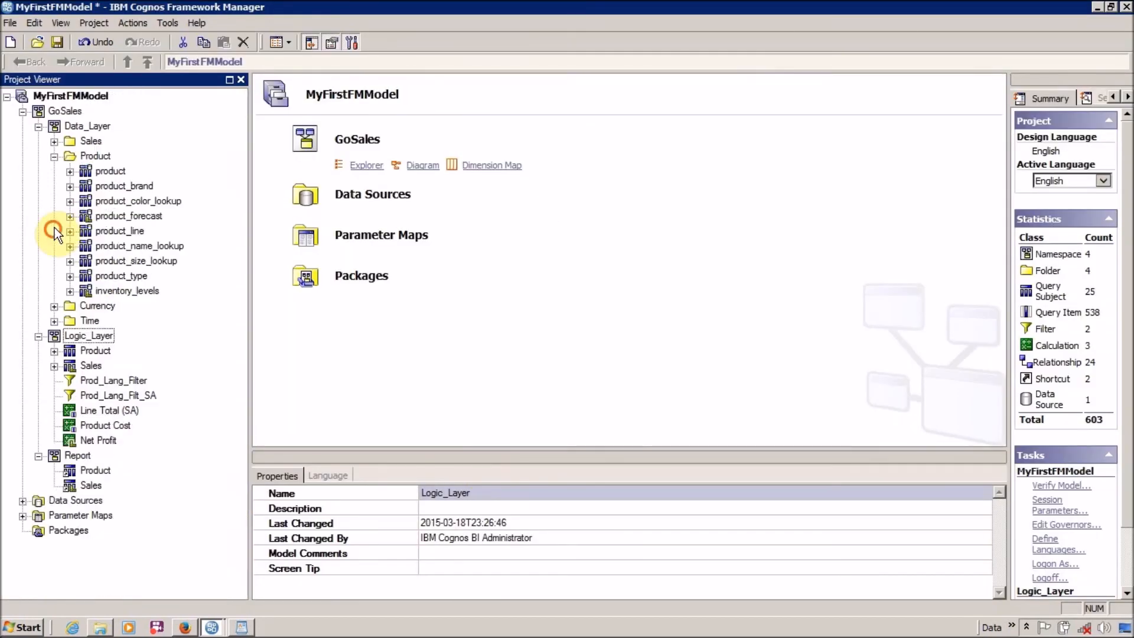
Rename the standalone Product Cost and Net Profit calculations in Logic_Layer as Product Cost (SA) and Net Profit (SA).
click(108, 440)
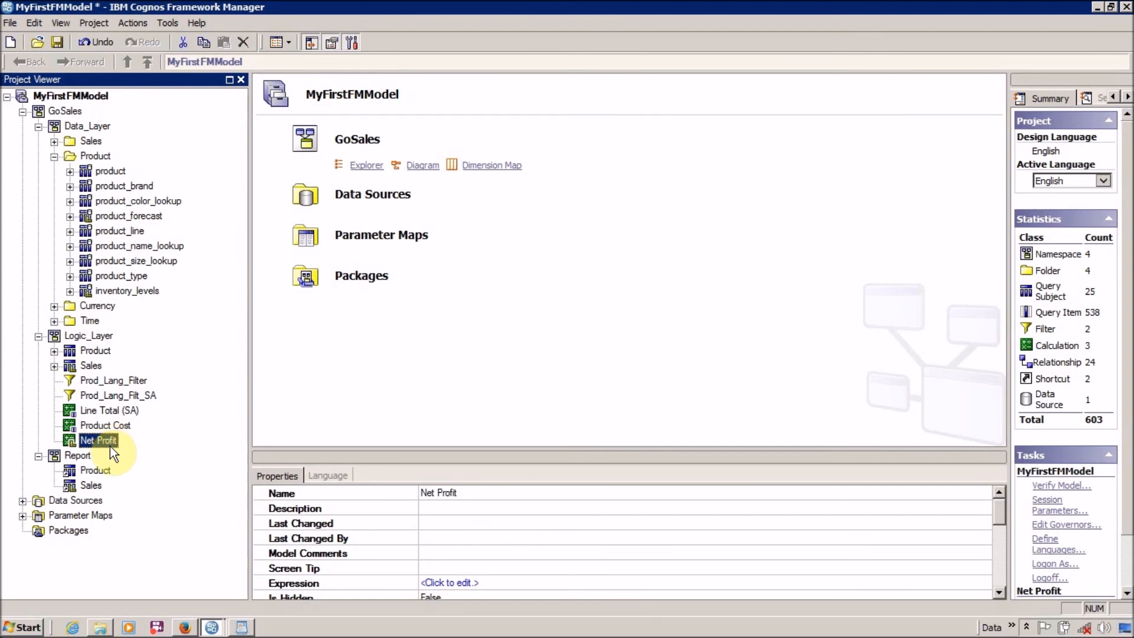
click(124, 430)
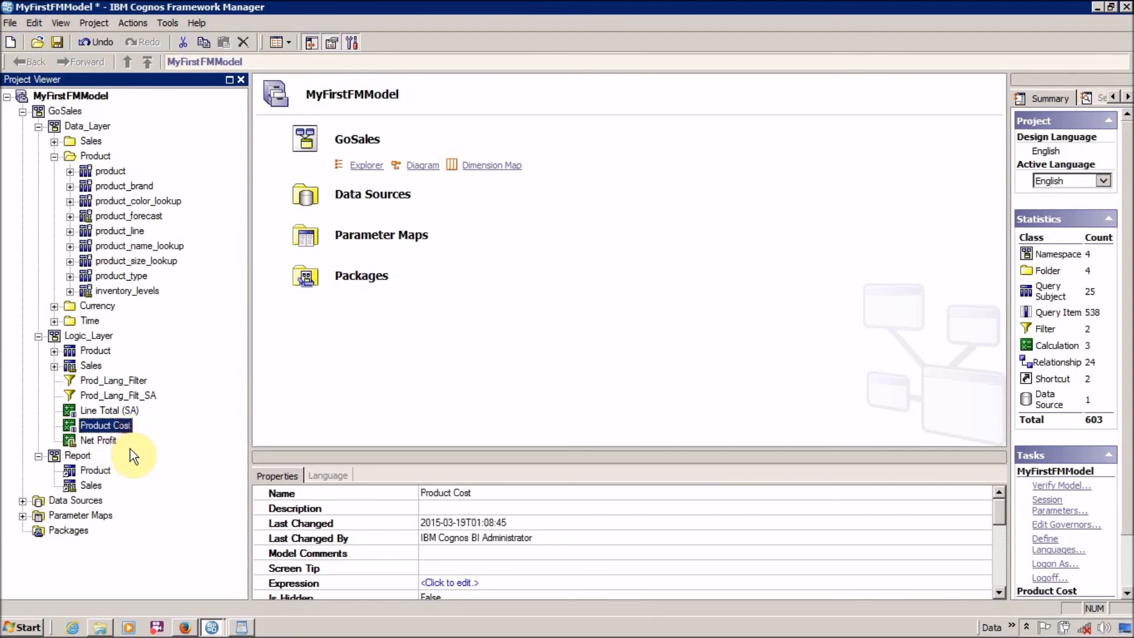
key(F2)
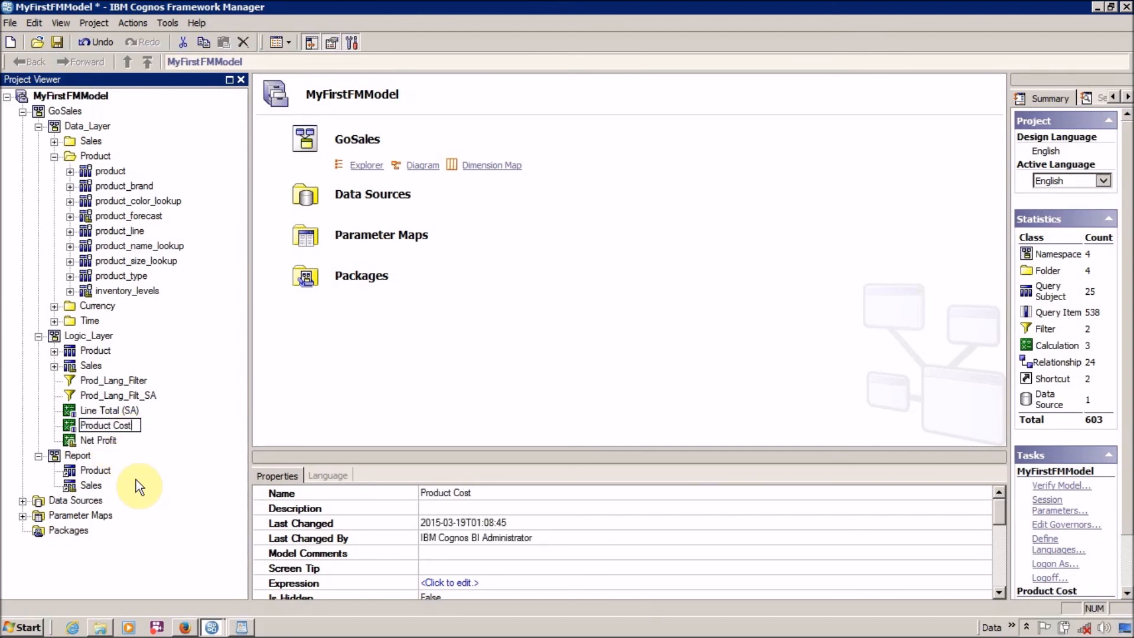
text((SA))
key(Return)
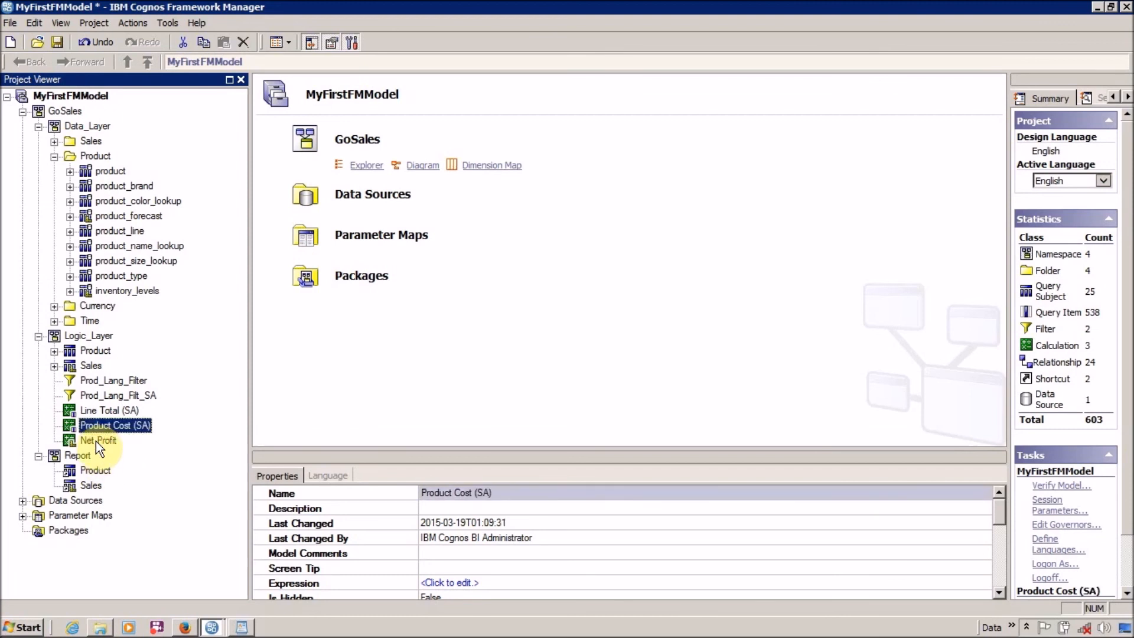
click(96, 441)
key(F2)
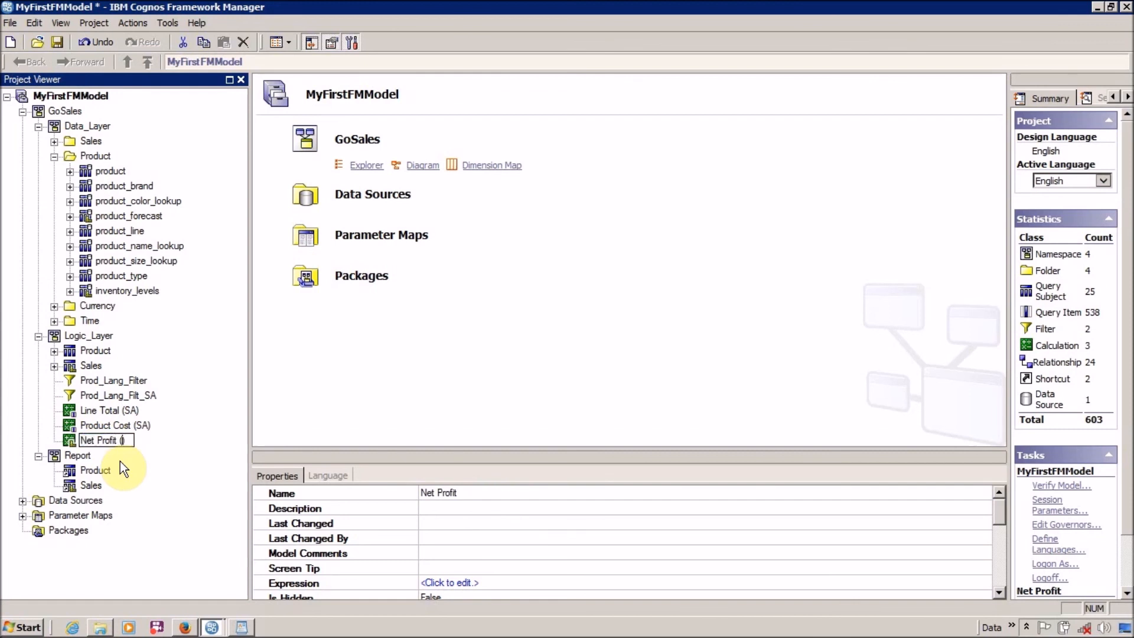
key(Return)
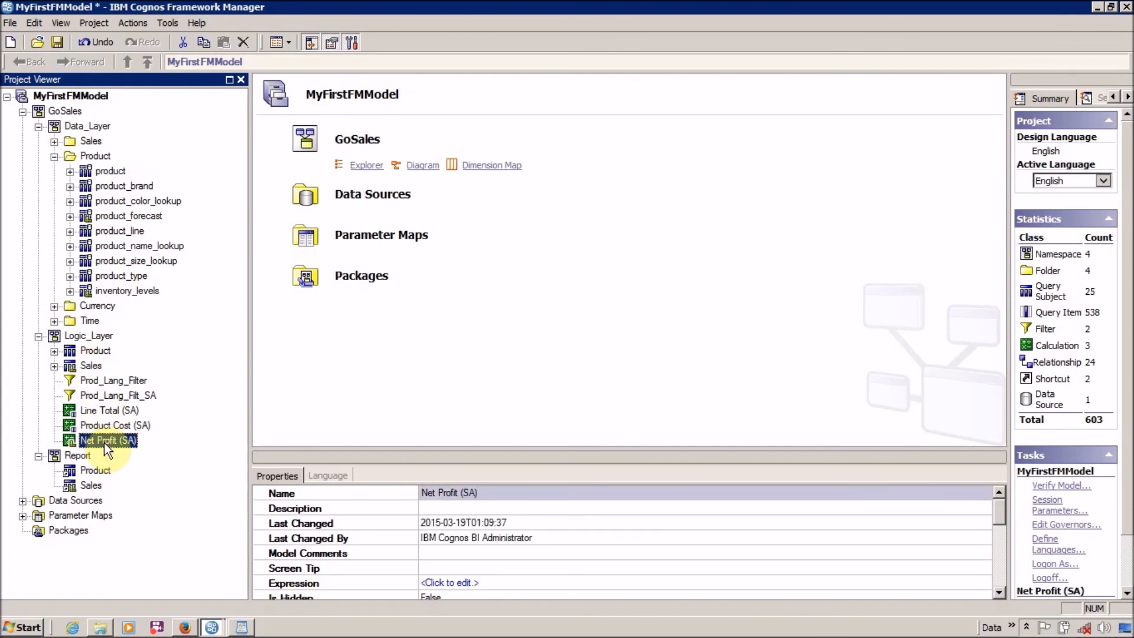
Set the usage of Product Cost (SA) and Line Total (SA) to Fact, and save the project.
click(97, 428)
ctrl+click(96, 413)
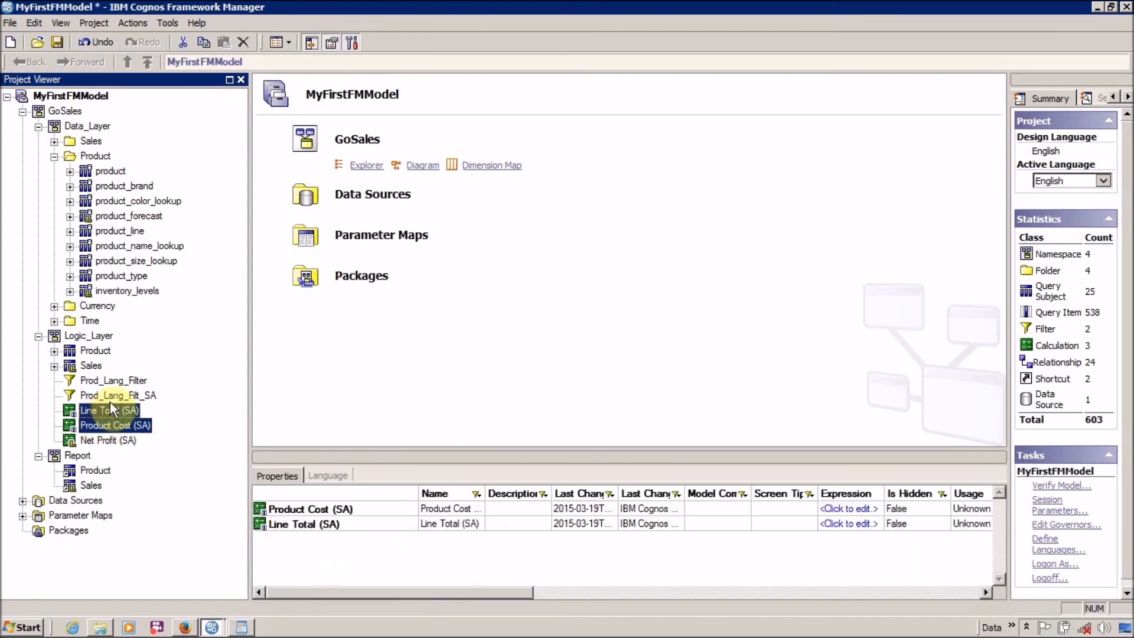
drag(484, 594, 652, 554)
click(629, 507)
click(631, 508)
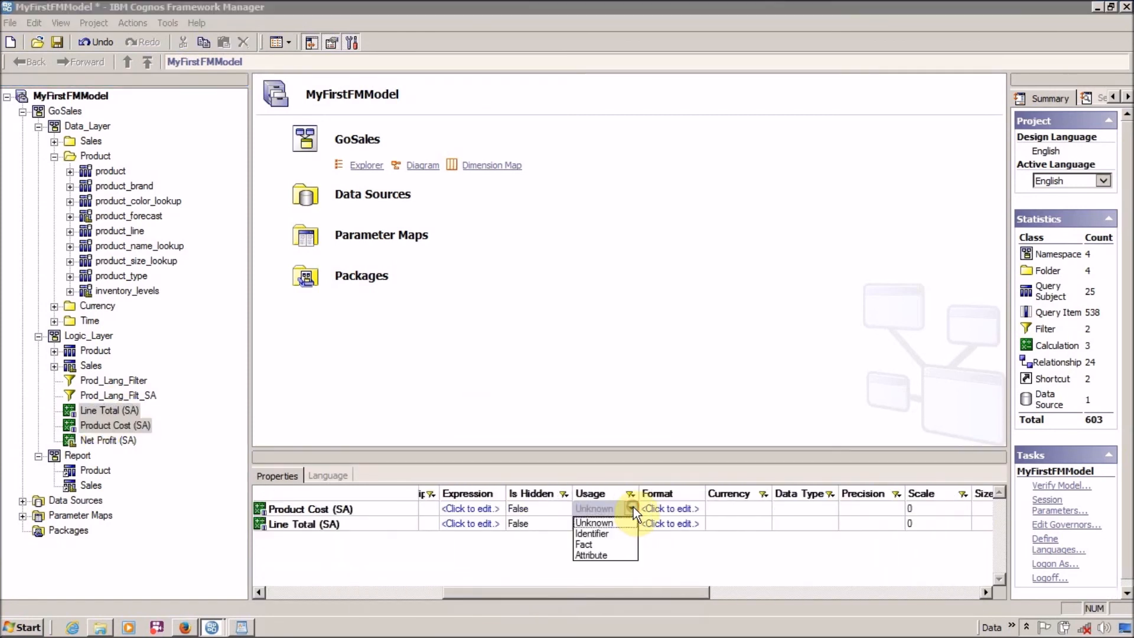
click(624, 534)
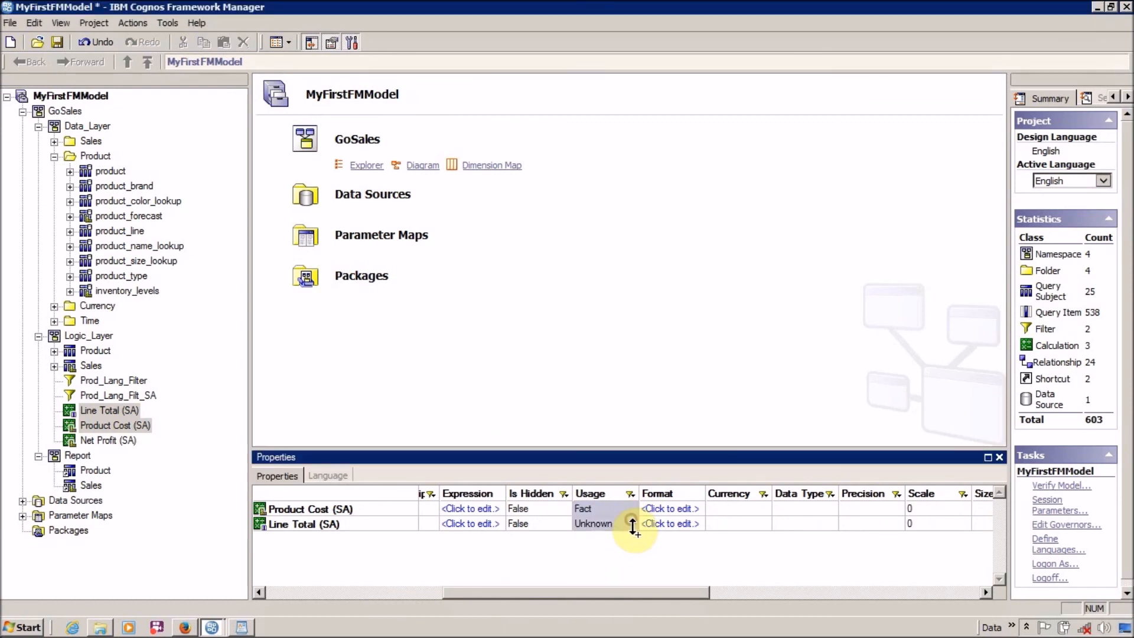
key(ctrl+s)
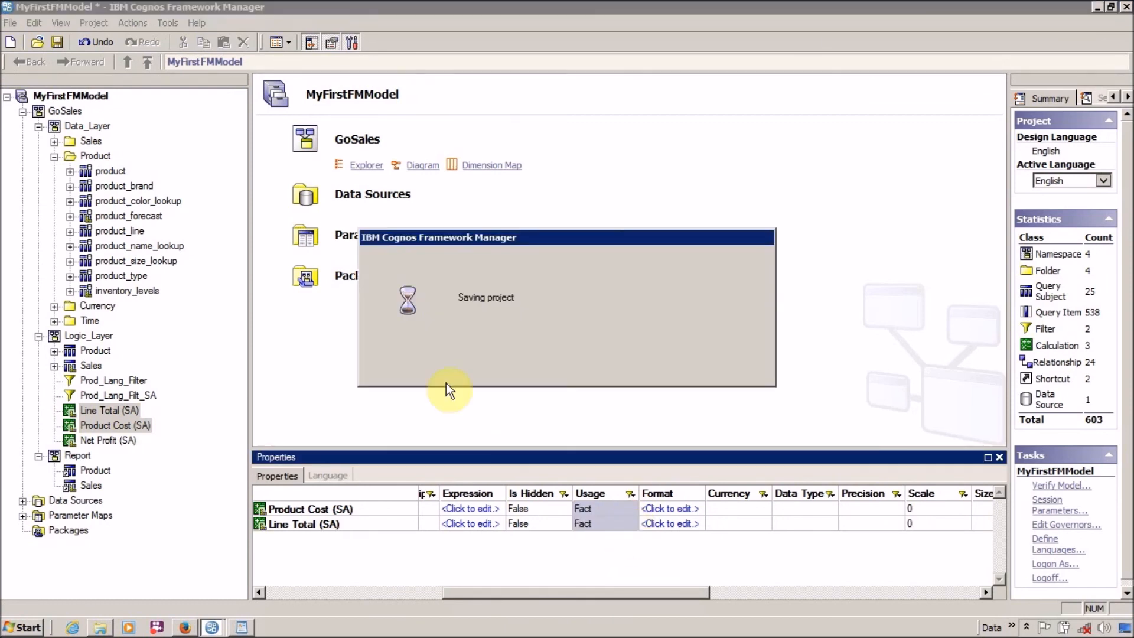